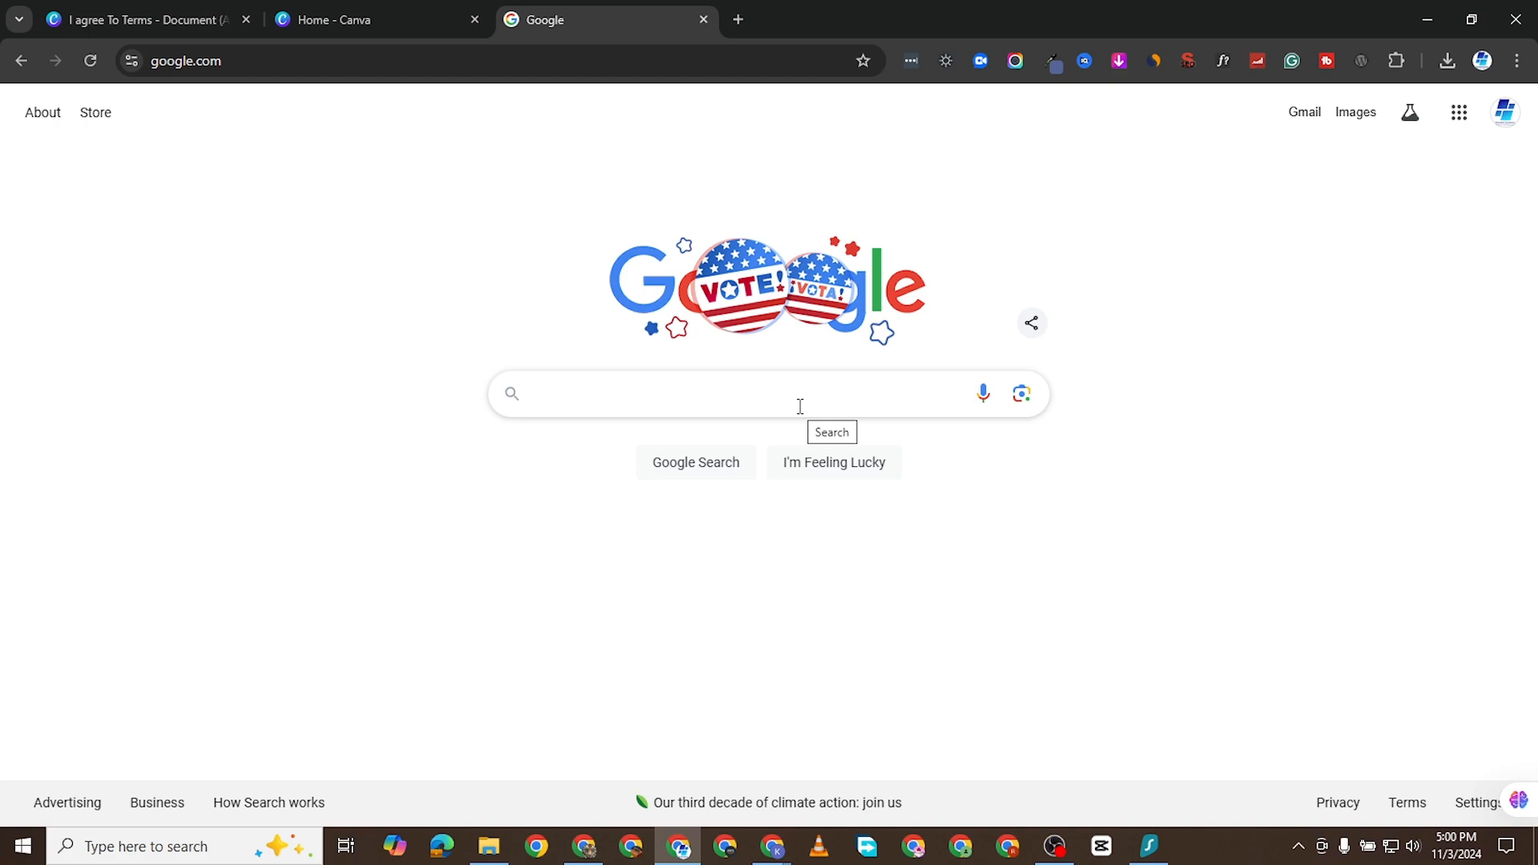
- Switch to Canva, search the design types for "a4" and create a blank A3 Document
{"action": "left_click", "coordinate": [357, 21]}
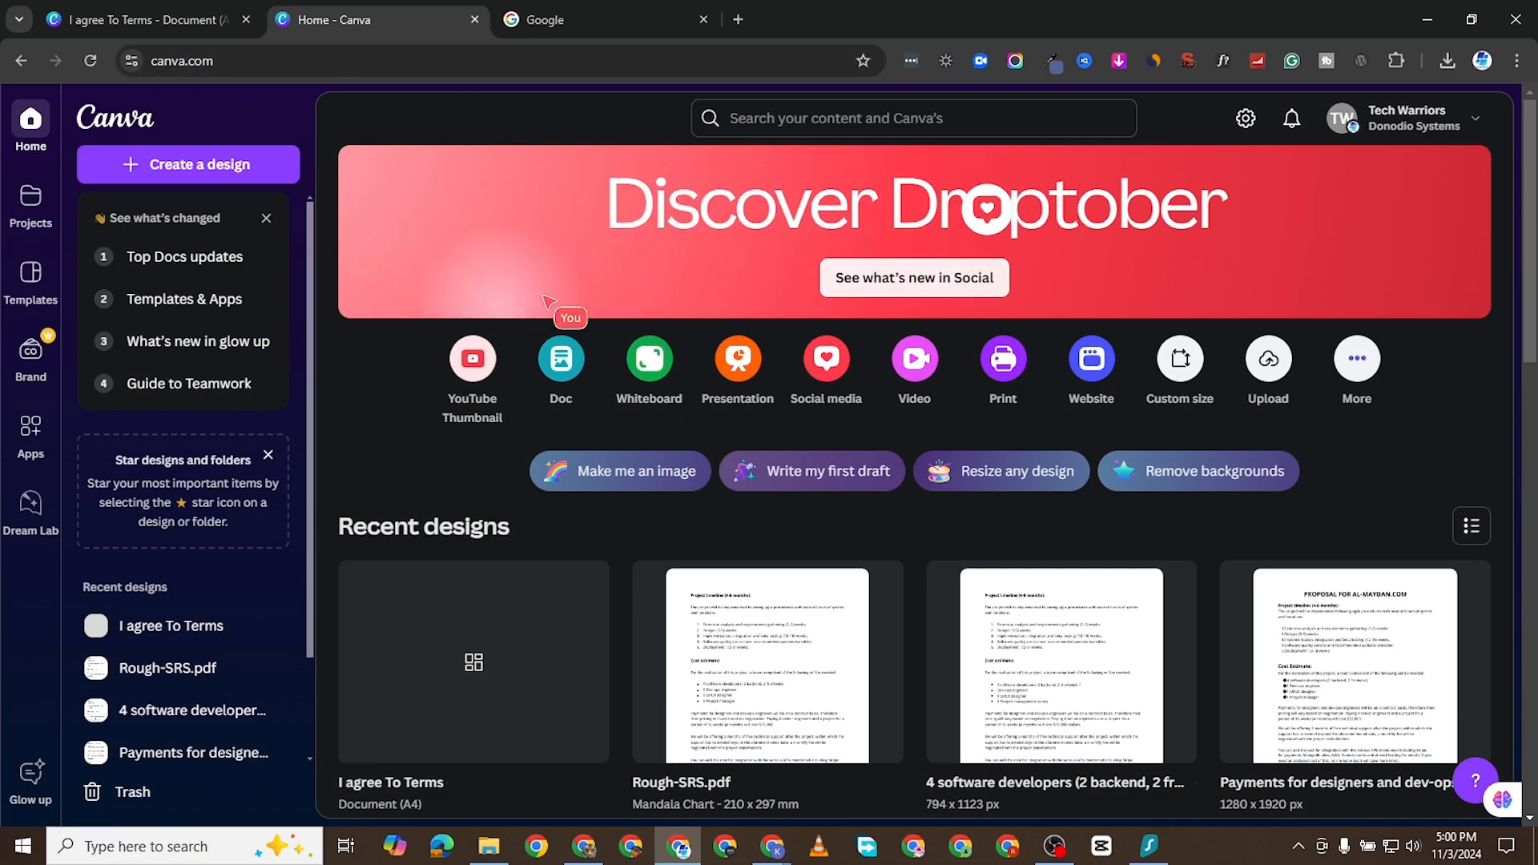
{"action": "left_click", "coordinate": [169, 165]}
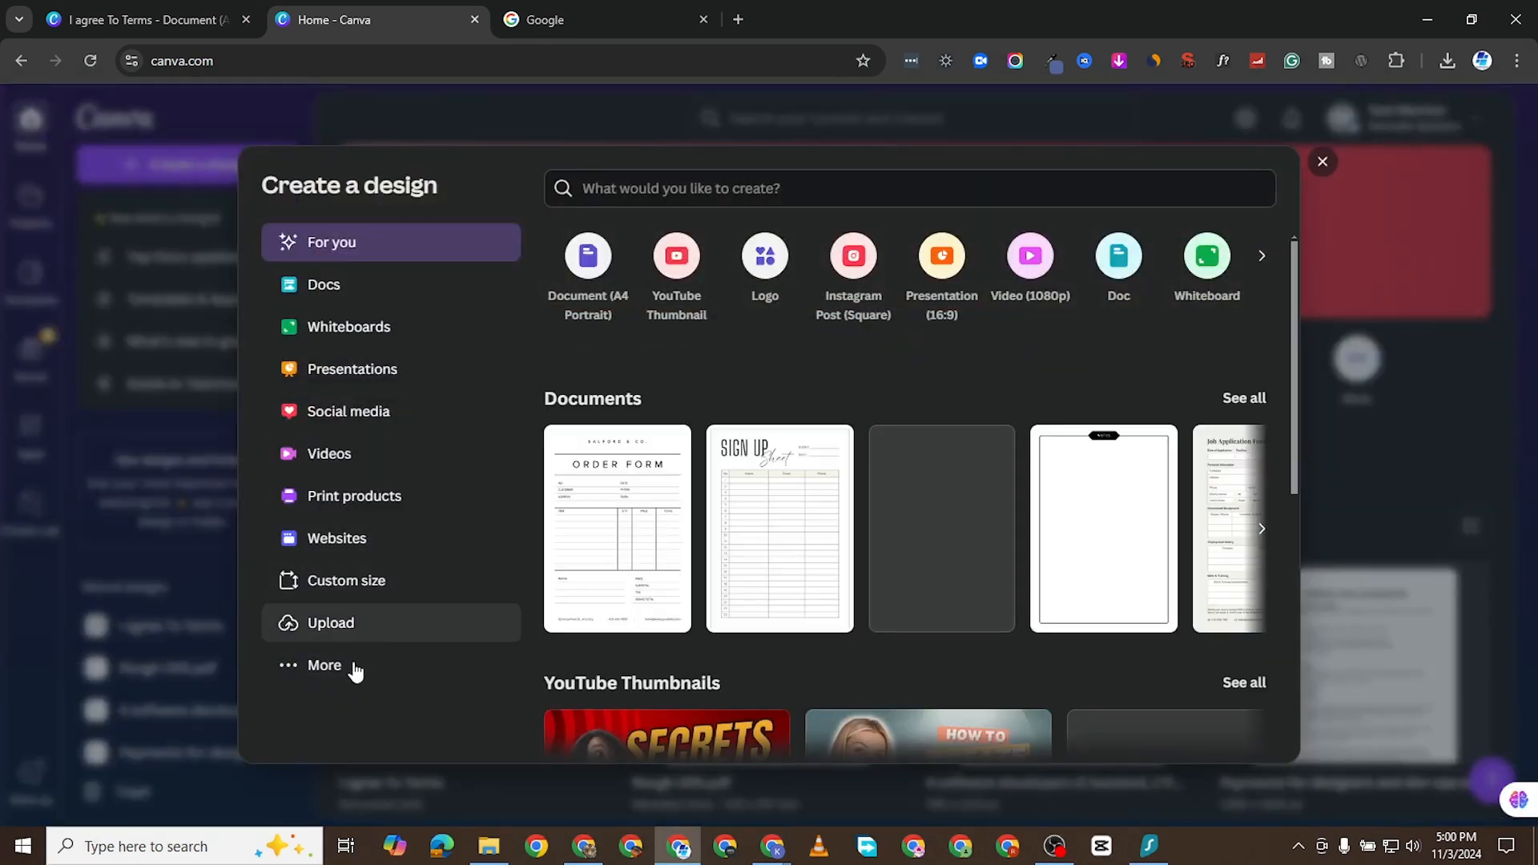
{"action": "left_click", "coordinate": [344, 687]}
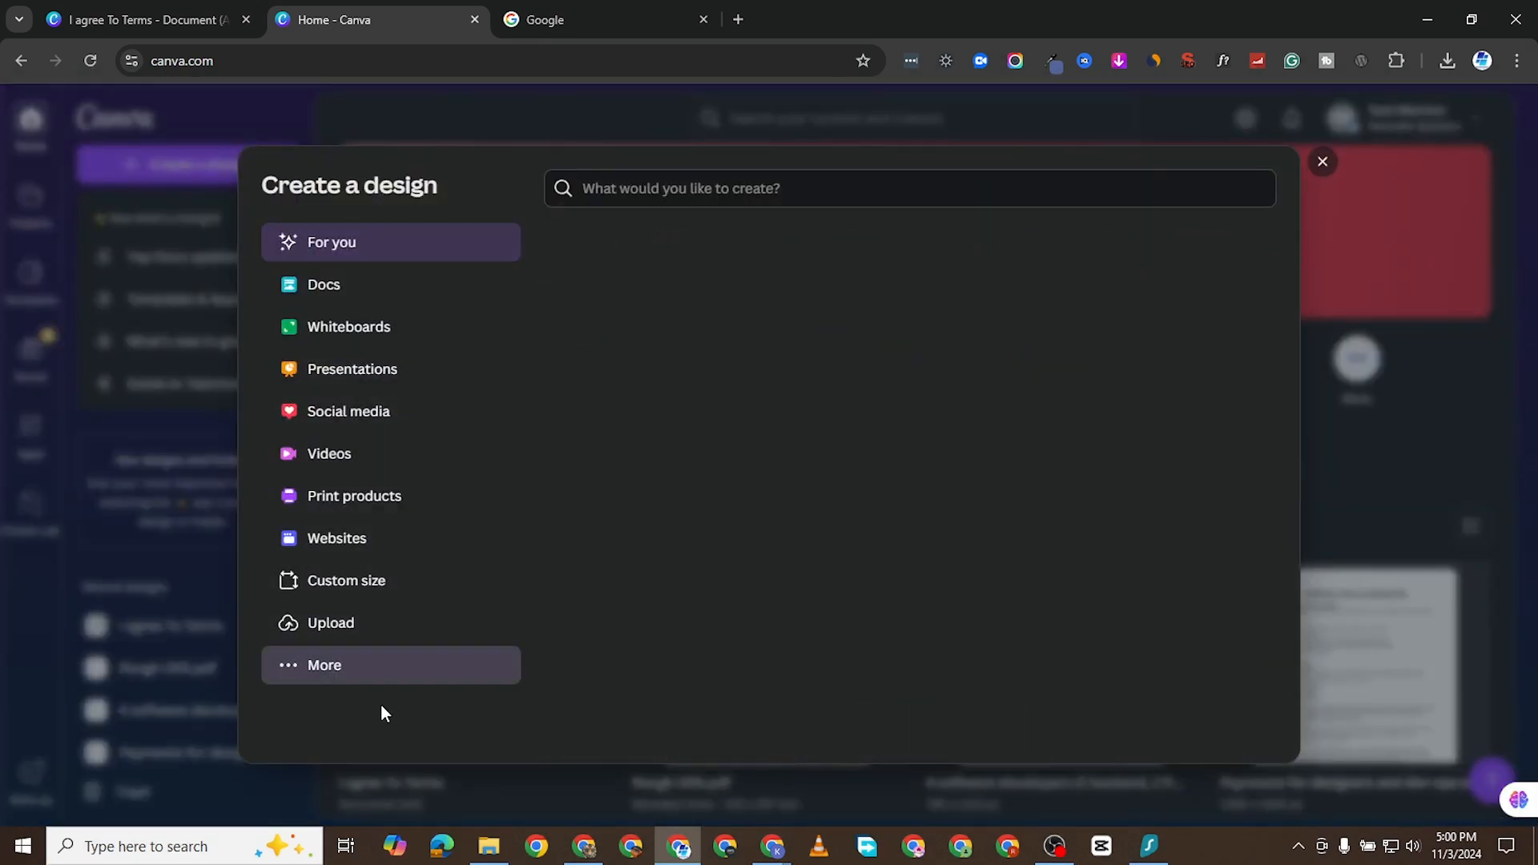
{"action": "left_click", "coordinate": [645, 193]}
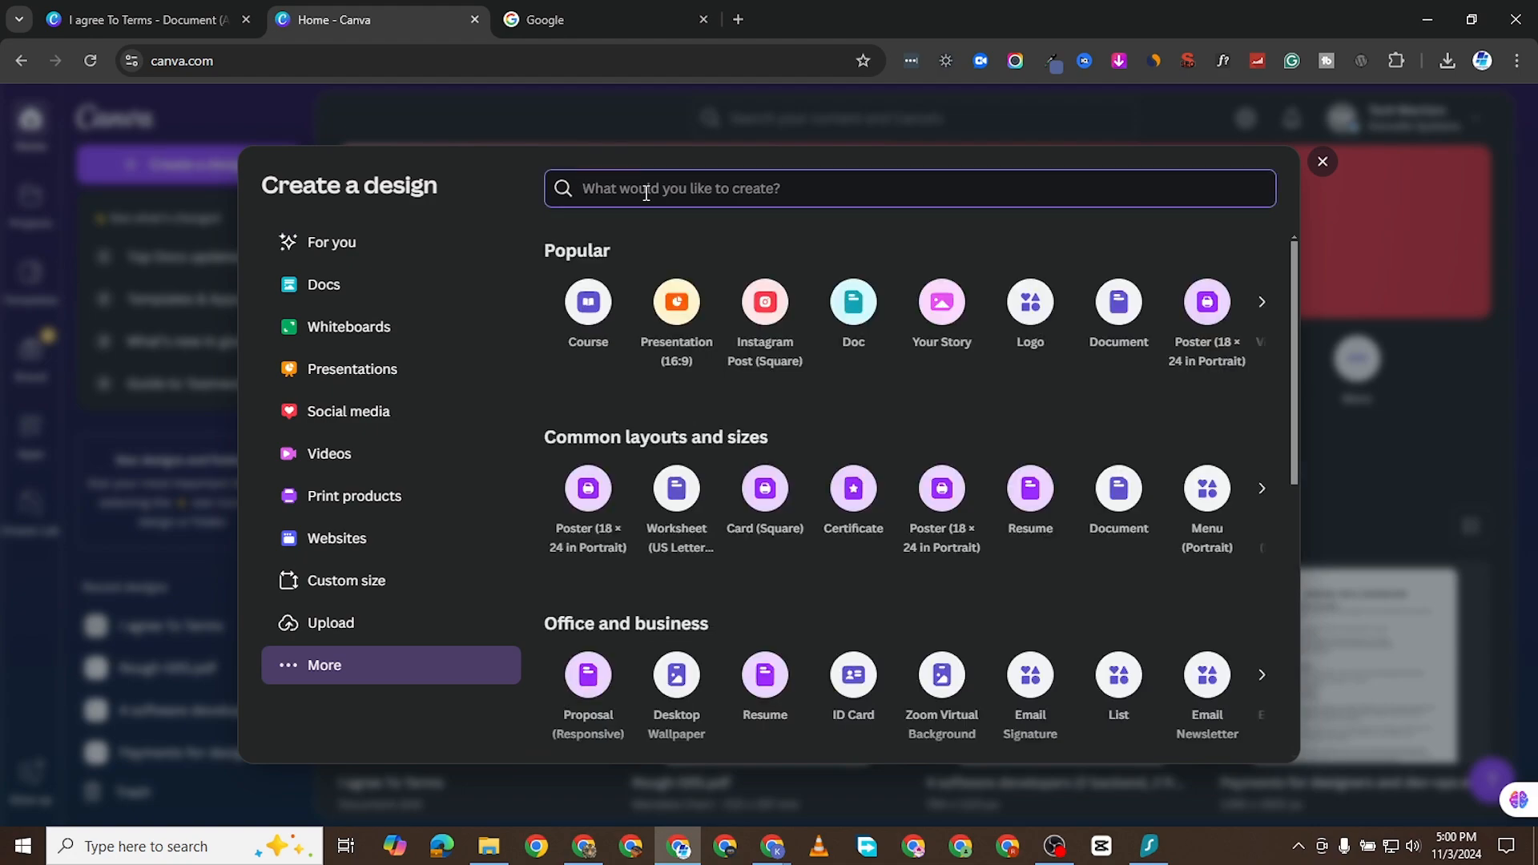
{"action": "type", "text": "a4"}
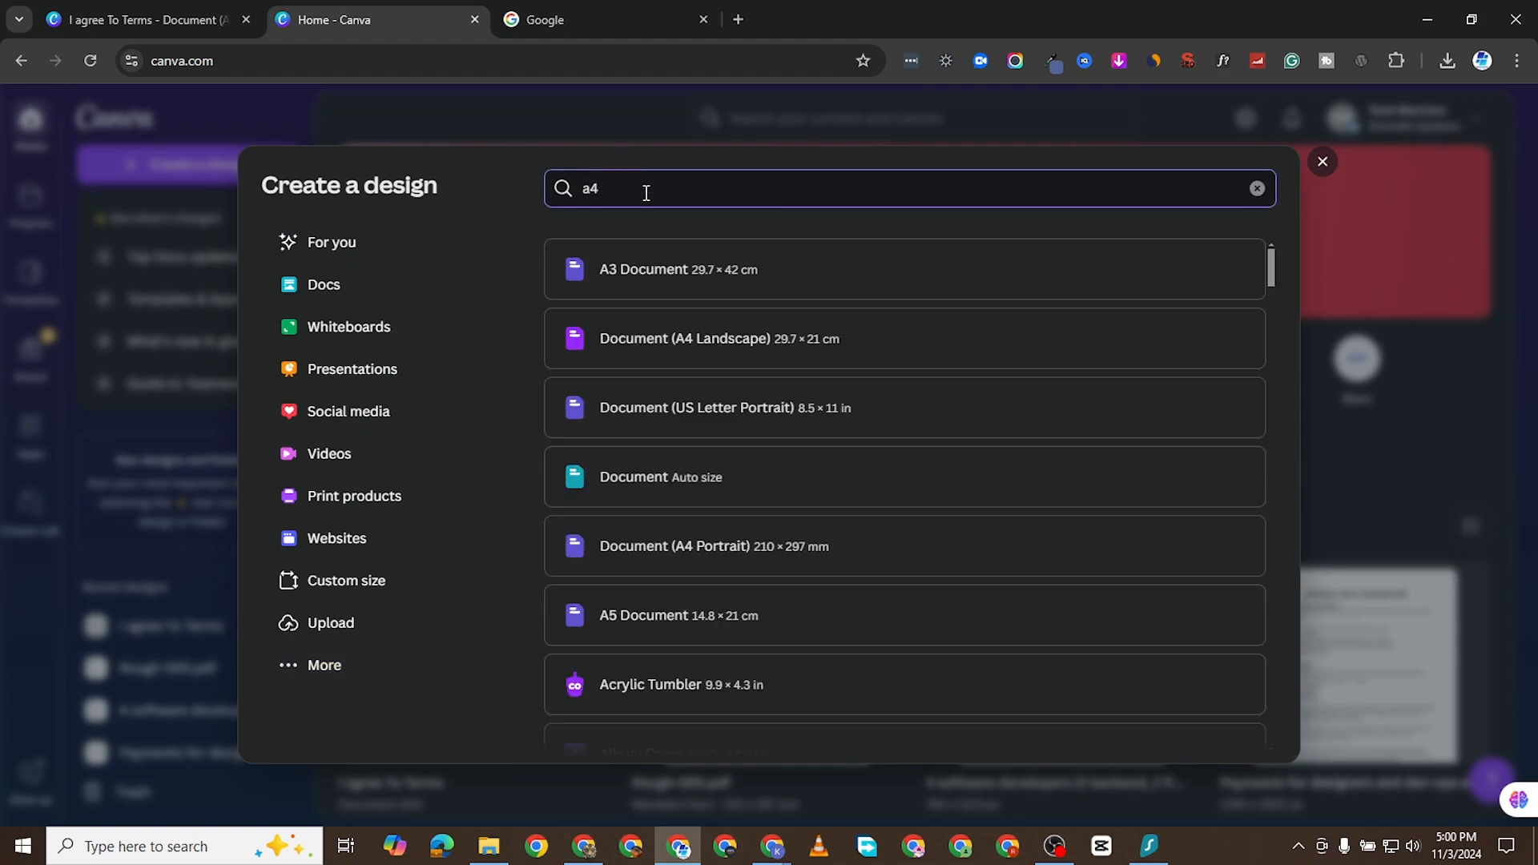
{"action": "left_click", "coordinate": [705, 276]}
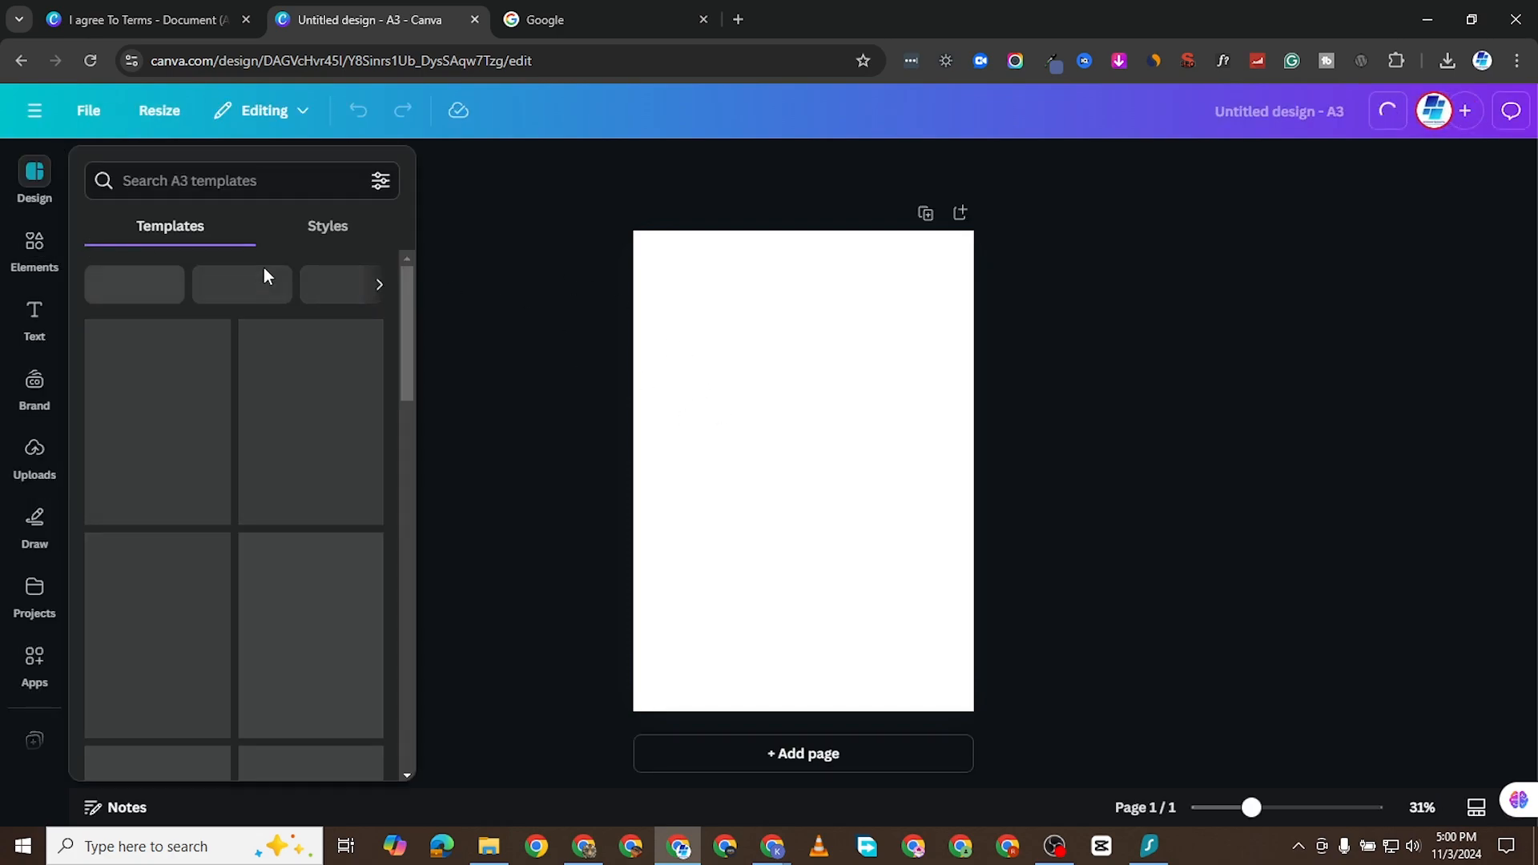
- Add a square shape to the page and stretch it into a wide, thin horizontal bar
{"action": "left_click", "coordinate": [35, 244]}
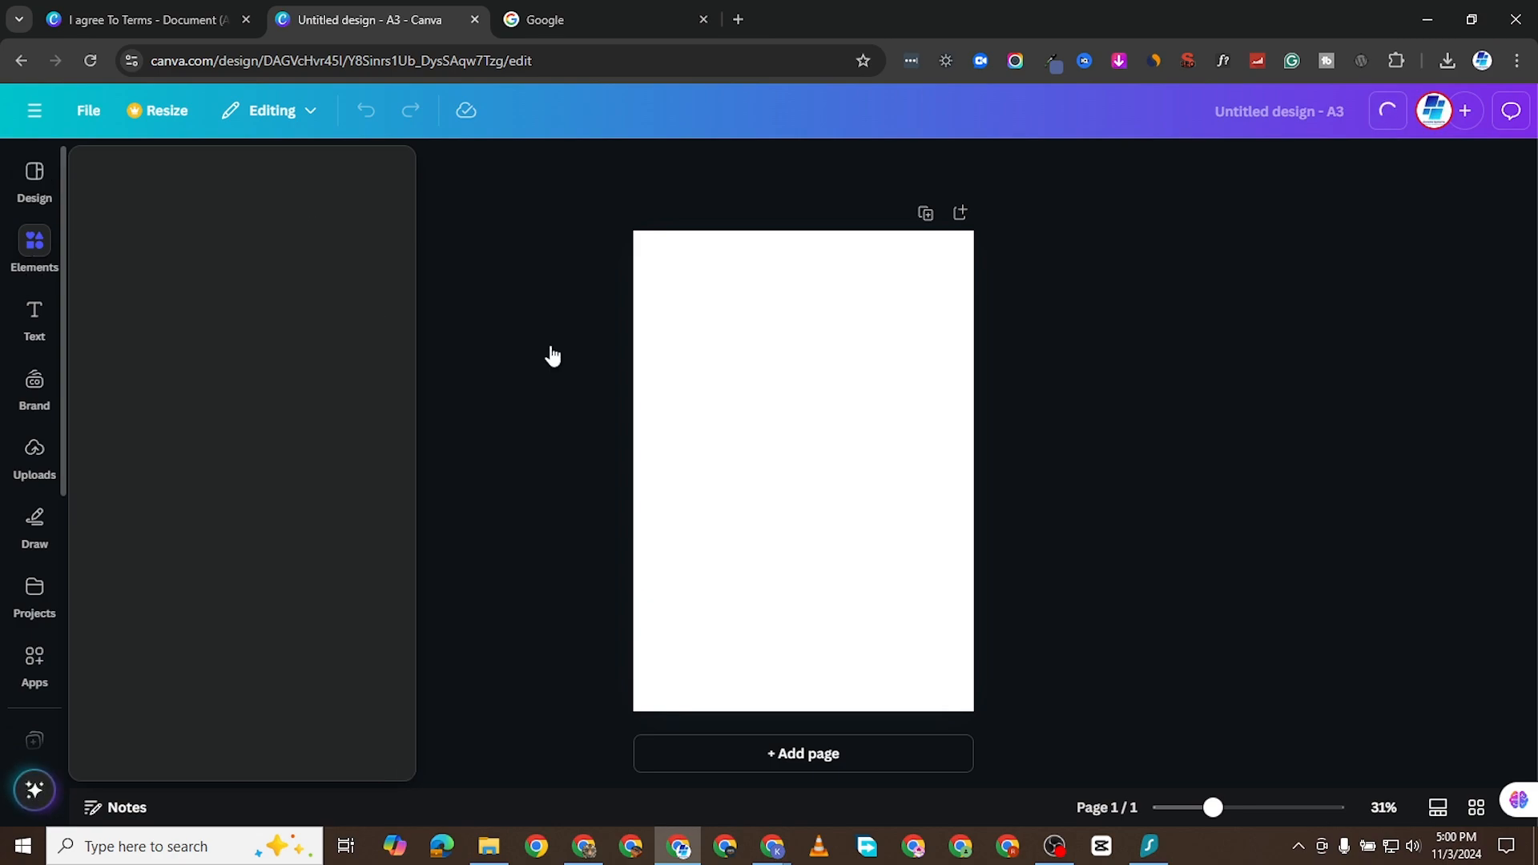
{"action": "left_click", "coordinate": [42, 342]}
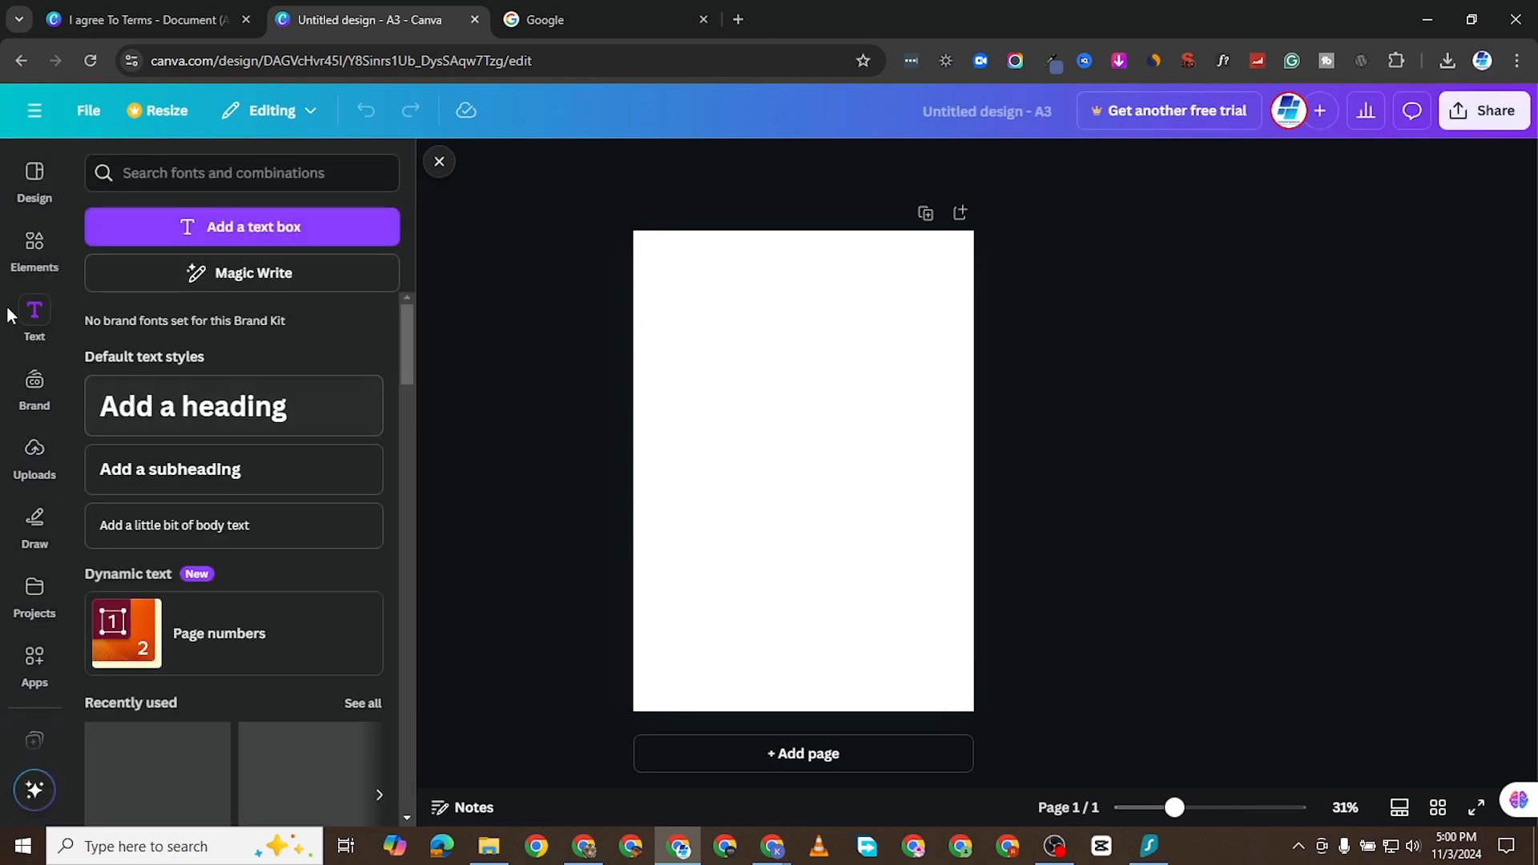
{"action": "left_click", "coordinate": [48, 272]}
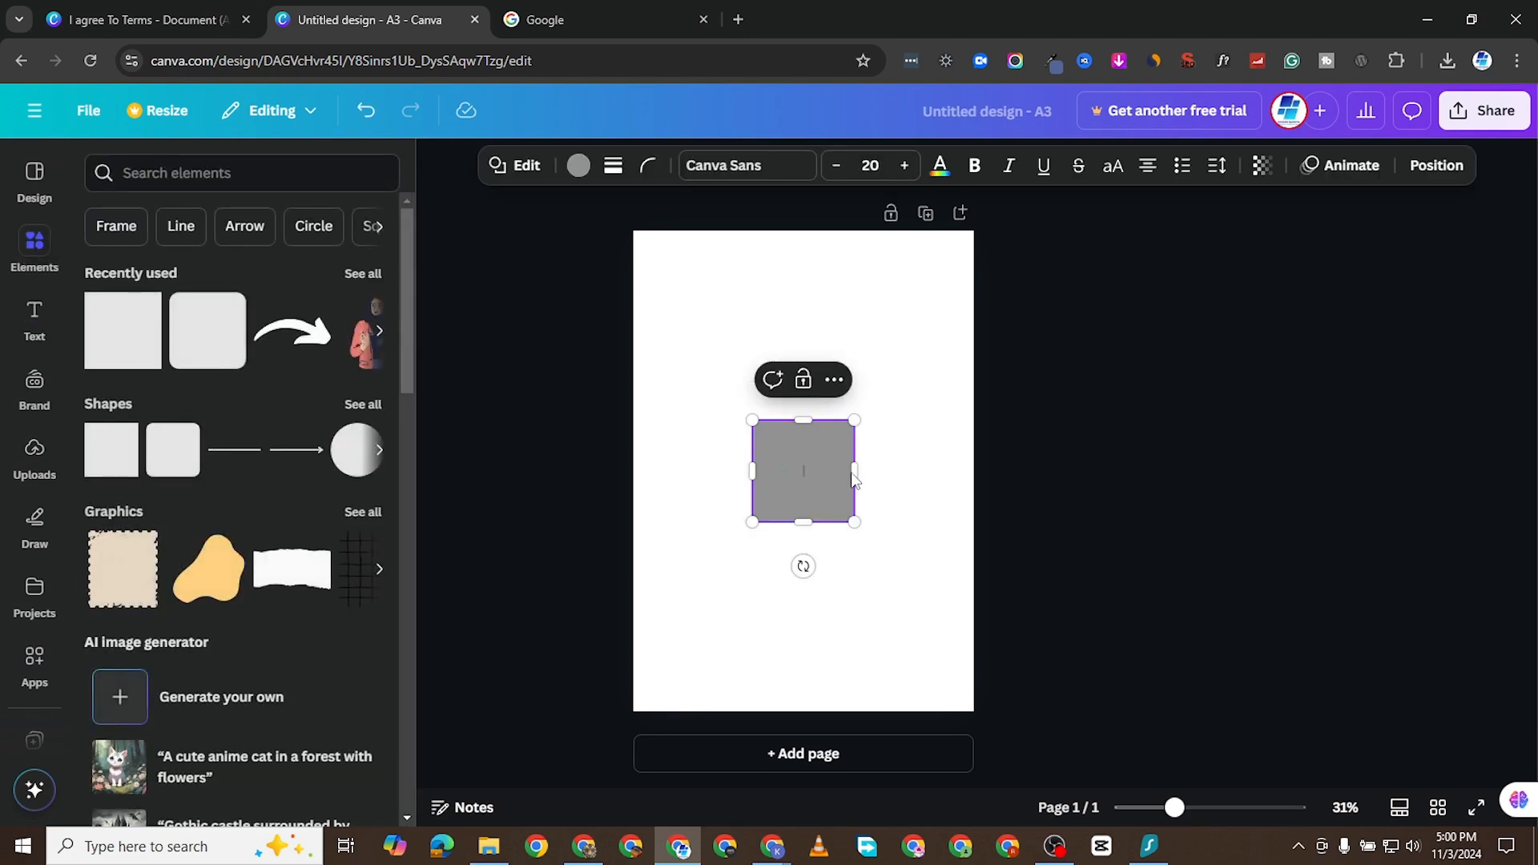
{"action": "left_click_drag", "start_coordinate": [855, 470], "coordinate": [929, 470]}
{"action": "left_click_drag", "start_coordinate": [756, 470], "coordinate": [654, 450]}
{"action": "left_click_drag", "start_coordinate": [776, 522], "coordinate": [791, 454]}
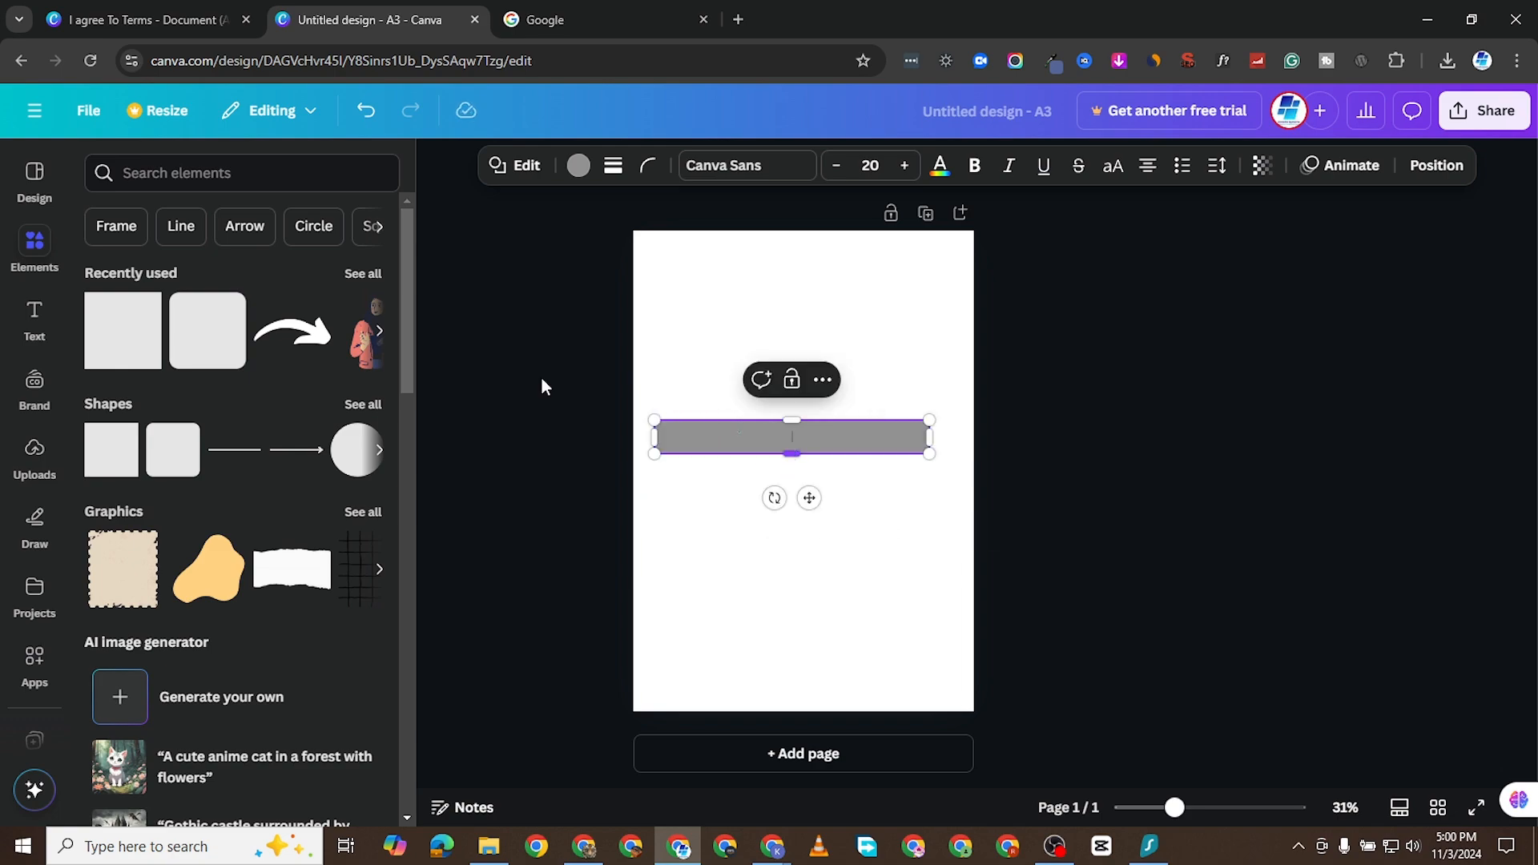
- Add a heading above the grey bar and change its text to "What Is Your Name?"
{"action": "left_click", "coordinate": [35, 316]}
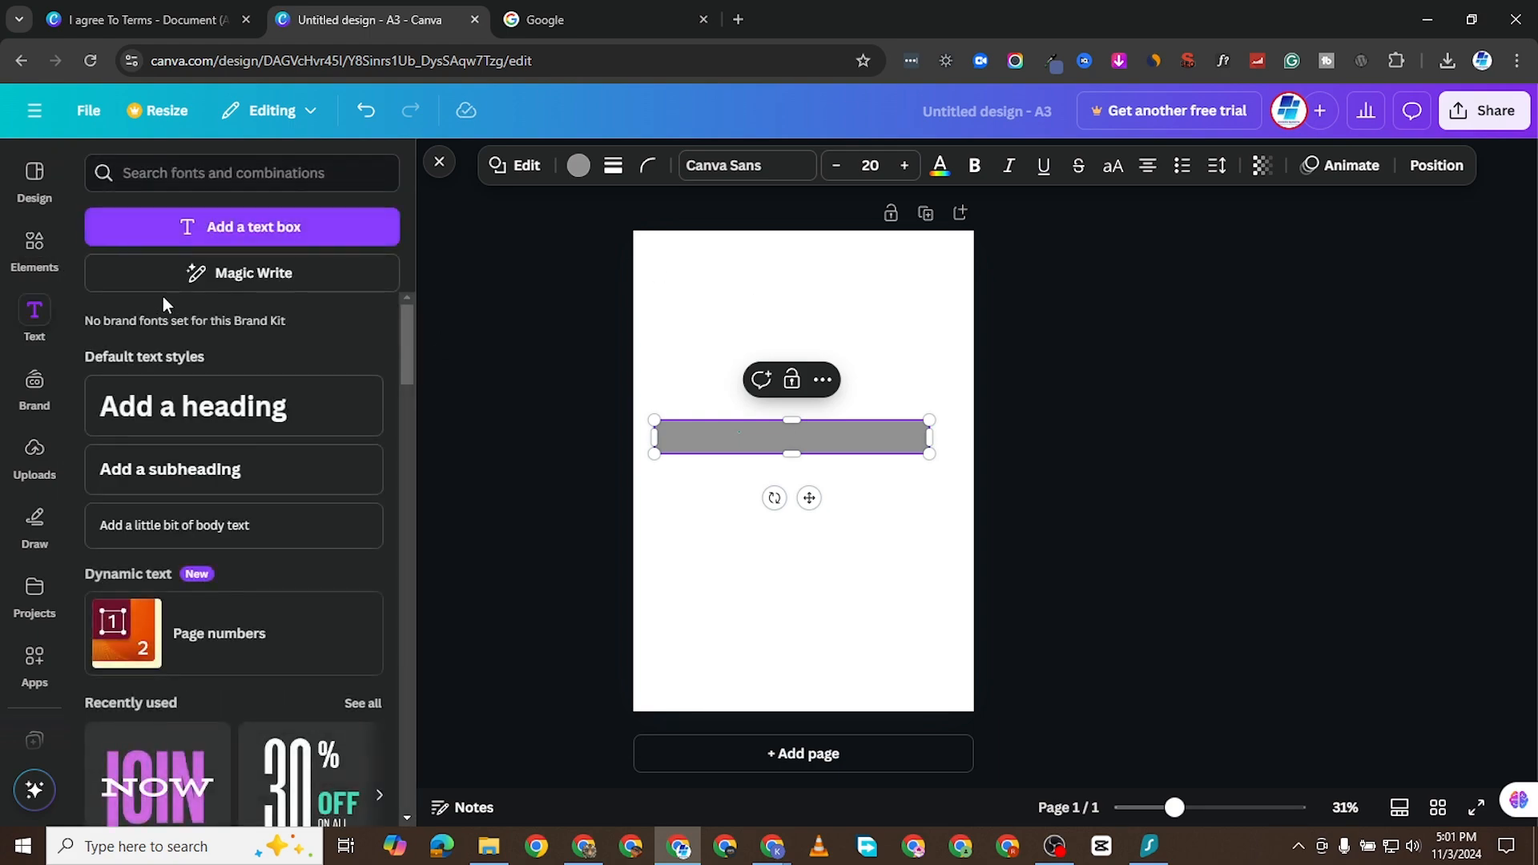
{"action": "left_click", "coordinate": [192, 406]}
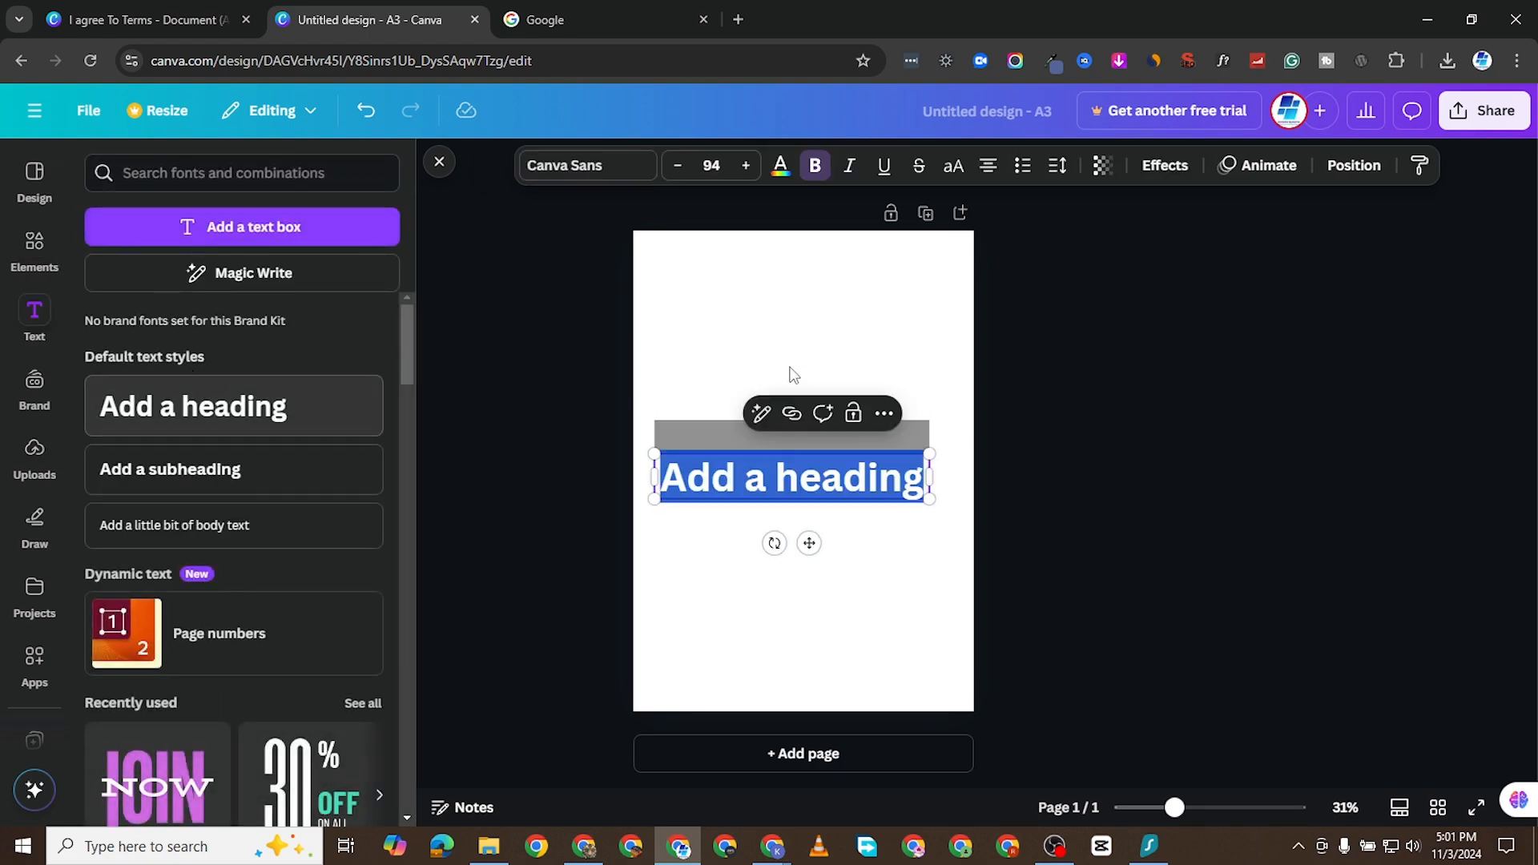
{"action": "left_click", "coordinate": [840, 576]}
{"action": "left_click_drag", "start_coordinate": [809, 484], "coordinate": [800, 346]}
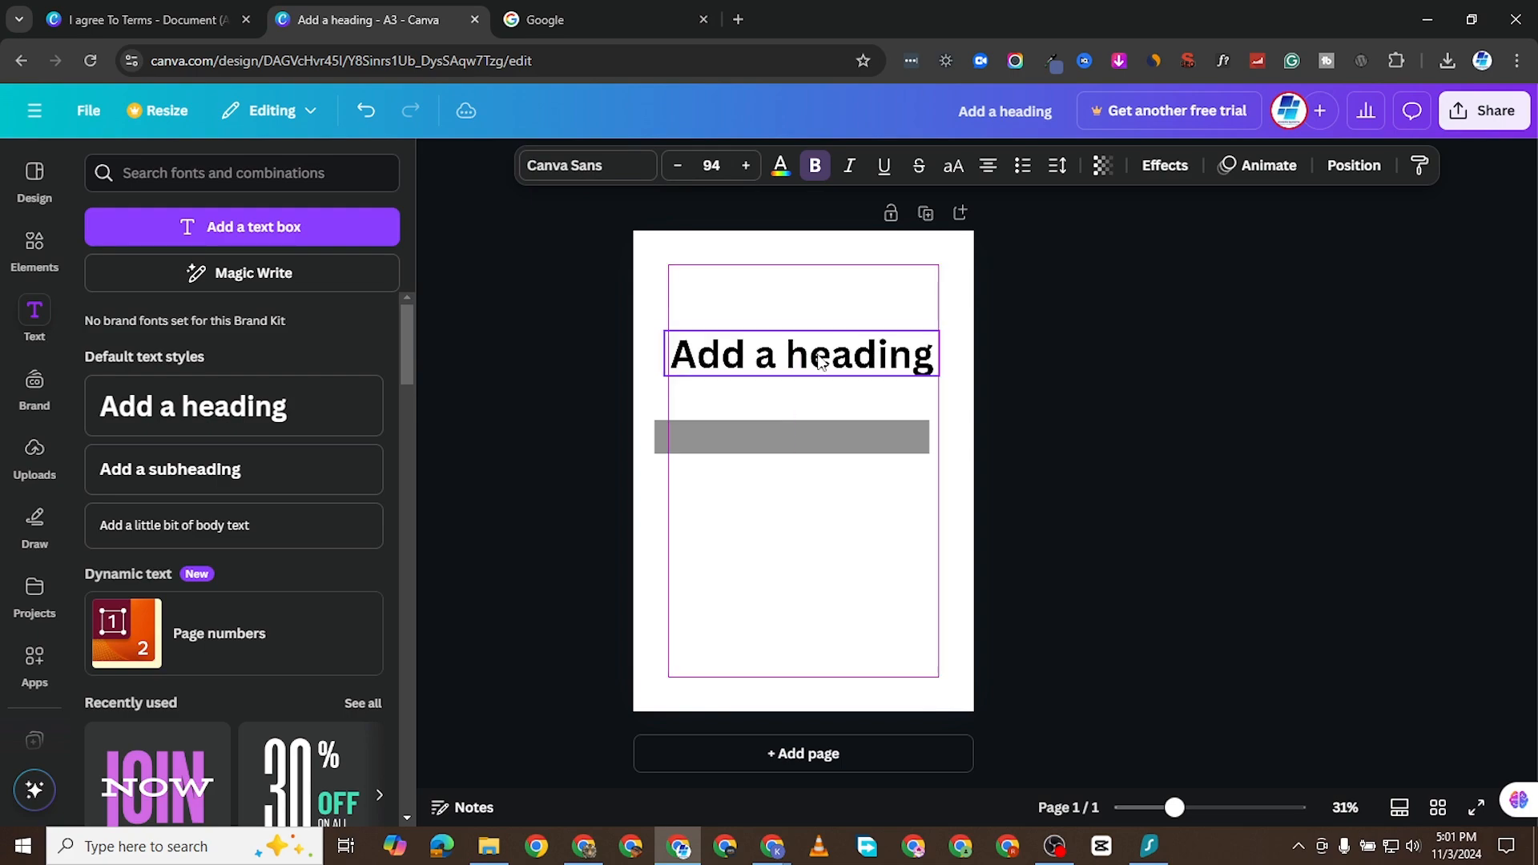
{"action": "double_click", "coordinate": [801, 346]}
{"action": "type", "text": "Wha"}
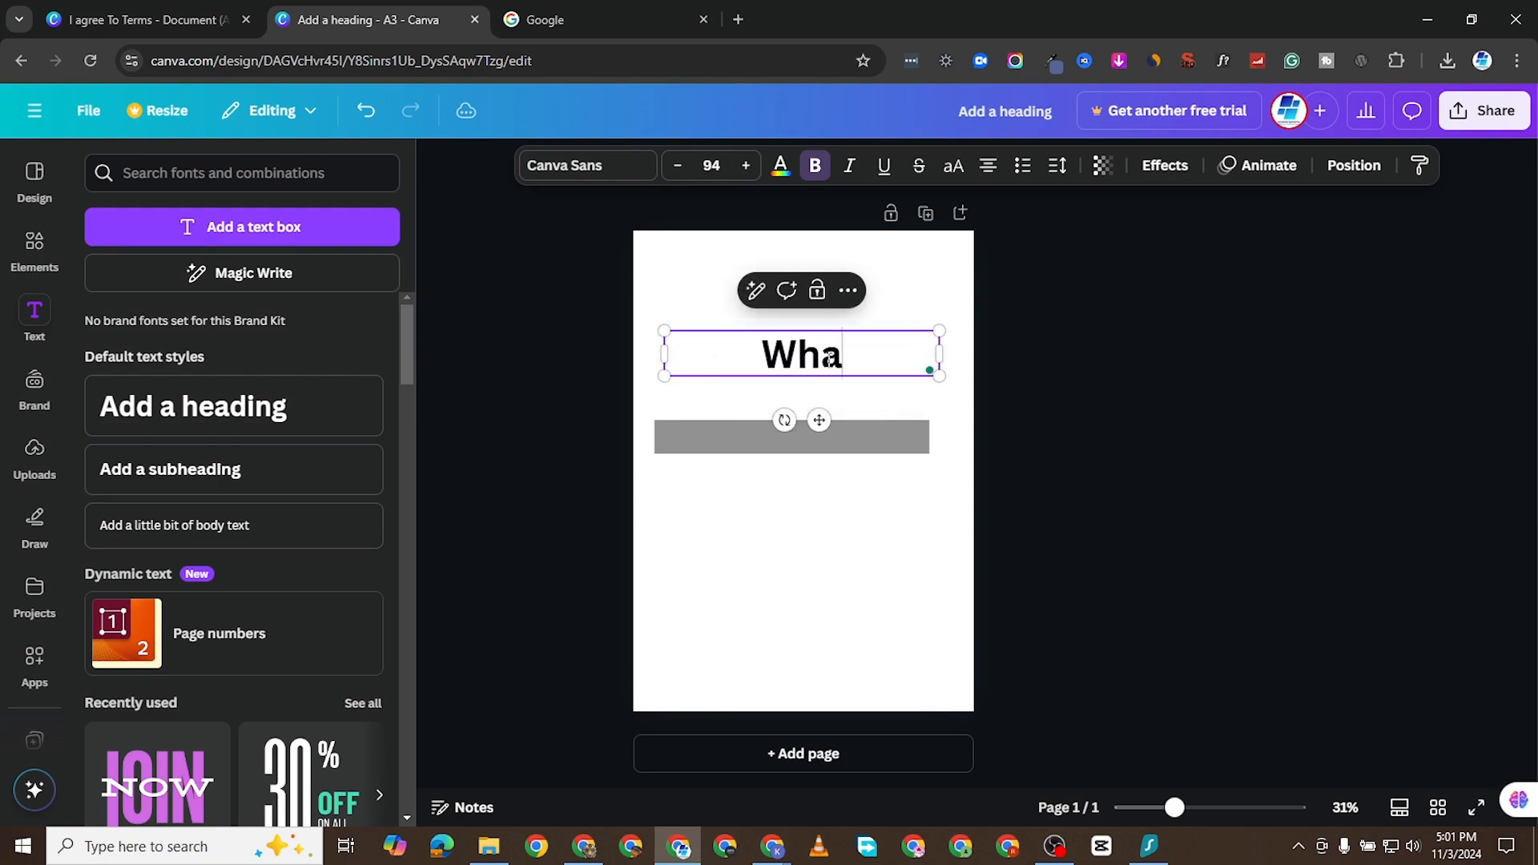
{"action": "type", "text": "t Is Your Name"}
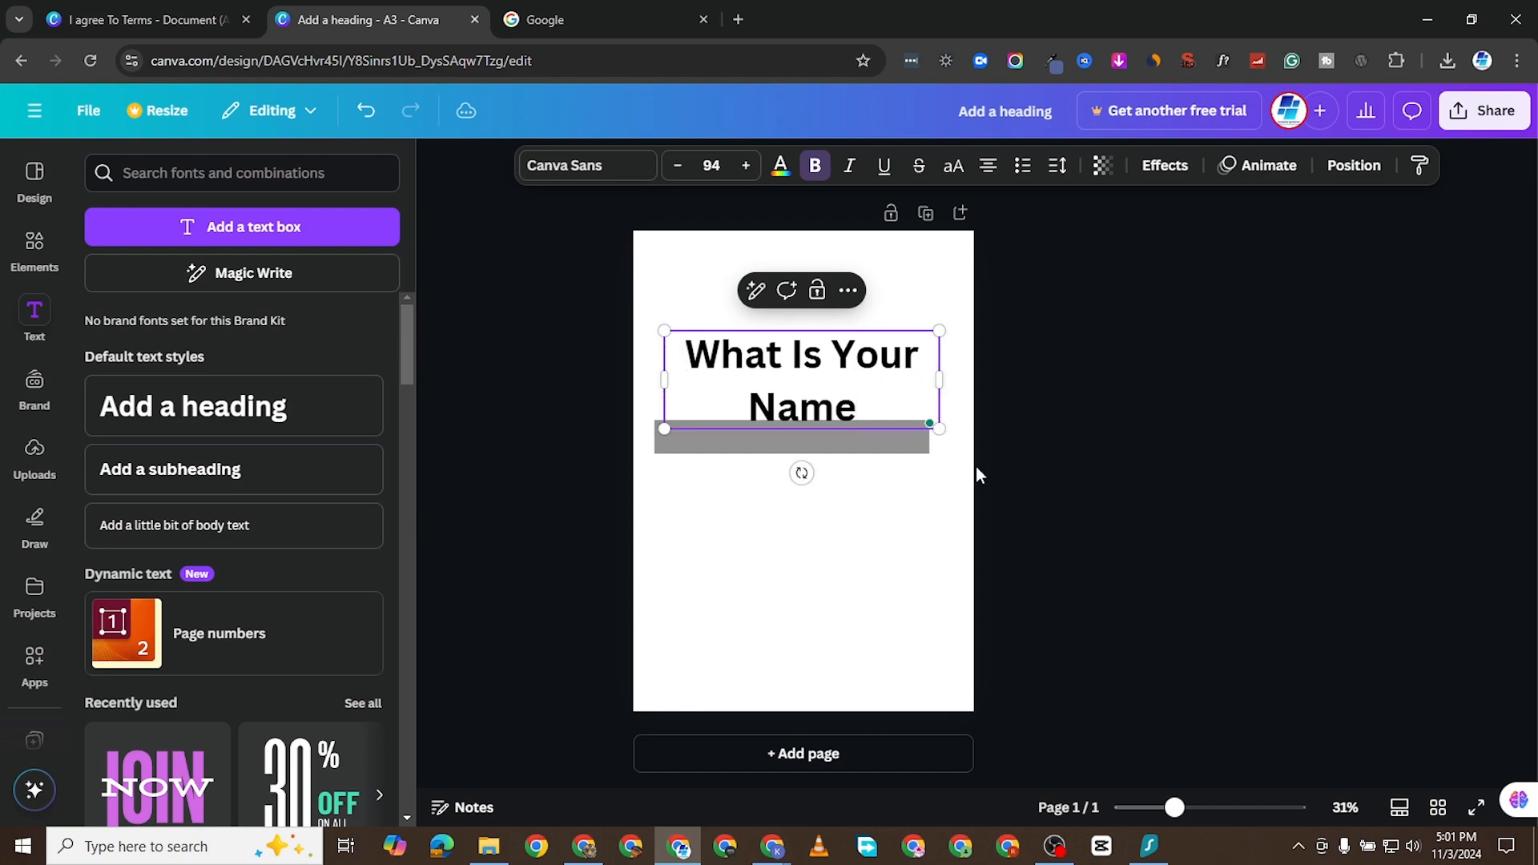
{"action": "type", "text": "?"}
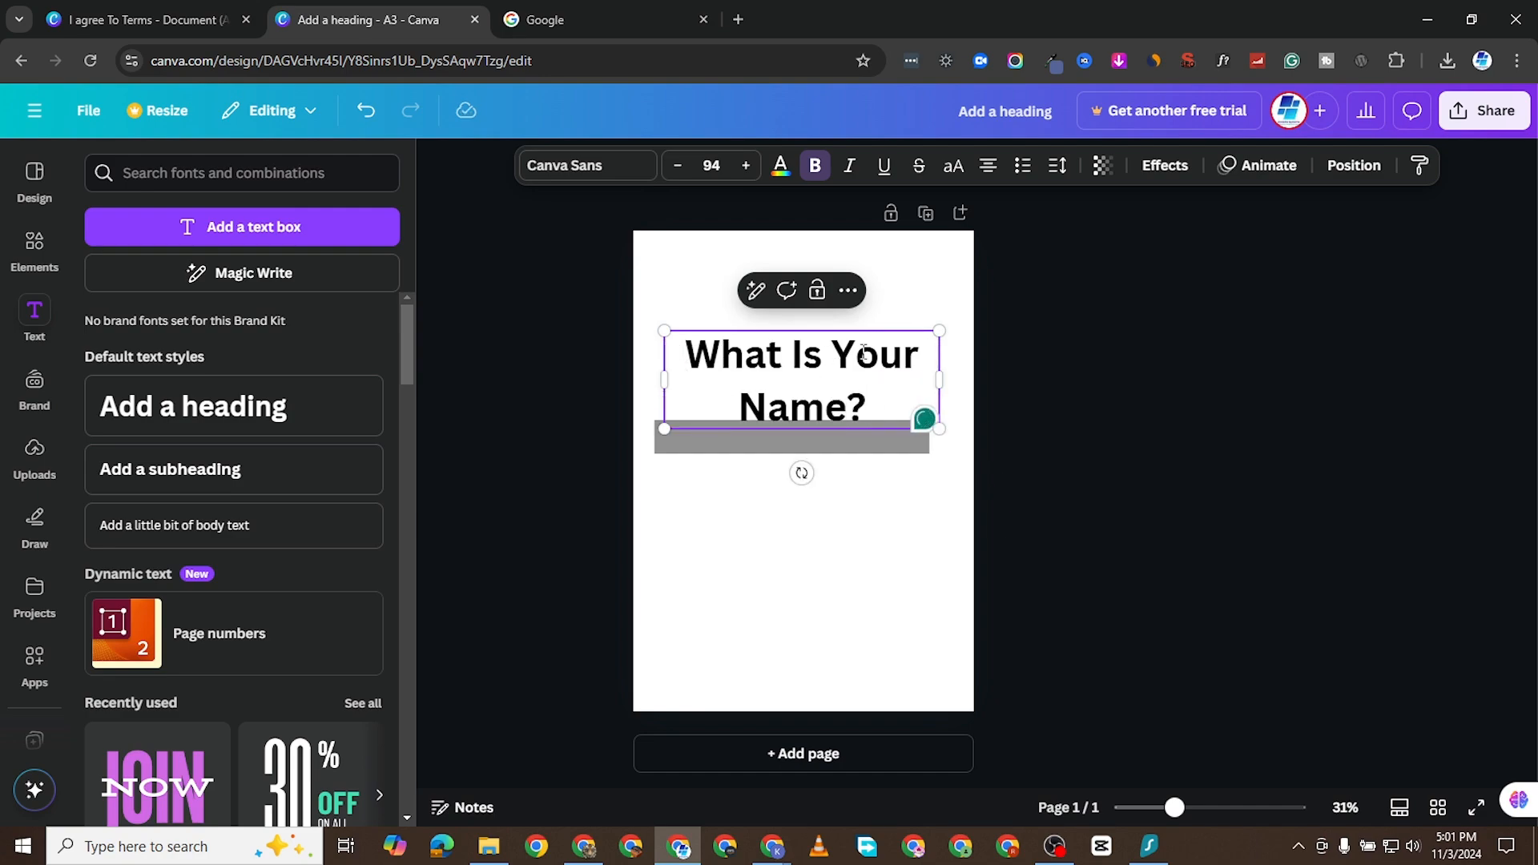
- Set the font size of the whole question heading to 22
{"action": "key", "text": "ctrl+a"}
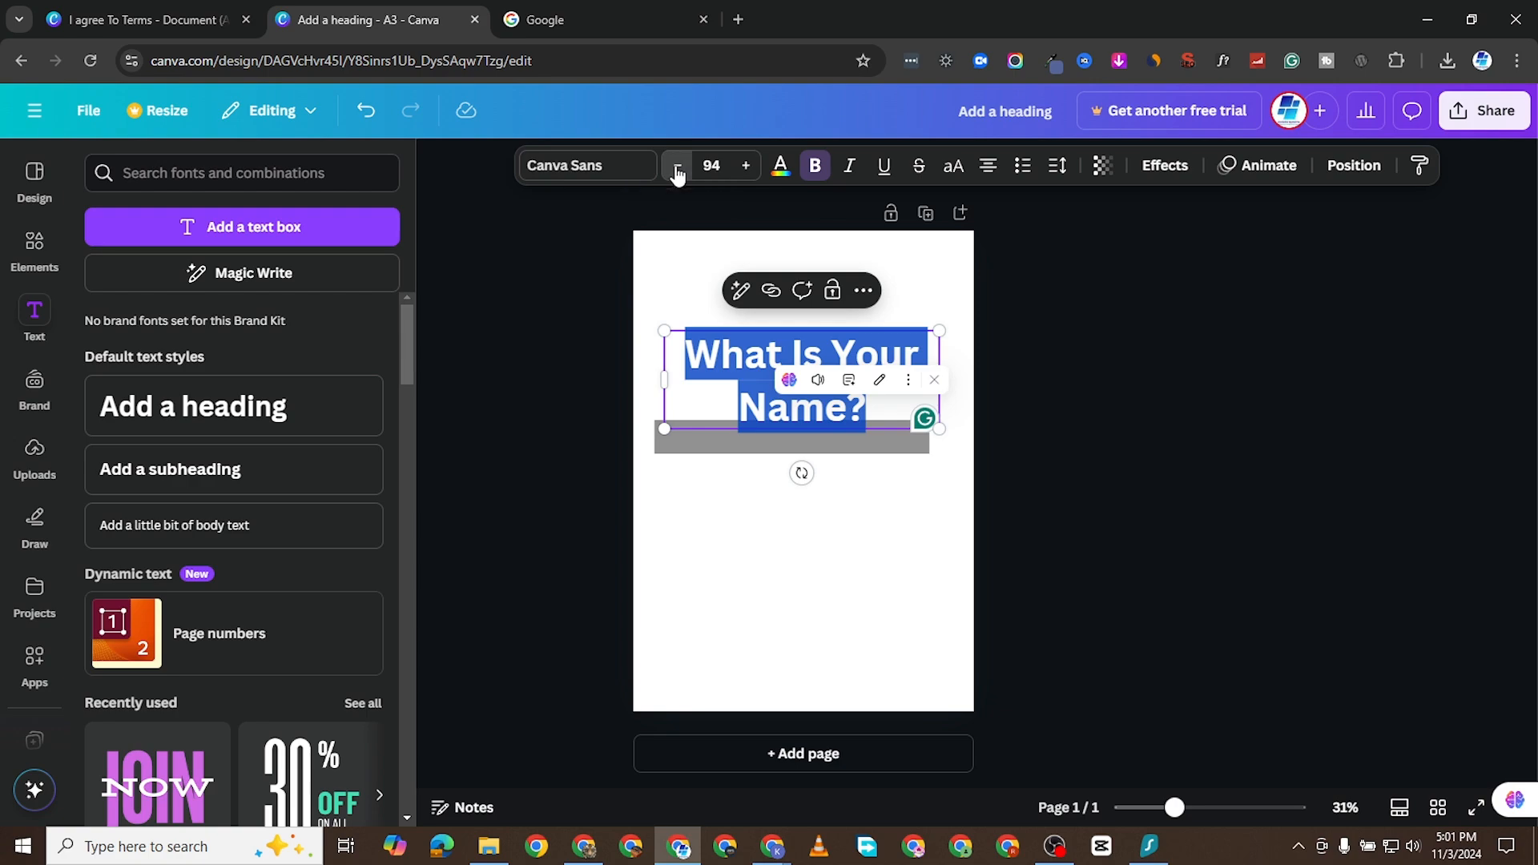
{"action": "left_click", "coordinate": [677, 170]}
{"action": "left_click", "coordinate": [676, 170]}
{"action": "left_click", "coordinate": [677, 169]}
{"action": "left_click", "coordinate": [707, 169]}
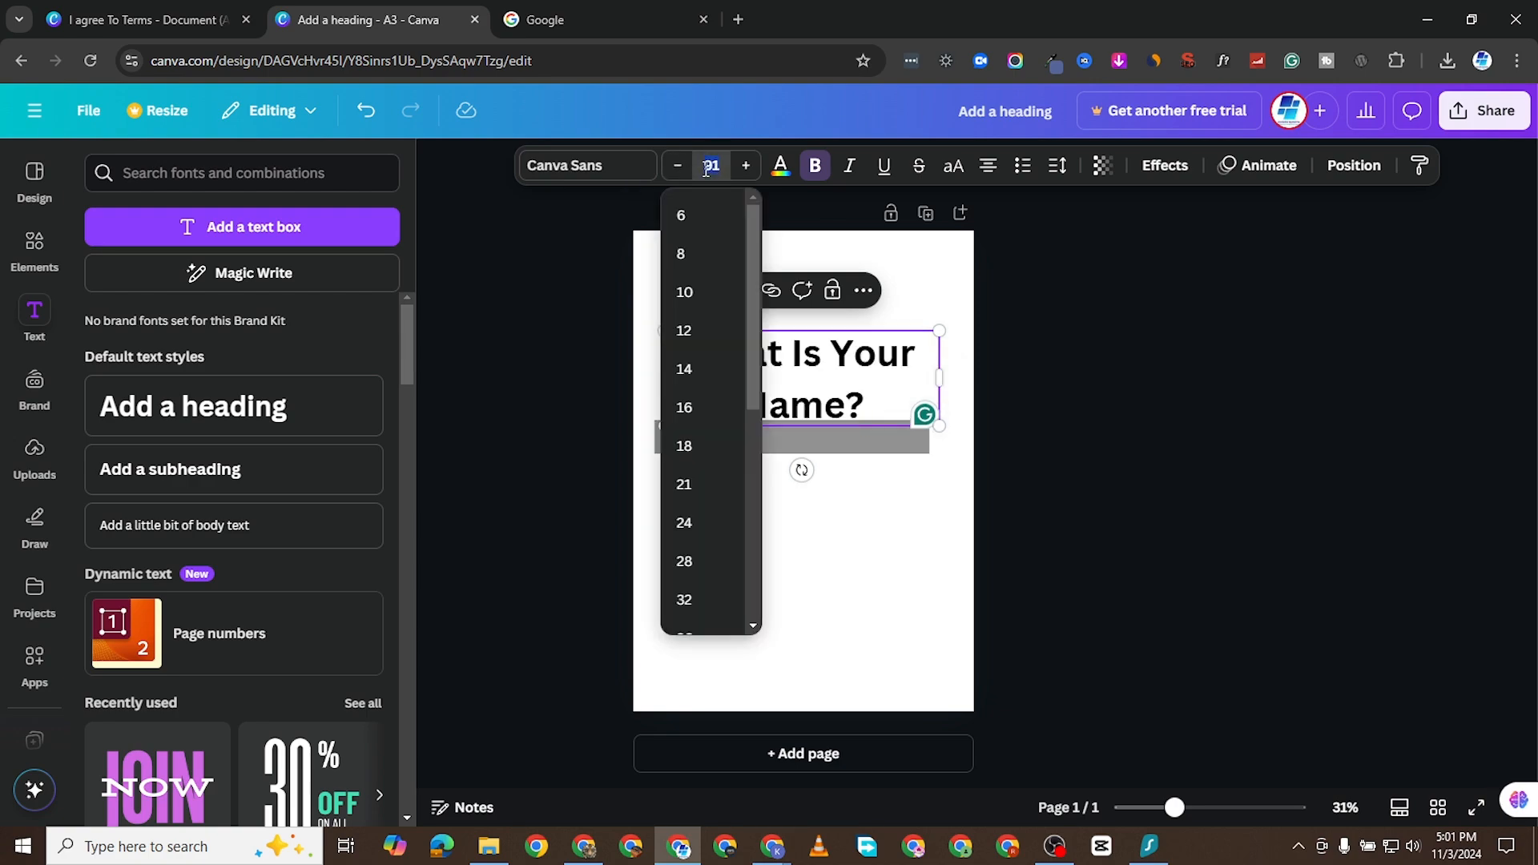
{"action": "left_click", "coordinate": [706, 168]}
{"action": "type", "text": "22"}
{"action": "key", "text": "Return"}
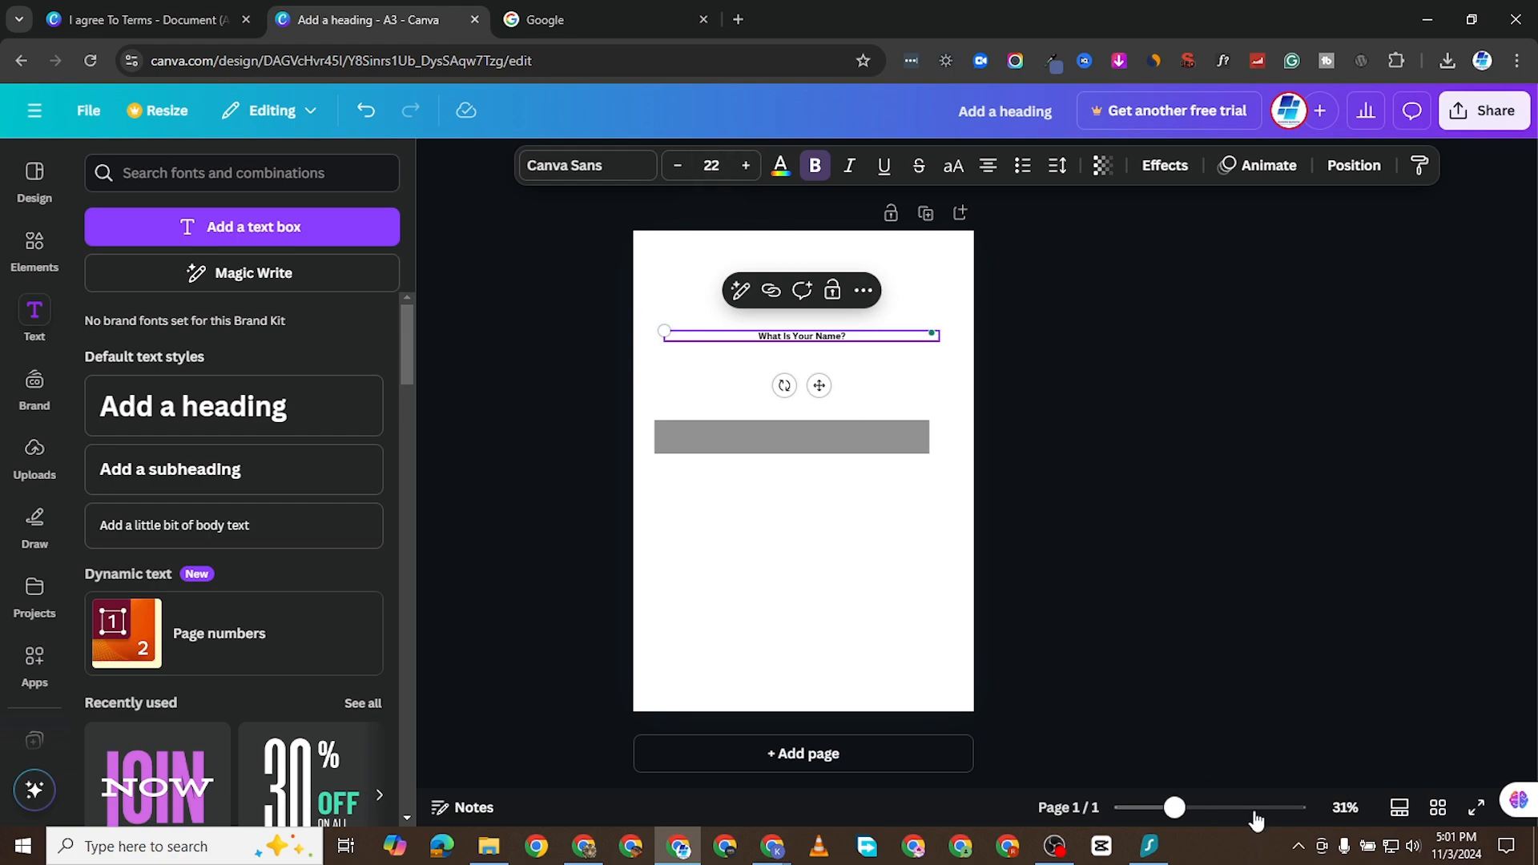
- Left-align the "What Is Your Name?" text within its box
{"action": "left_click_drag", "start_coordinate": [1174, 808], "coordinate": [1198, 807]}
{"action": "scroll", "coordinate": [919, 531], "scroll_direction": "up", "scroll_amount": 2}
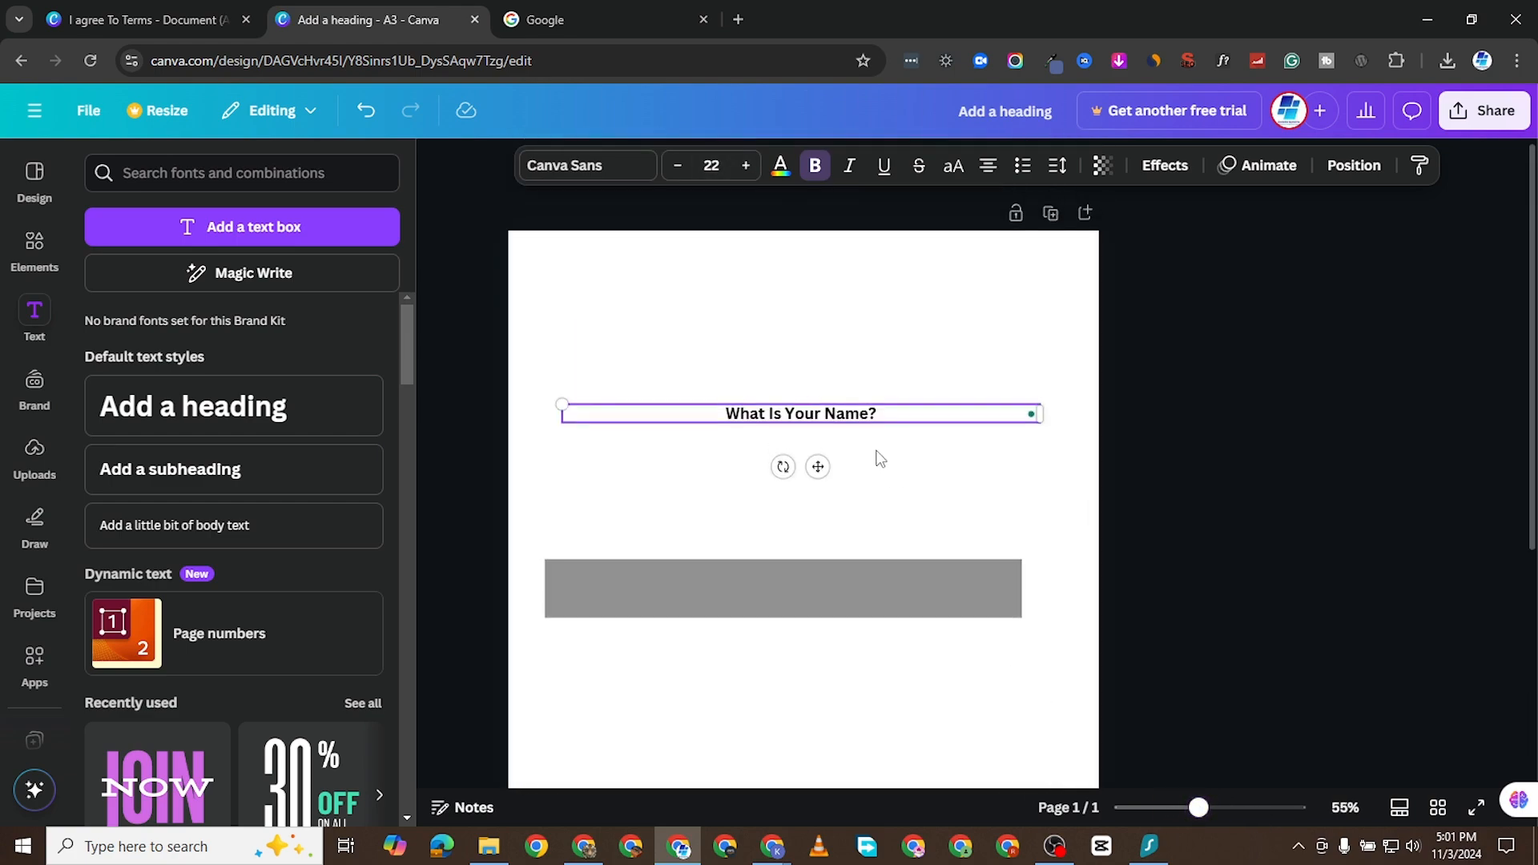
{"action": "double_click", "coordinate": [918, 415]}
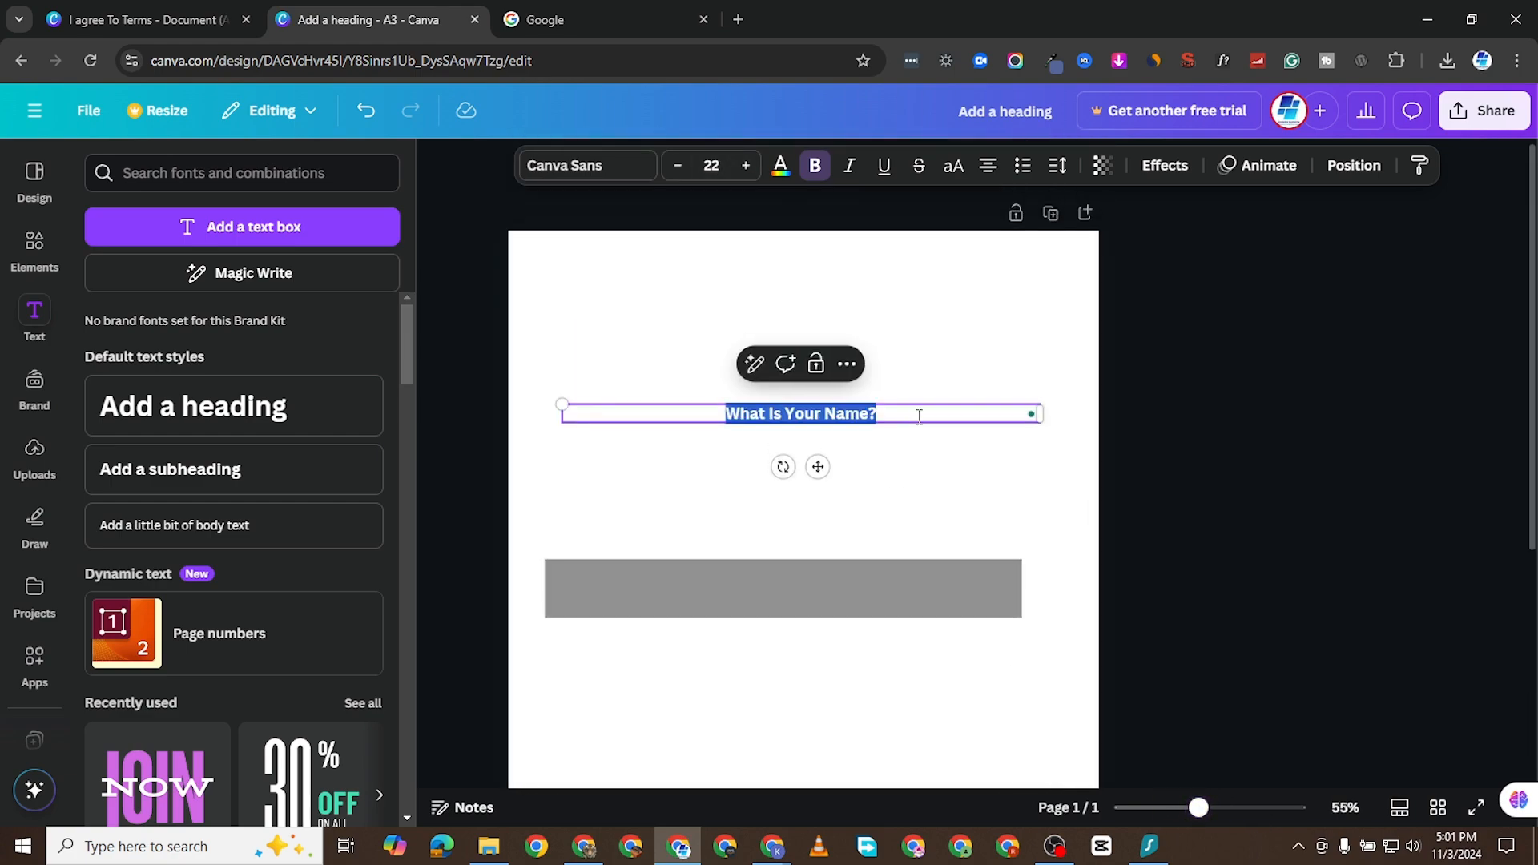
{"action": "left_click", "coordinate": [987, 165]}
{"action": "left_click", "coordinate": [540, 487]}
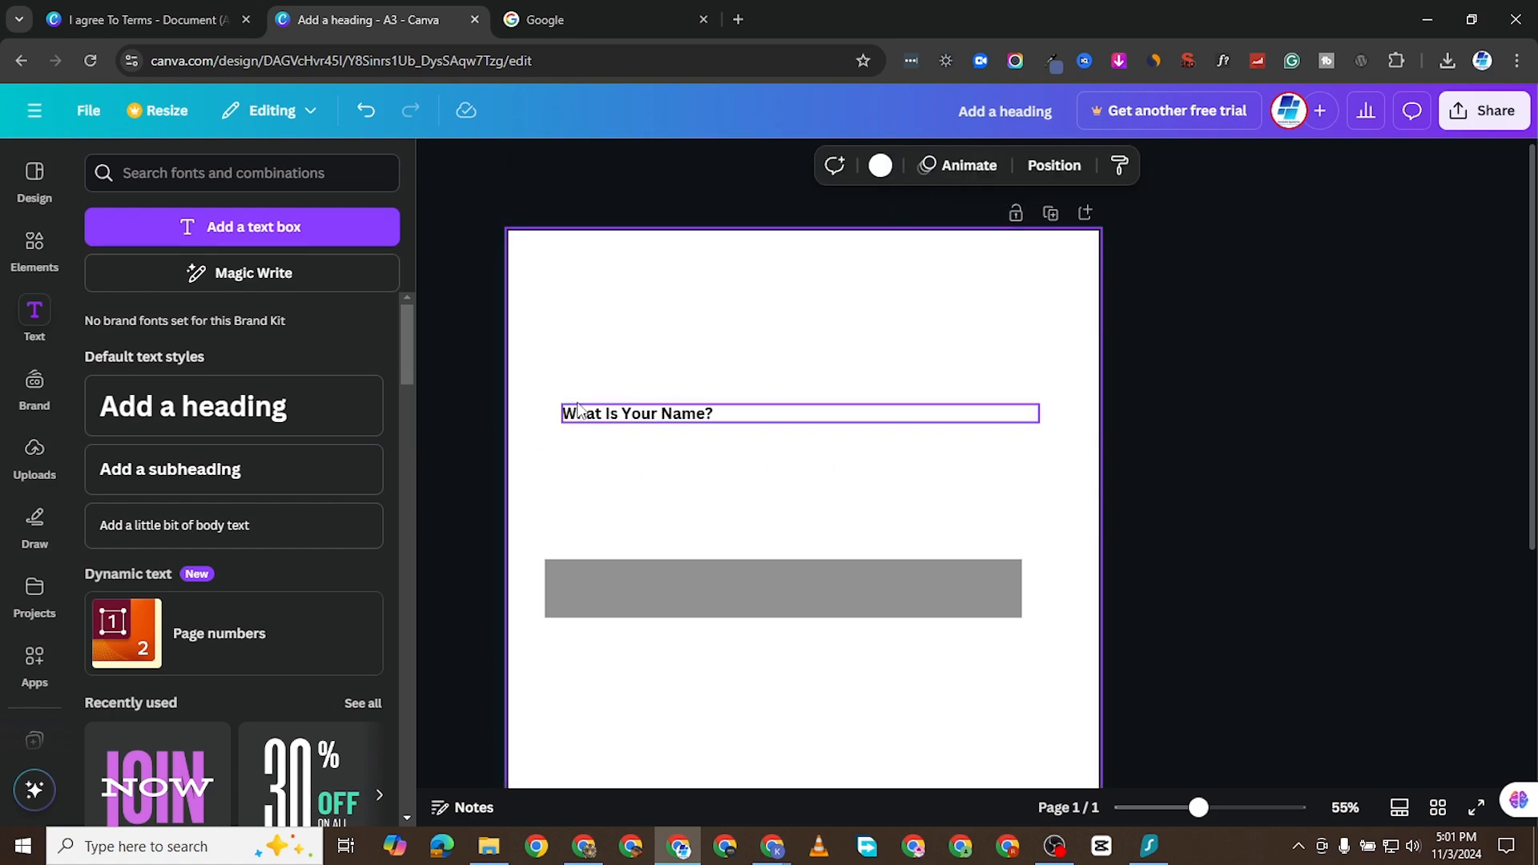
- Number the question by adding "1." in front of it and move the grey bar directly beneath it
{"action": "left_click", "coordinate": [615, 418]}
{"action": "left_click", "coordinate": [563, 416]}
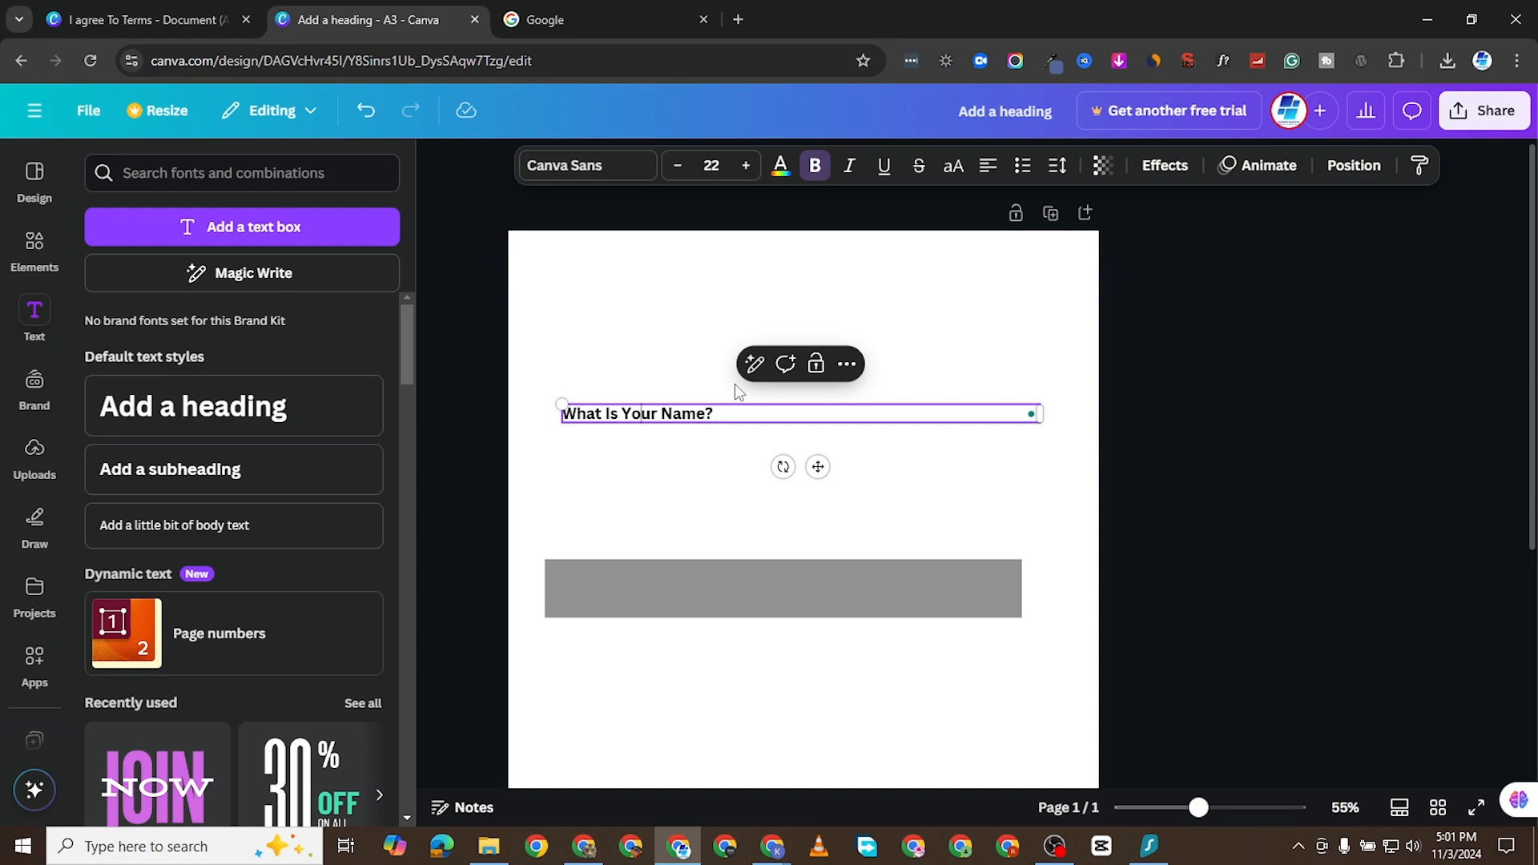
{"action": "type", "text": "1."}
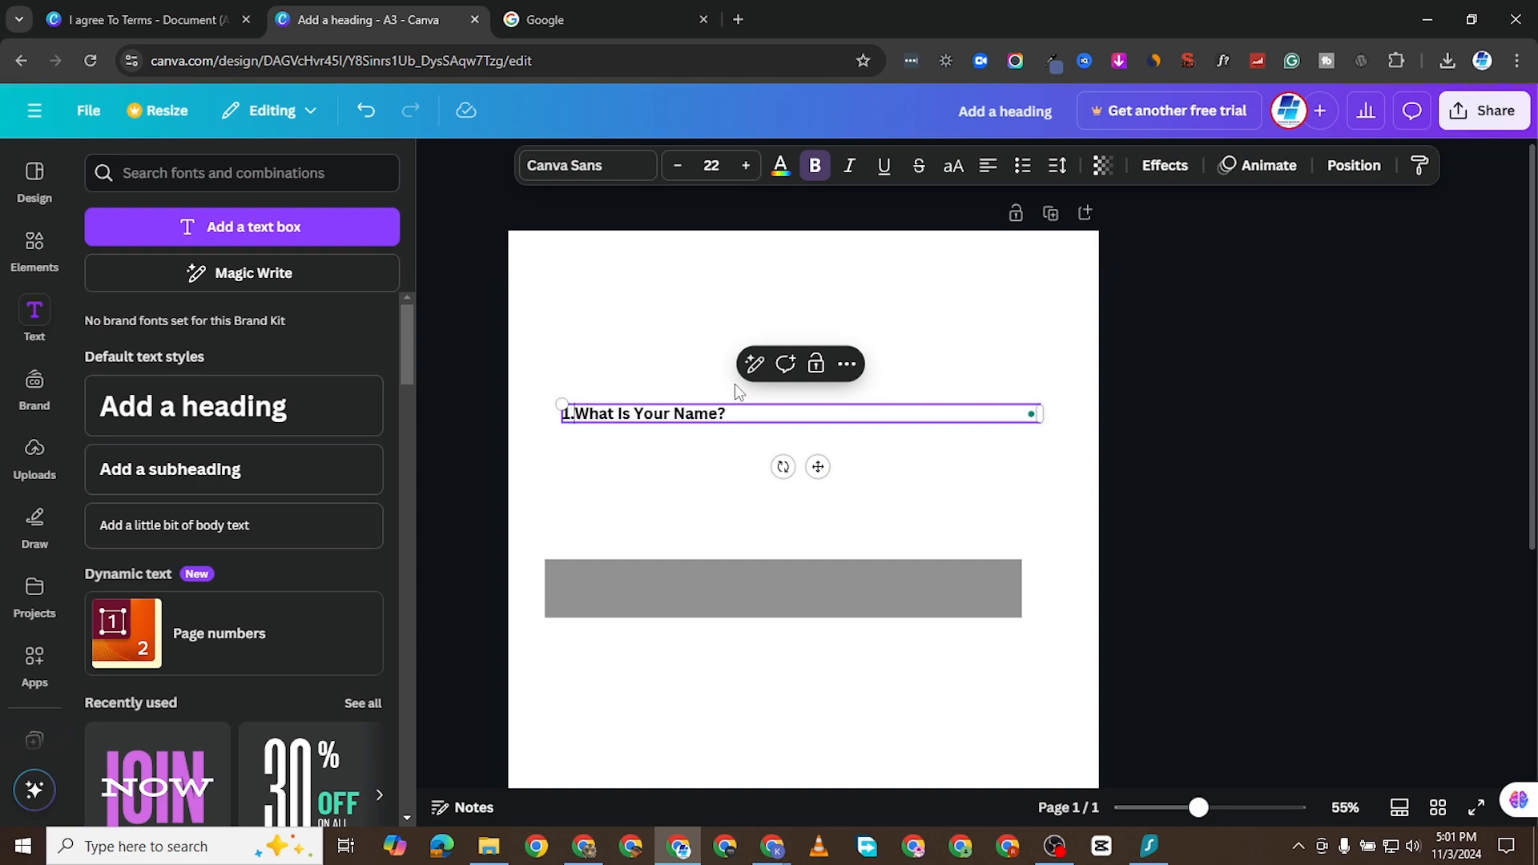
{"action": "left_click_drag", "start_coordinate": [724, 587], "coordinate": [745, 458]}
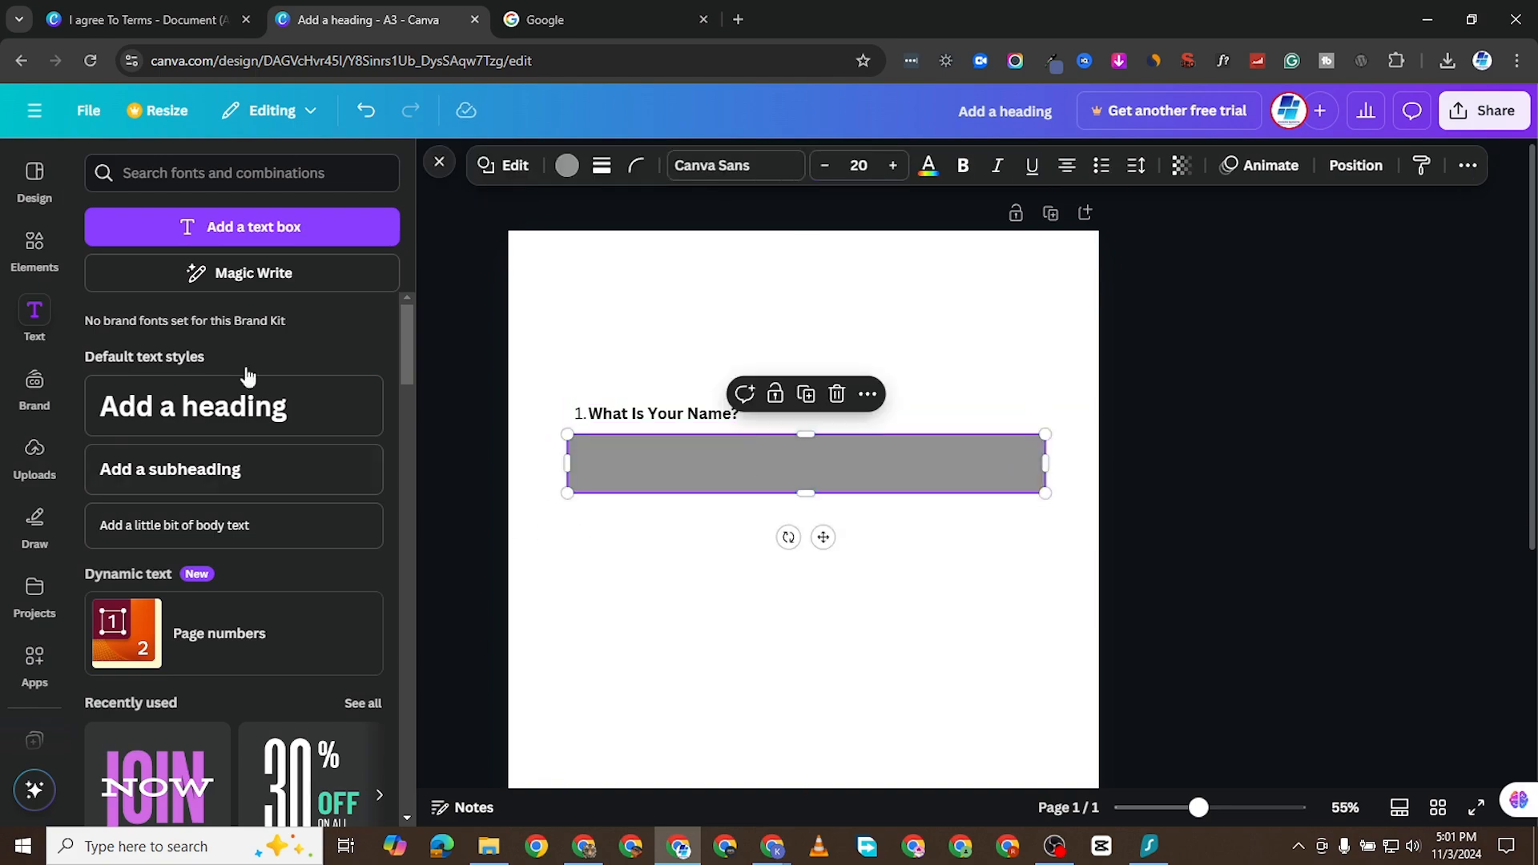
- Search the A3 design templates for "FORM"
{"action": "left_click", "coordinate": [34, 242]}
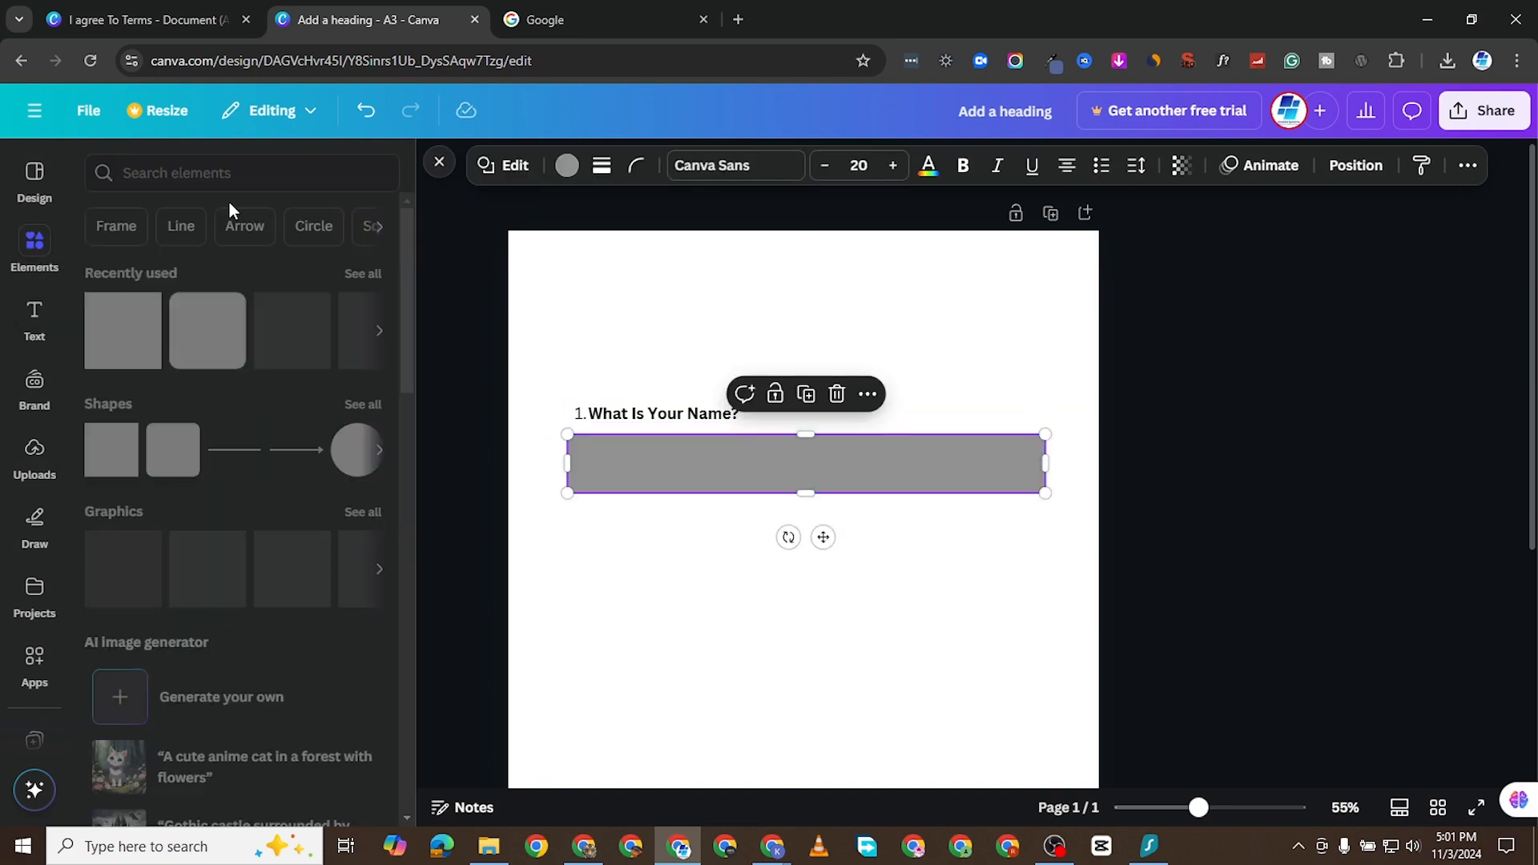
{"action": "left_click", "coordinate": [26, 190]}
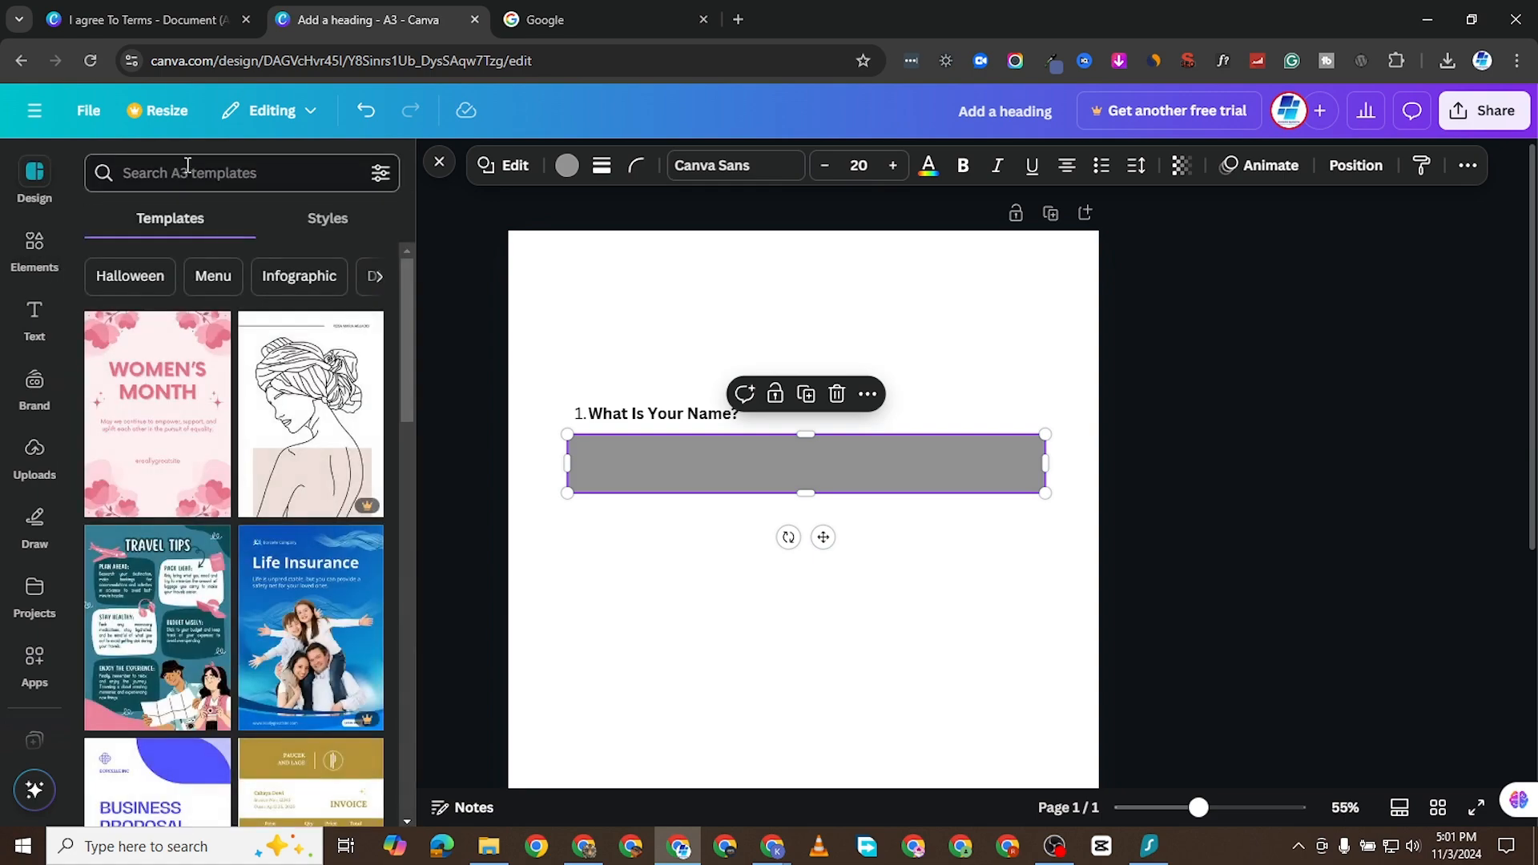
{"action": "left_click", "coordinate": [193, 184]}
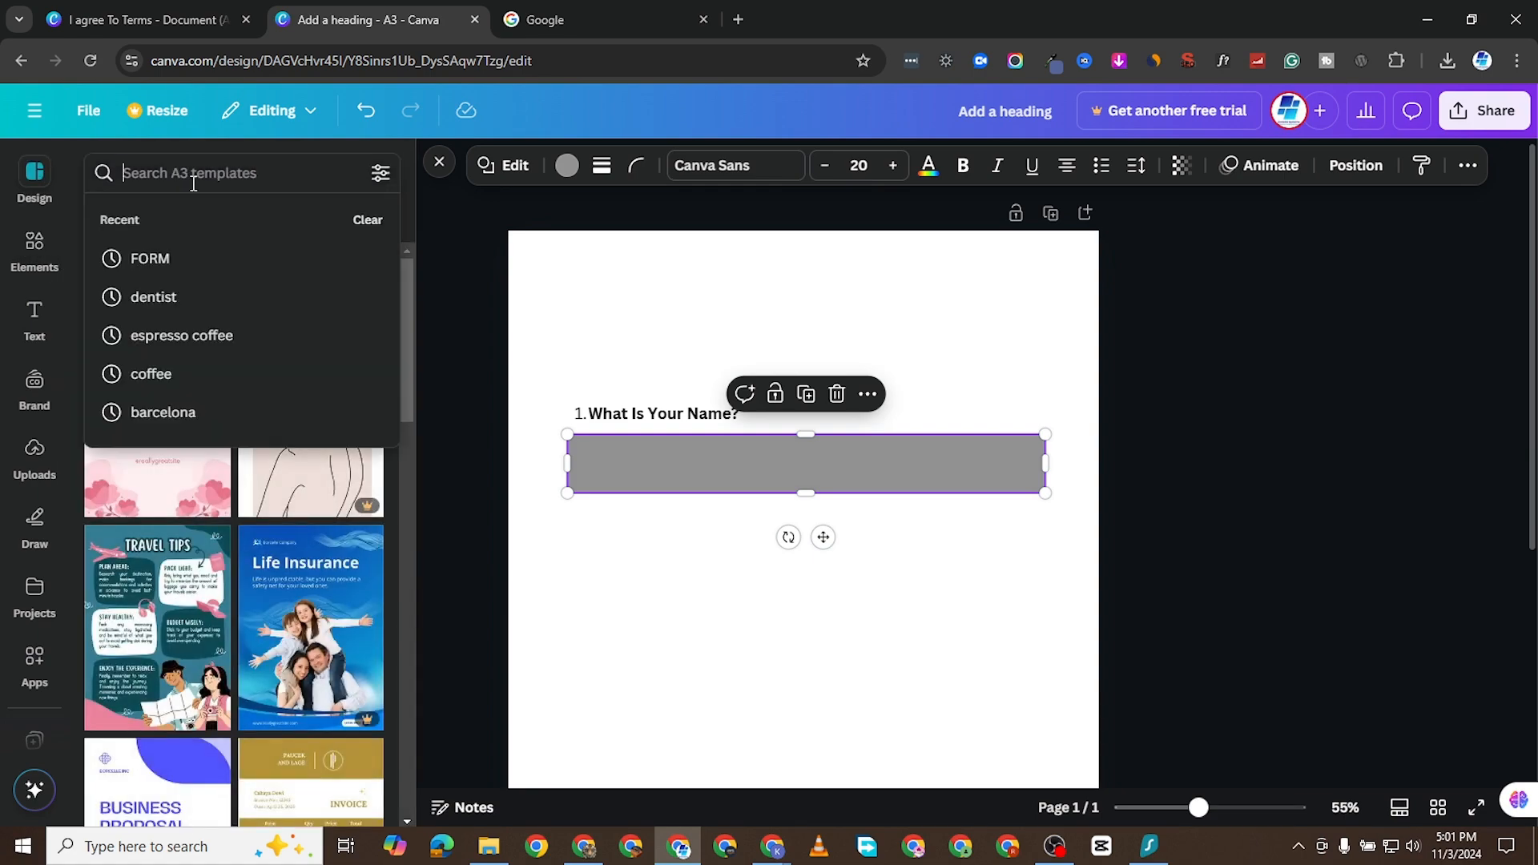
{"action": "left_click", "coordinate": [226, 260]}
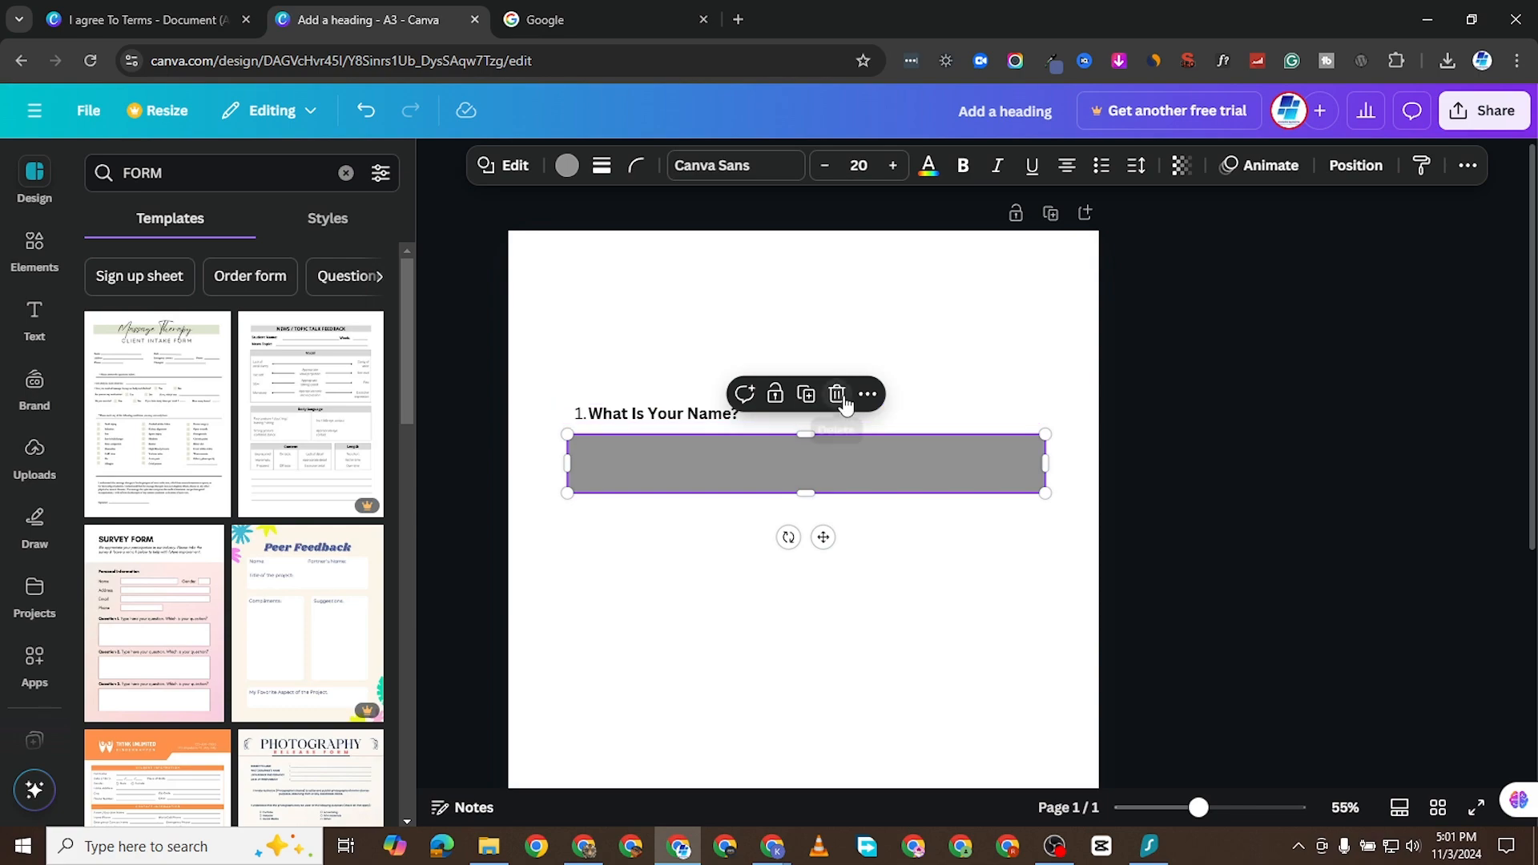
- Delete the grey bar and the numbered question text from the page
{"action": "left_click", "coordinate": [836, 393]}
{"action": "left_click", "coordinate": [694, 424]}
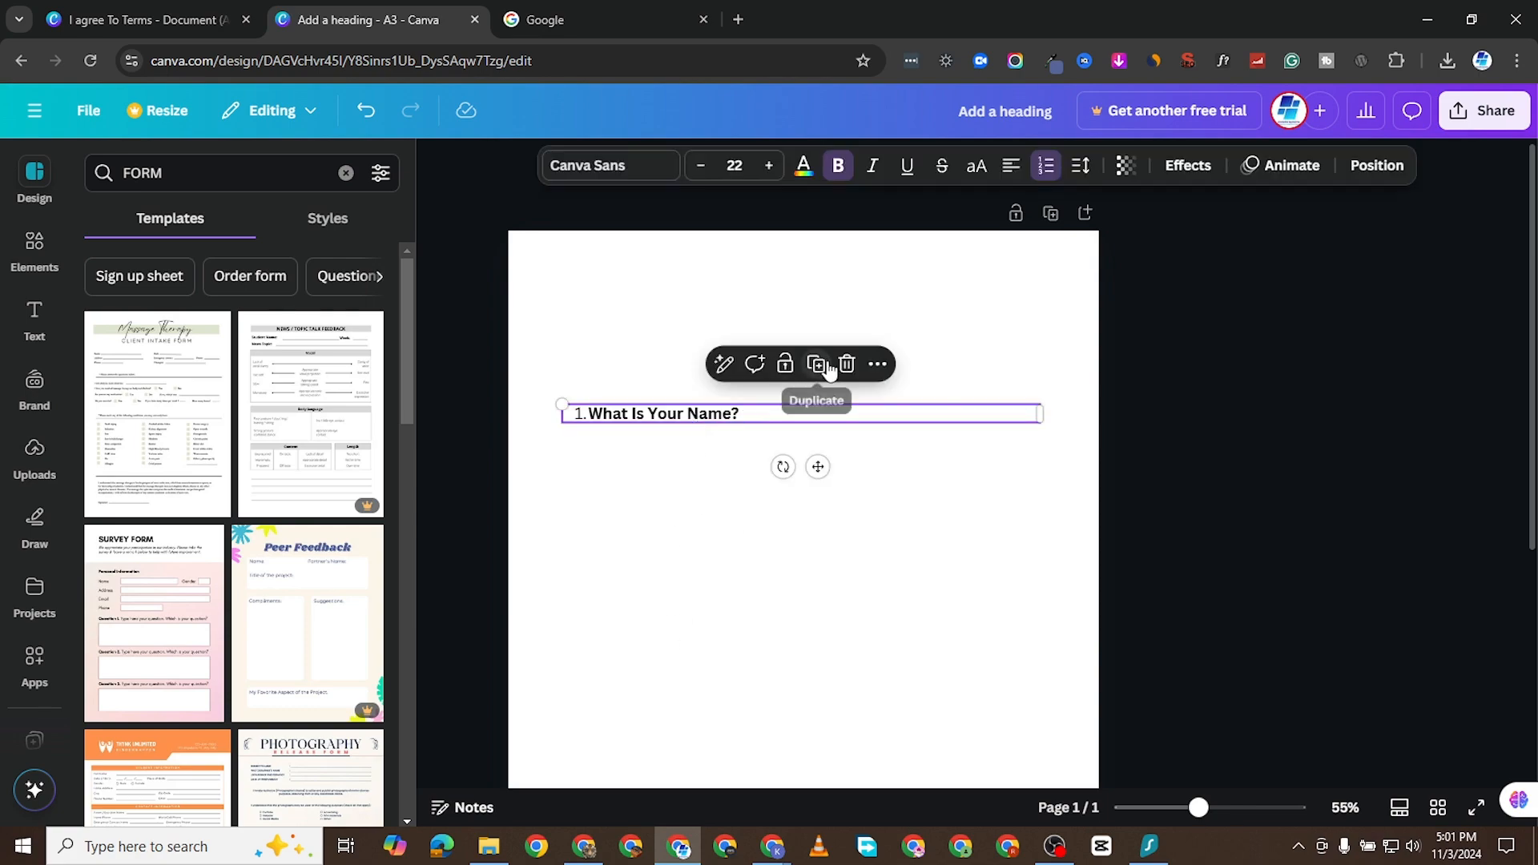
{"action": "left_click", "coordinate": [847, 360]}
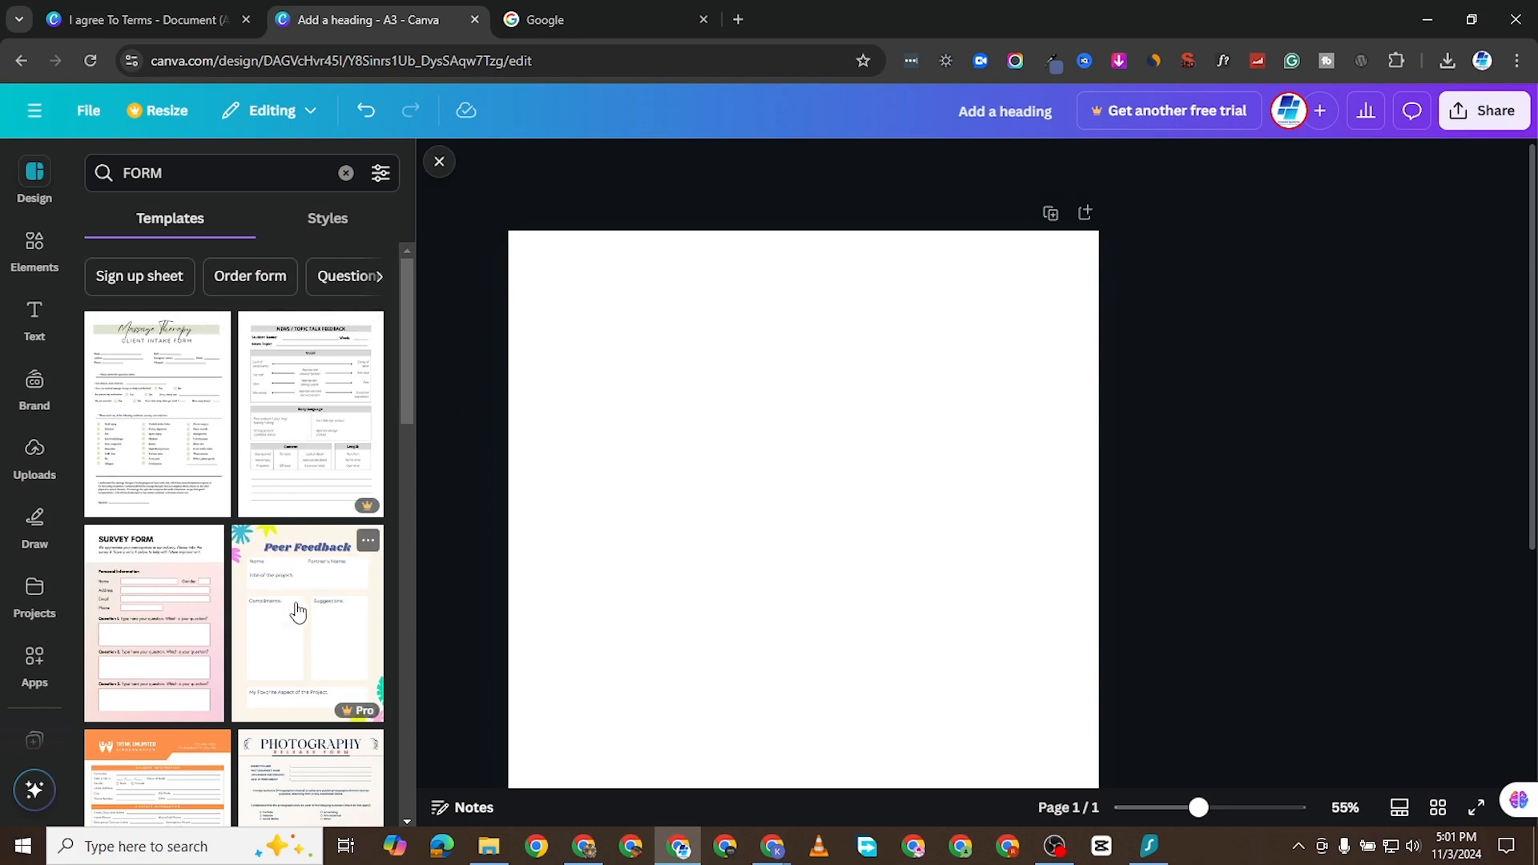
- Apply the pink "Survey Form" template to the blank page and look over its fields
{"action": "scroll", "coordinate": [305, 609], "scroll_direction": "down", "scroll_amount": 1}
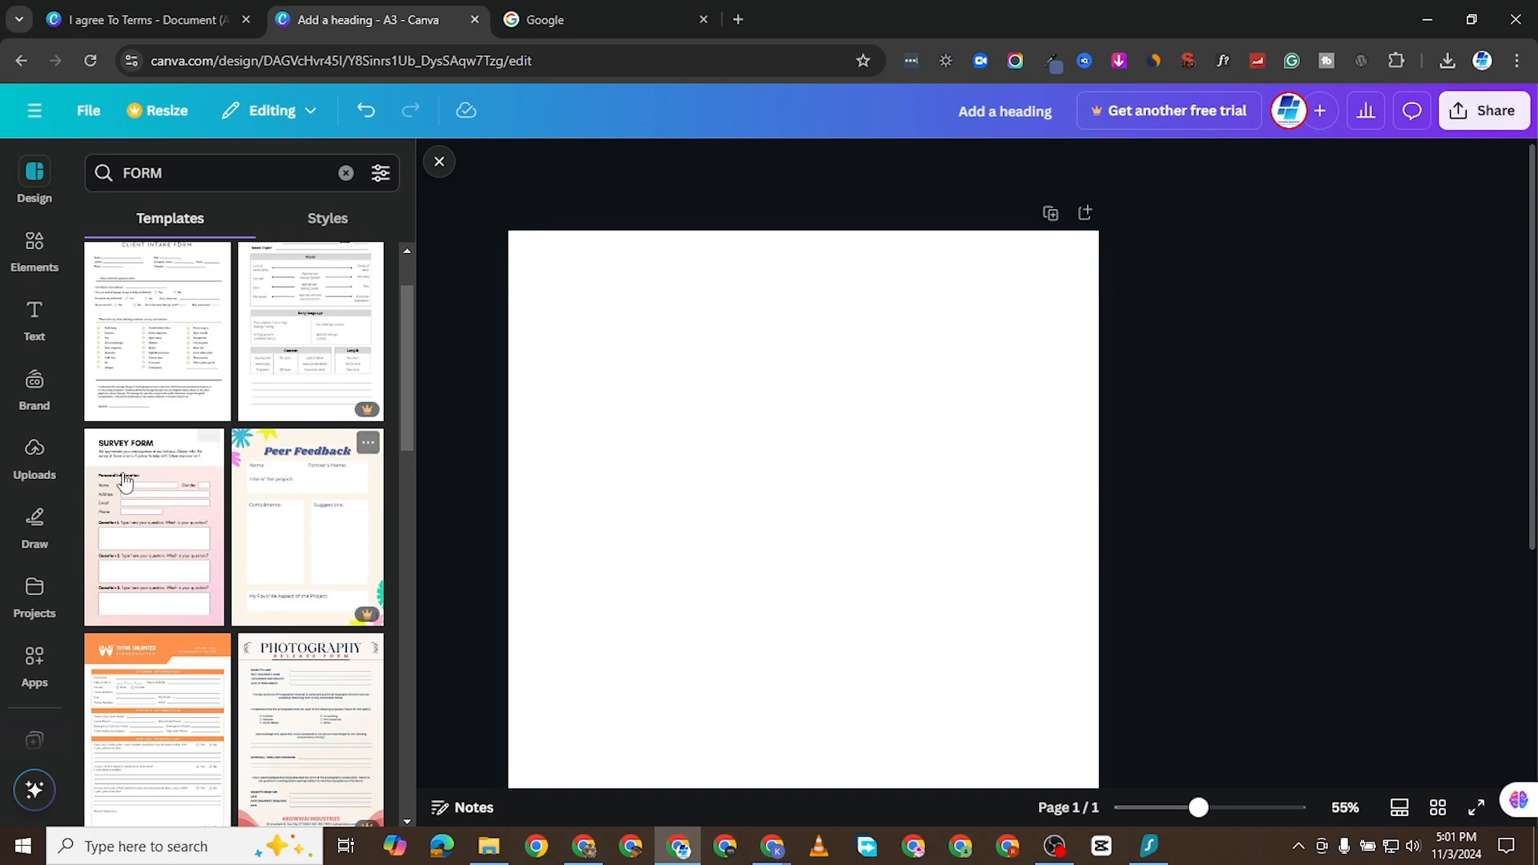
{"action": "left_click", "coordinate": [143, 531]}
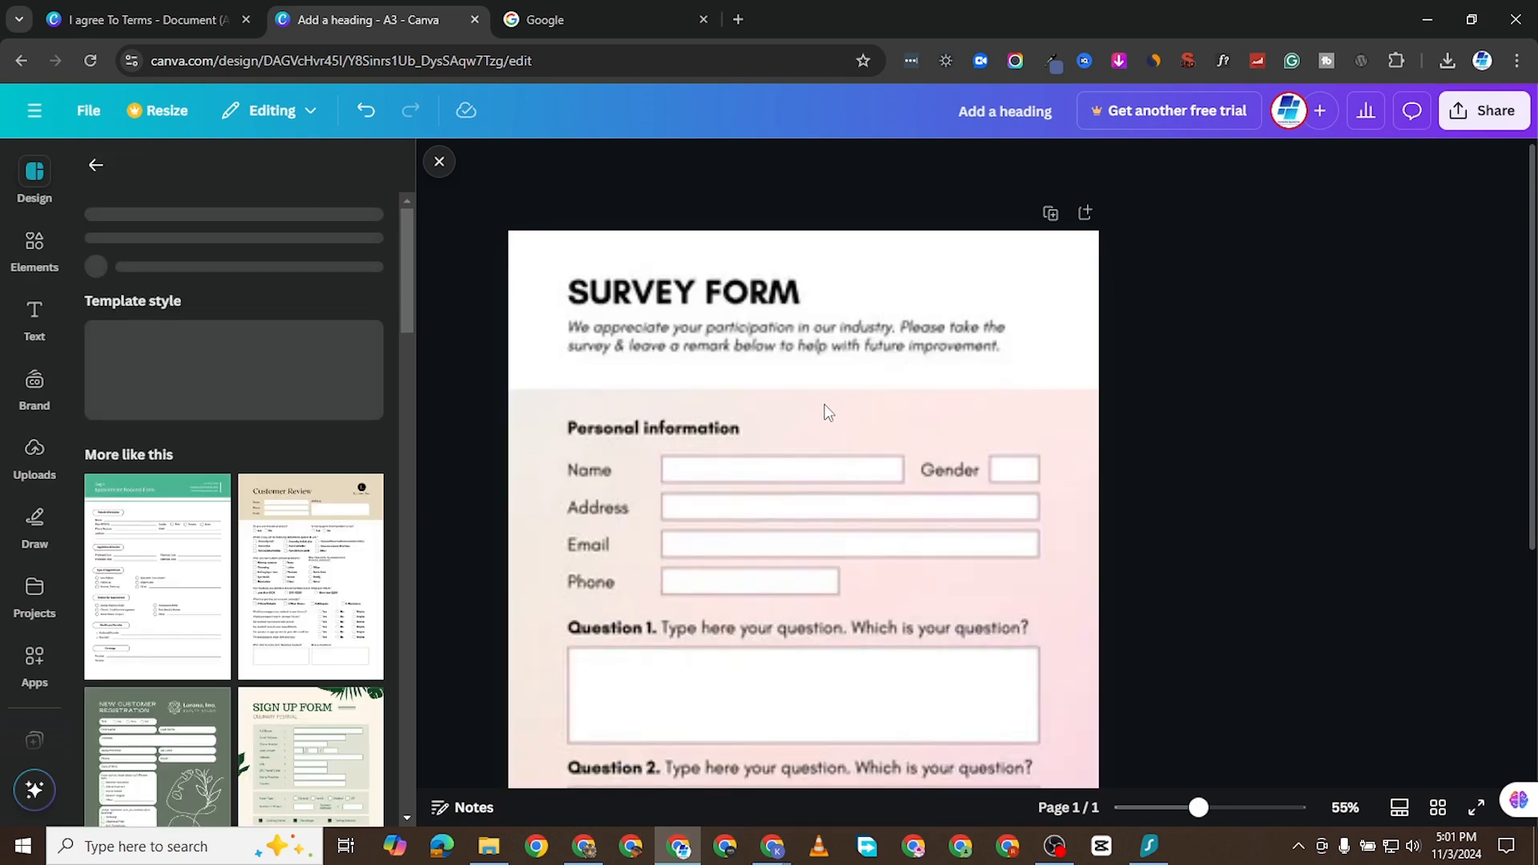
{"action": "left_click", "coordinate": [929, 392]}
{"action": "scroll", "coordinate": [841, 449], "scroll_direction": "down", "scroll_amount": 5}
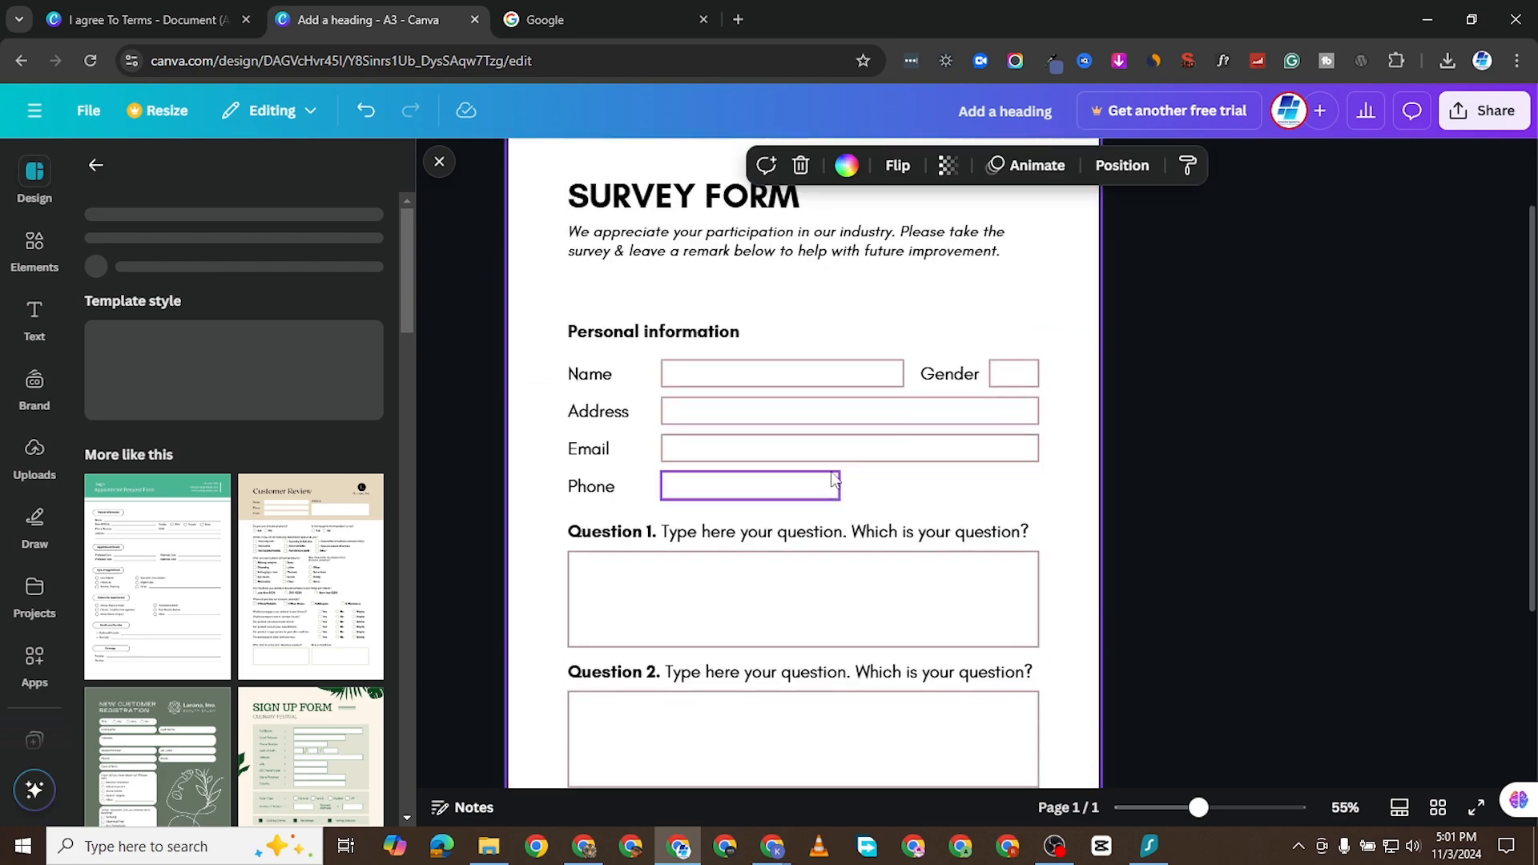
{"action": "scroll", "coordinate": [772, 480], "scroll_direction": "up", "scroll_amount": 5}
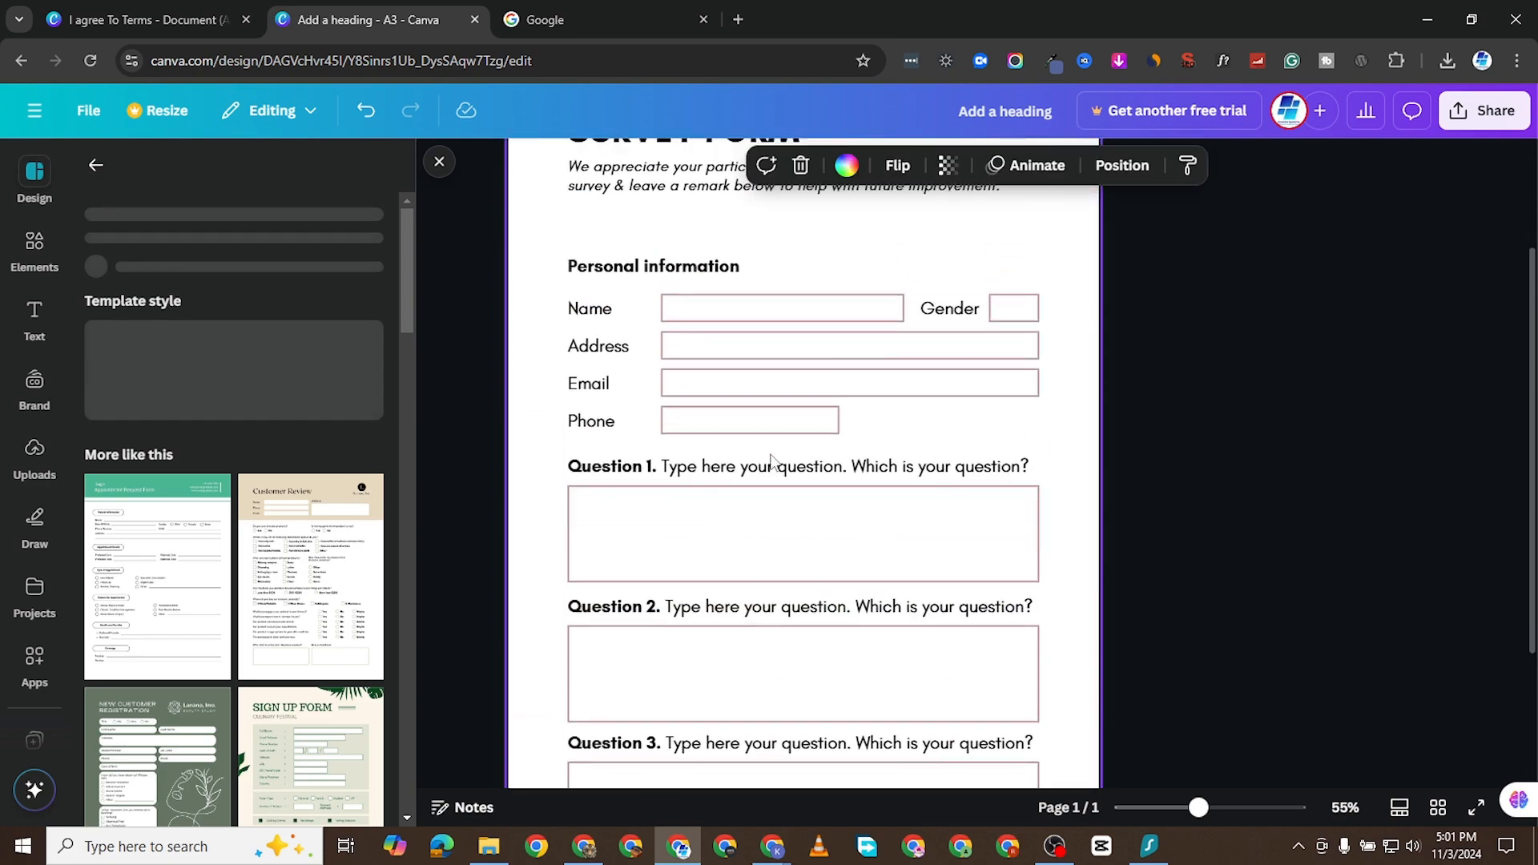
{"action": "scroll", "coordinate": [764, 473], "scroll_direction": "down", "scroll_amount": 5}
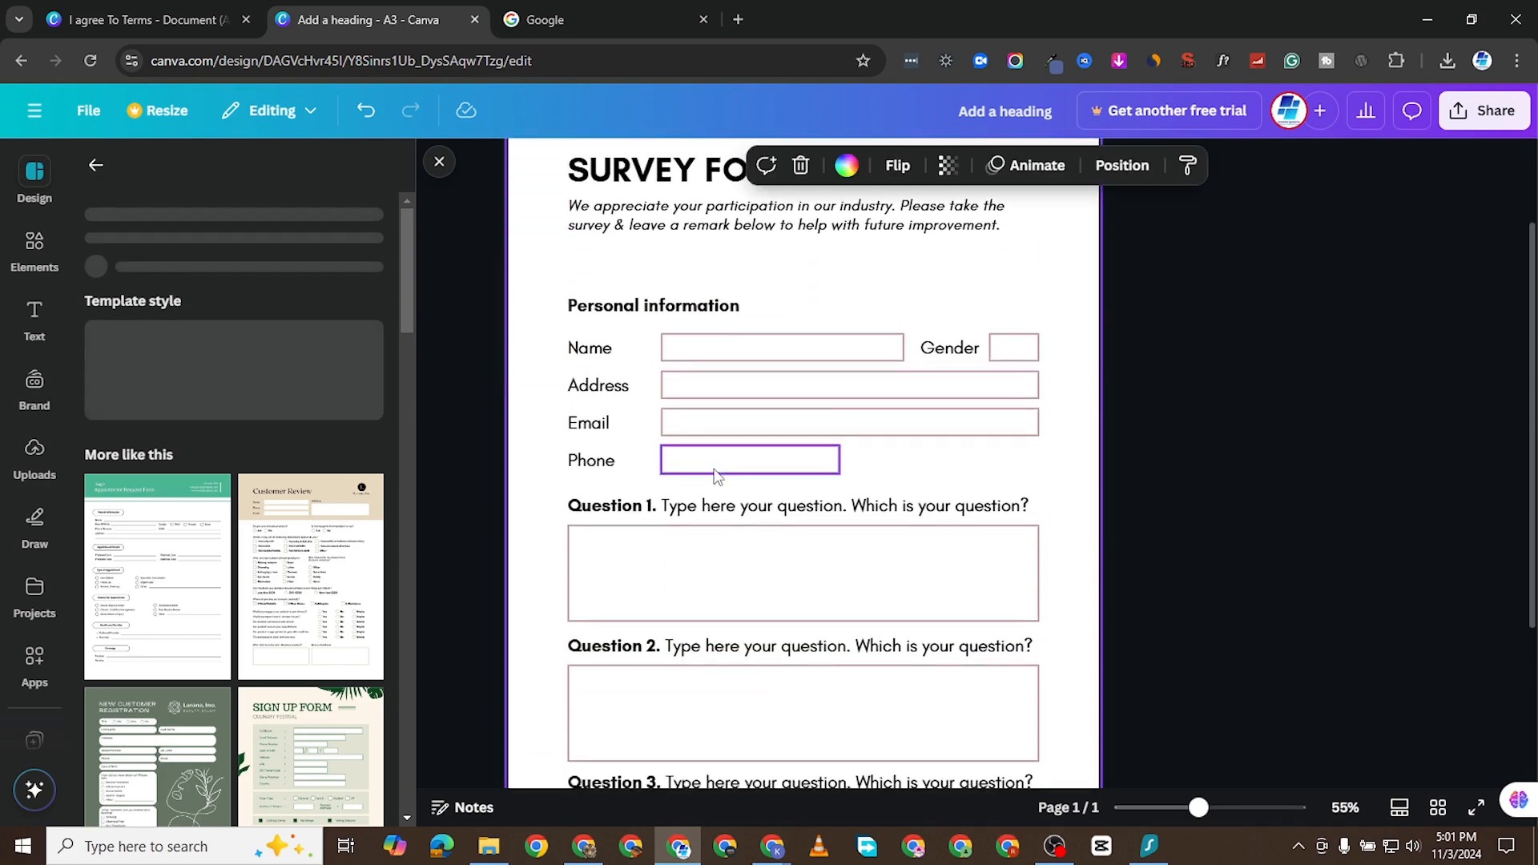
{"action": "scroll", "coordinate": [743, 513], "scroll_direction": "up", "scroll_amount": 5}
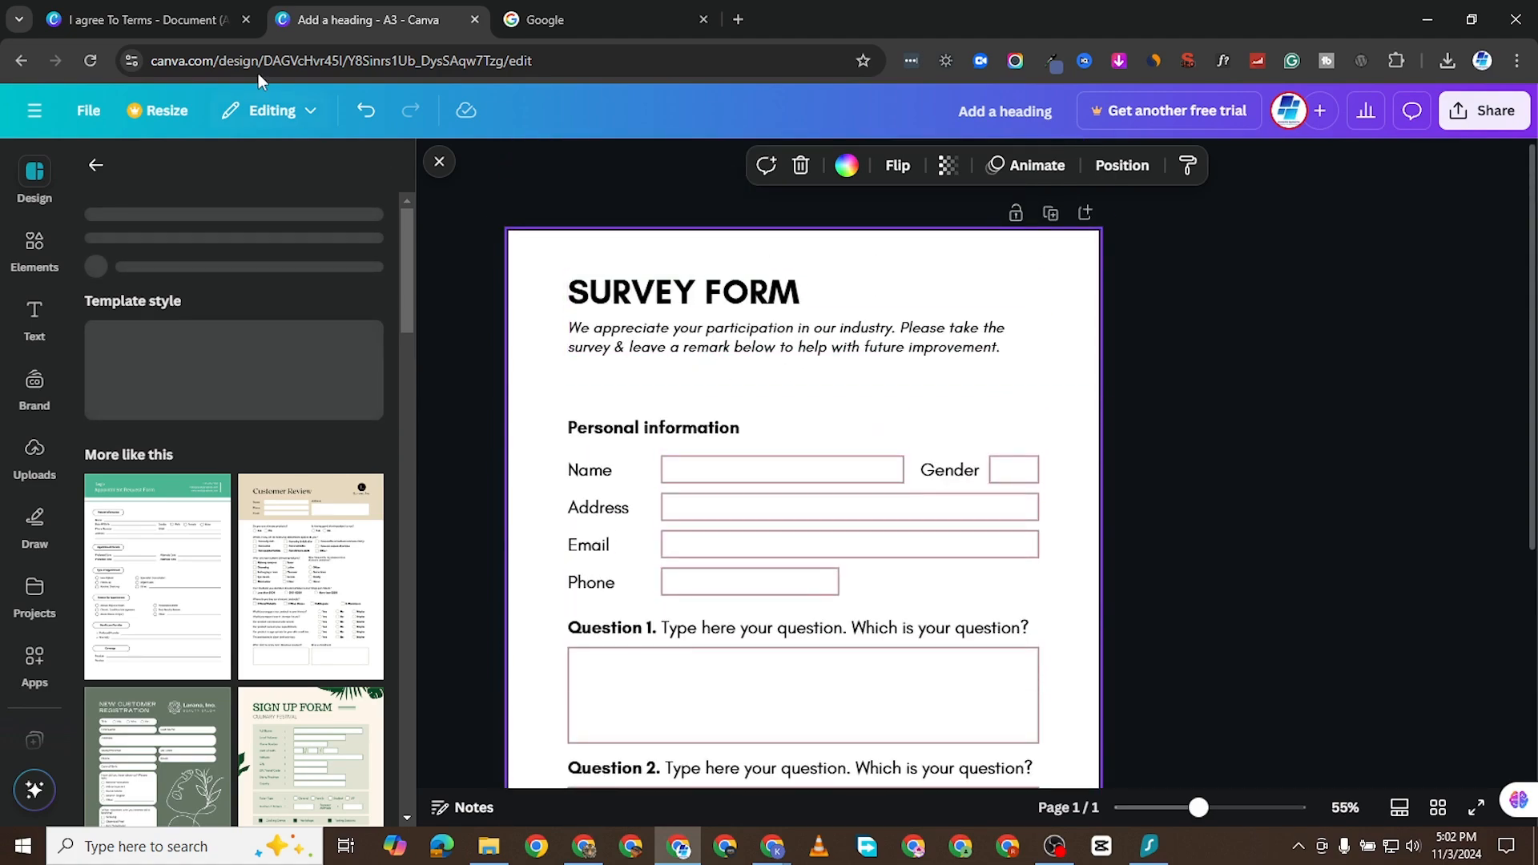
- Switch to the invoice design and examine its header, item table, totals and "I agree To Terms" boxes
{"action": "left_click", "coordinate": [136, 20]}
{"action": "scroll", "coordinate": [765, 480], "scroll_direction": "up", "scroll_amount": 5}
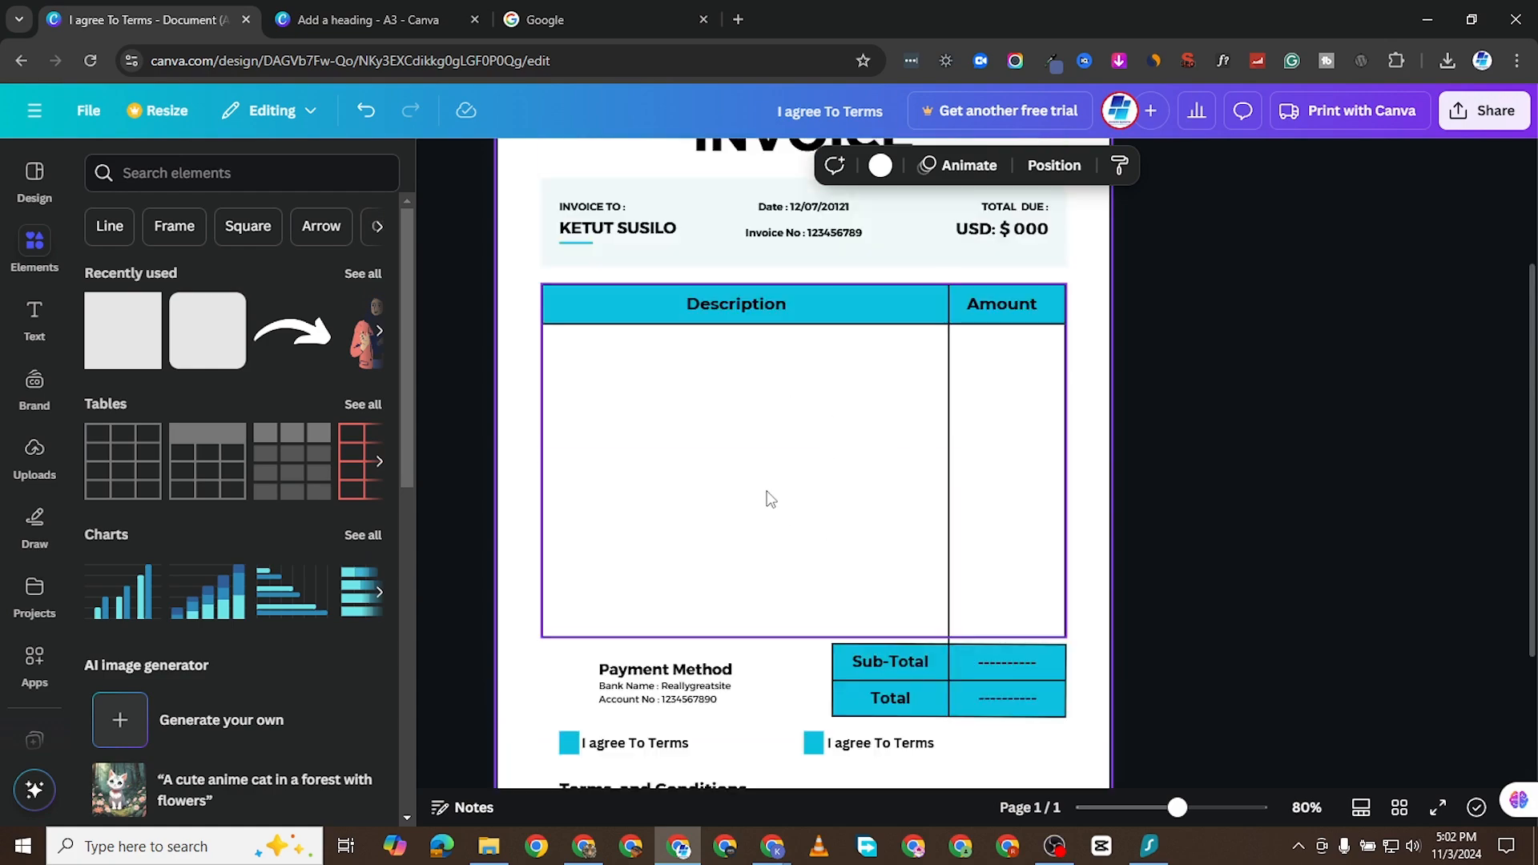
{"action": "scroll", "coordinate": [769, 493], "scroll_direction": "down", "scroll_amount": 4}
{"action": "scroll", "coordinate": [783, 498], "scroll_direction": "down", "scroll_amount": 2}
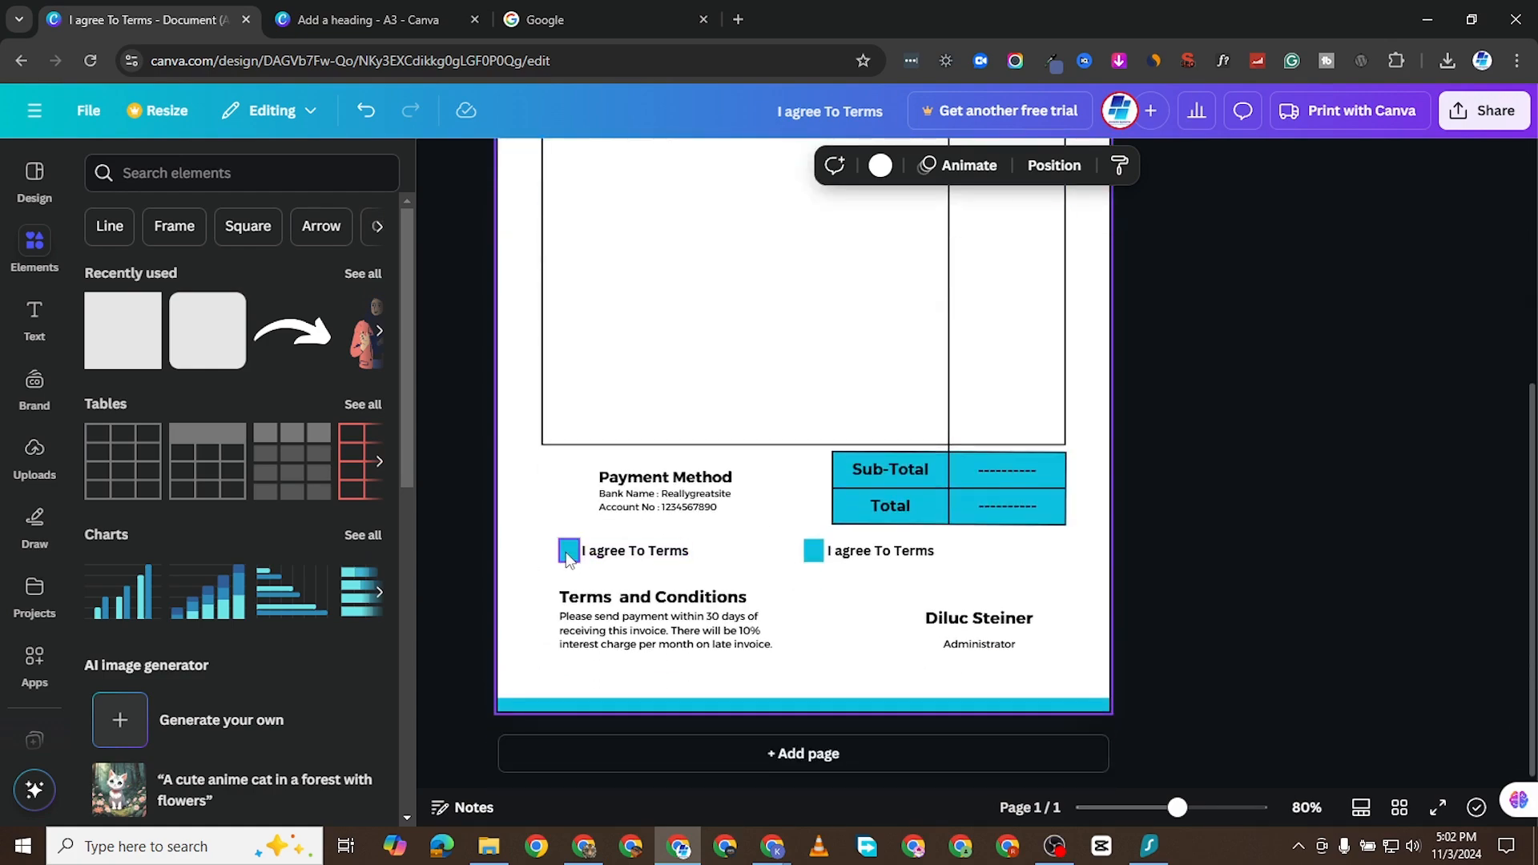
{"action": "left_click", "coordinate": [813, 552]}
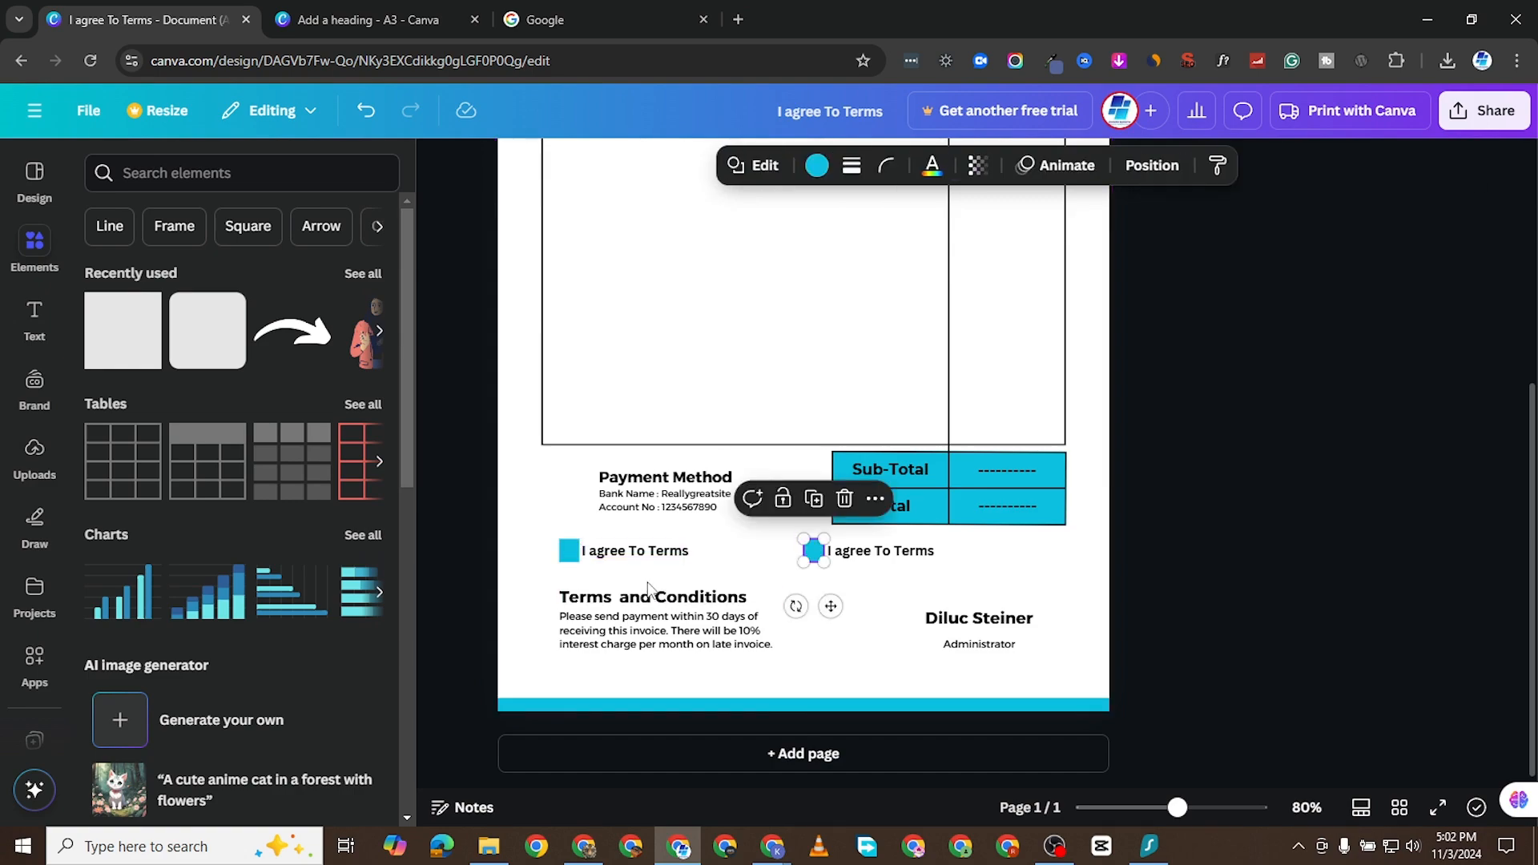
{"action": "scroll", "coordinate": [746, 464], "scroll_direction": "up", "scroll_amount": 4}
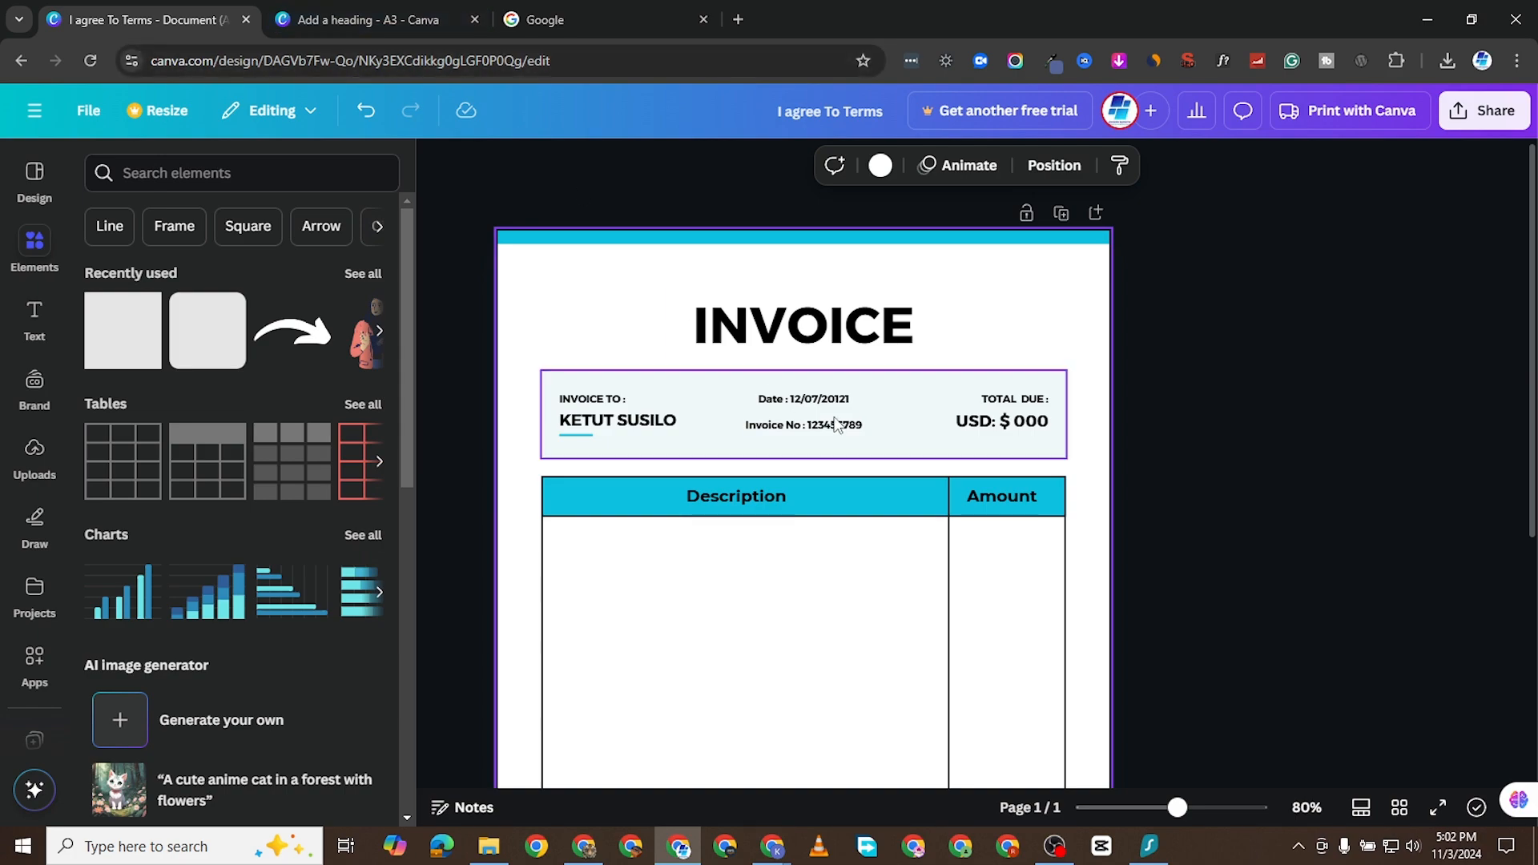
{"action": "scroll", "coordinate": [755, 525], "scroll_direction": "down", "scroll_amount": 3}
{"action": "scroll", "coordinate": [796, 304], "scroll_direction": "up", "scroll_amount": 2}
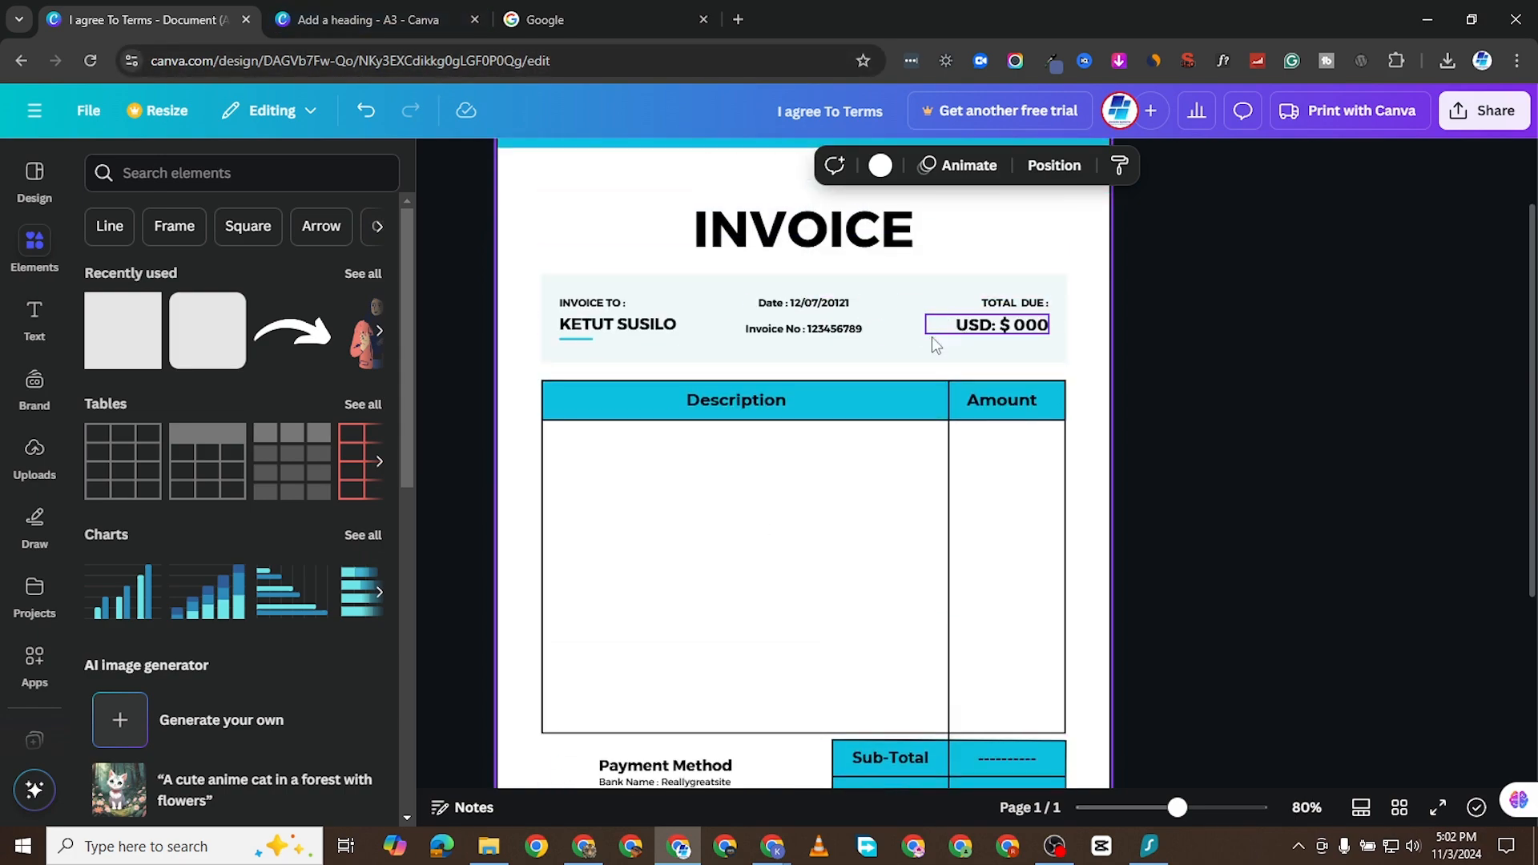
{"action": "scroll", "coordinate": [858, 408], "scroll_direction": "down", "scroll_amount": 3}
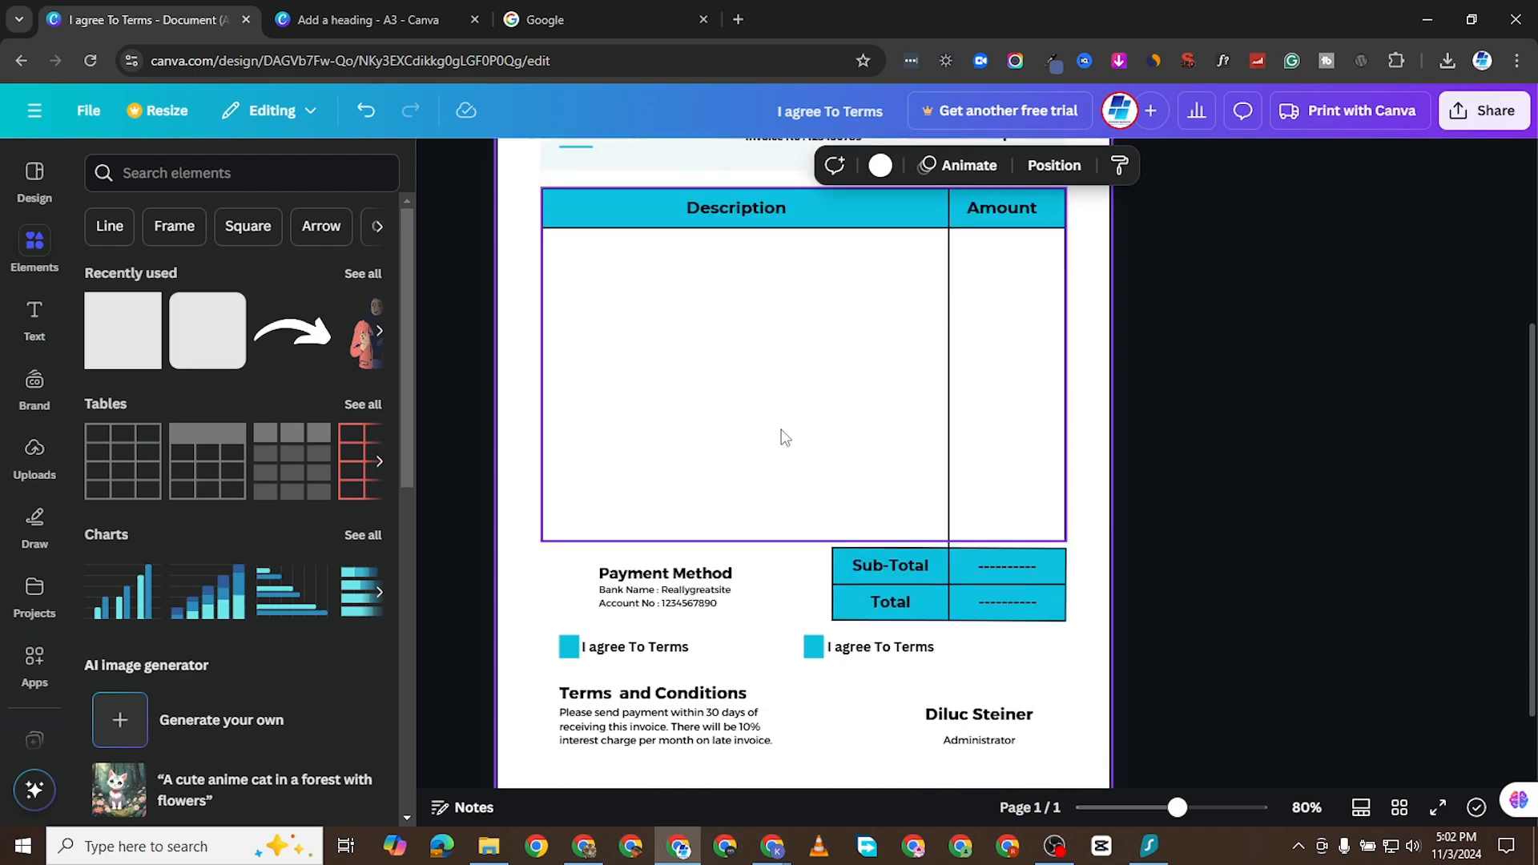
{"action": "scroll", "coordinate": [707, 433], "scroll_direction": "up", "scroll_amount": 3}
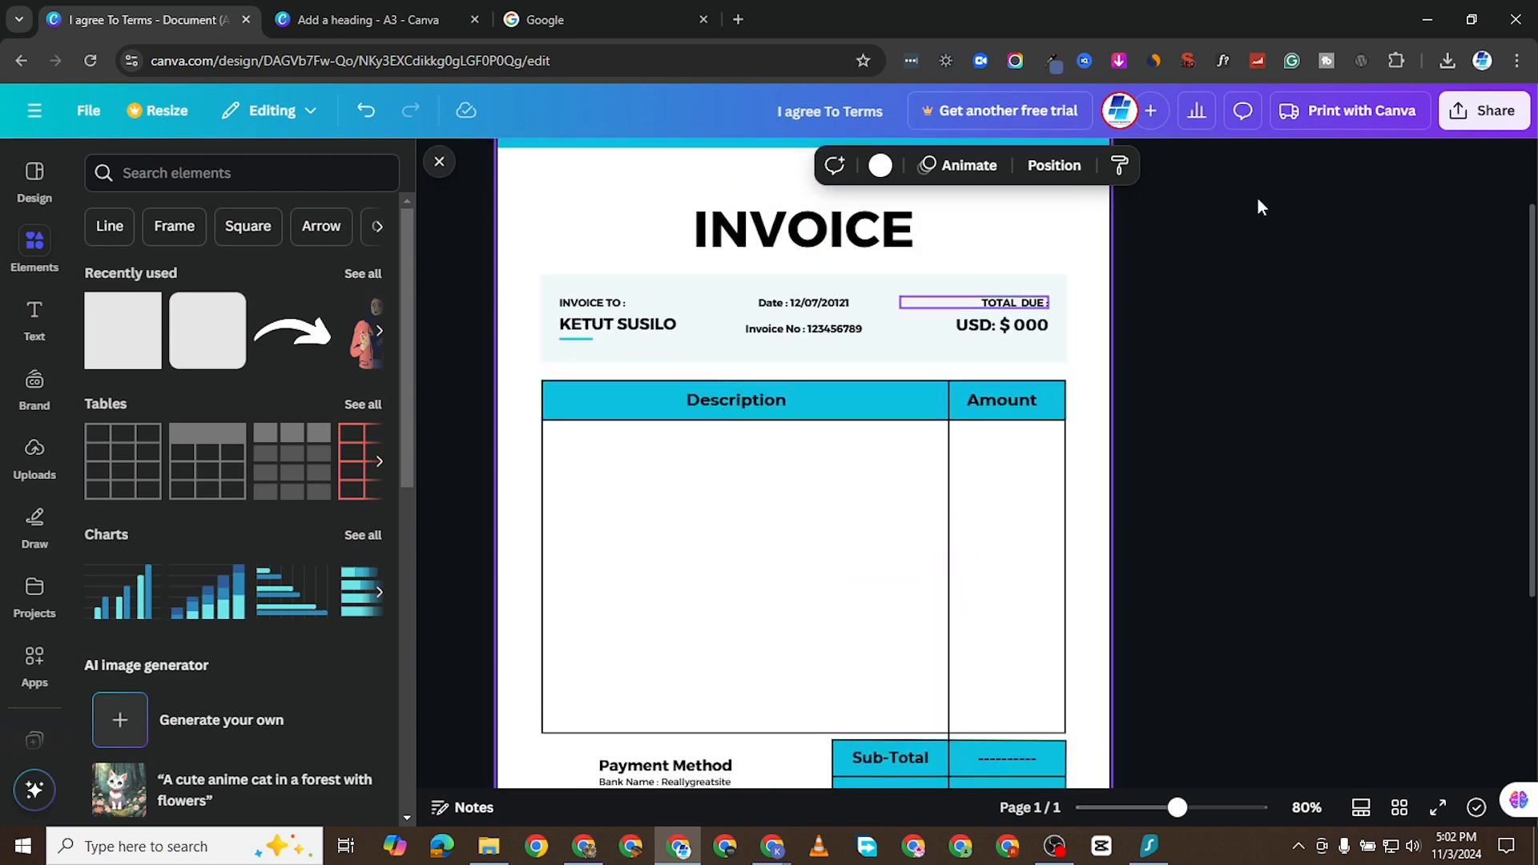
- Download the invoice design as a PDF Standard file
{"action": "left_click", "coordinate": [1491, 110]}
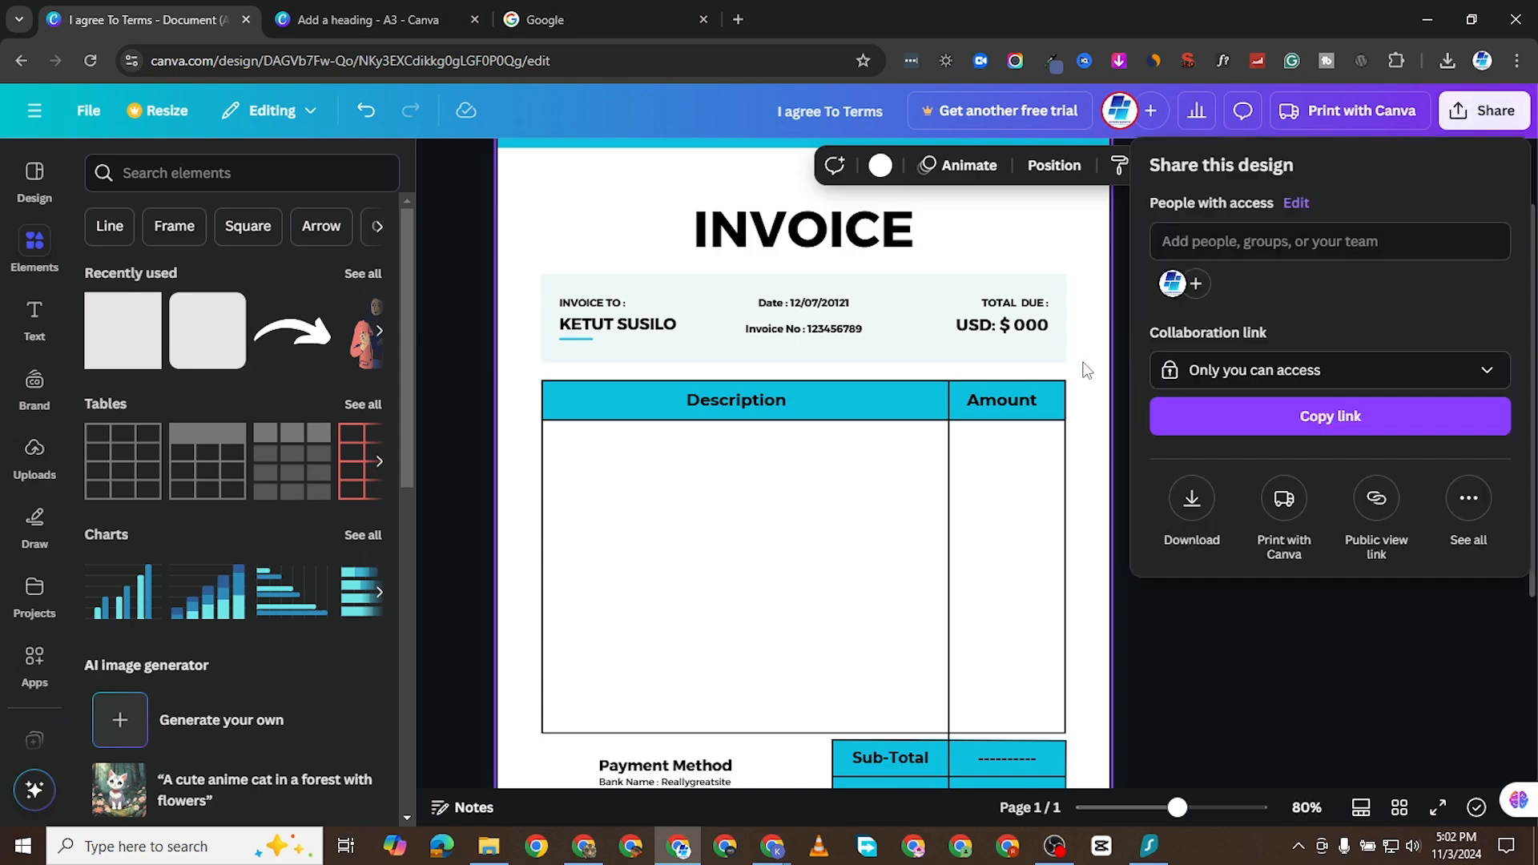
{"action": "left_click", "coordinate": [1191, 498]}
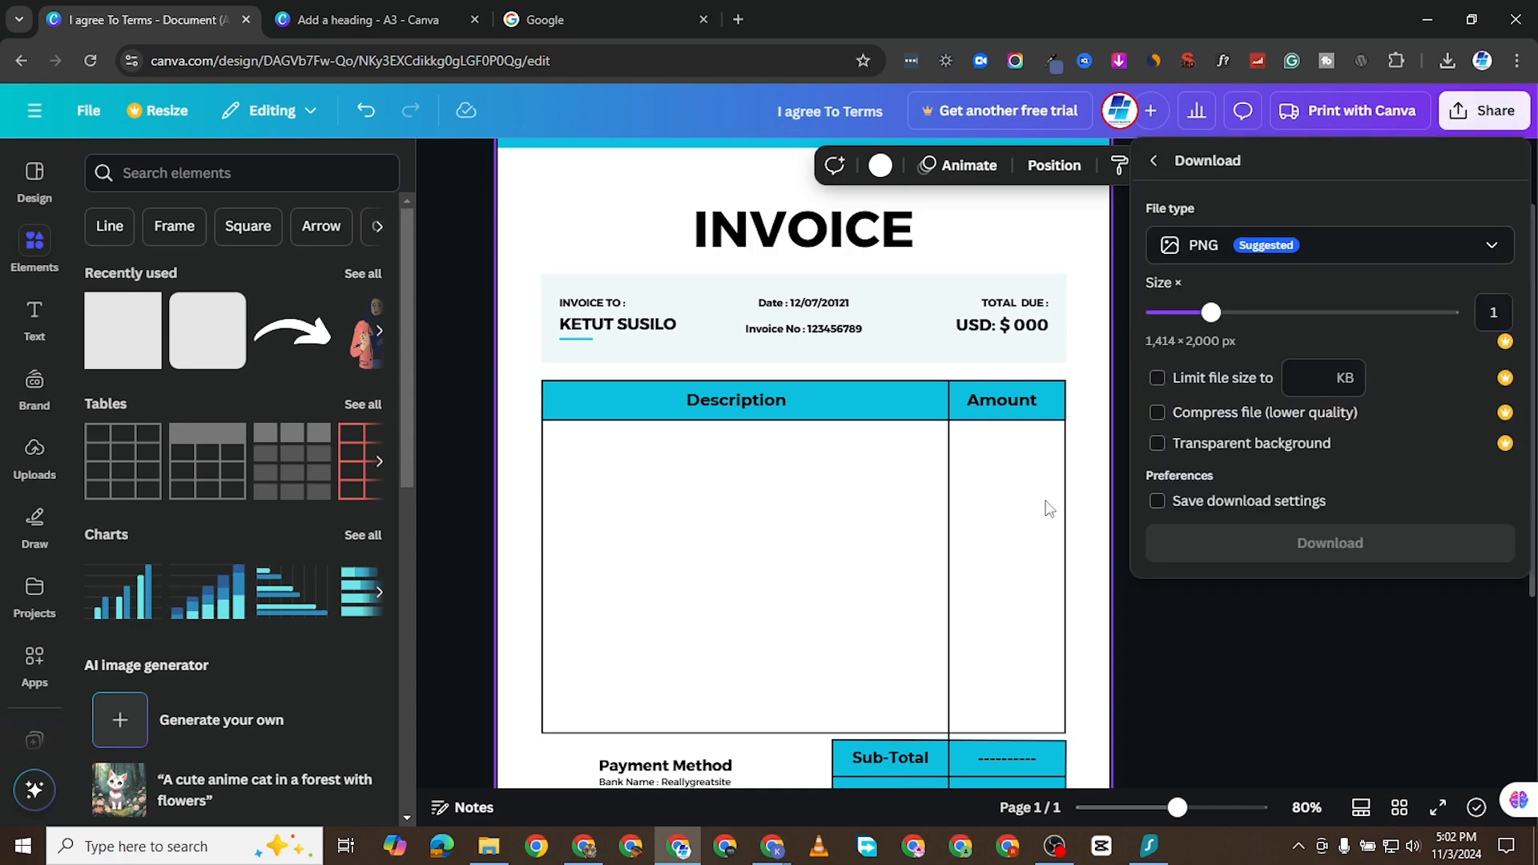
{"action": "left_click", "coordinate": [1284, 253]}
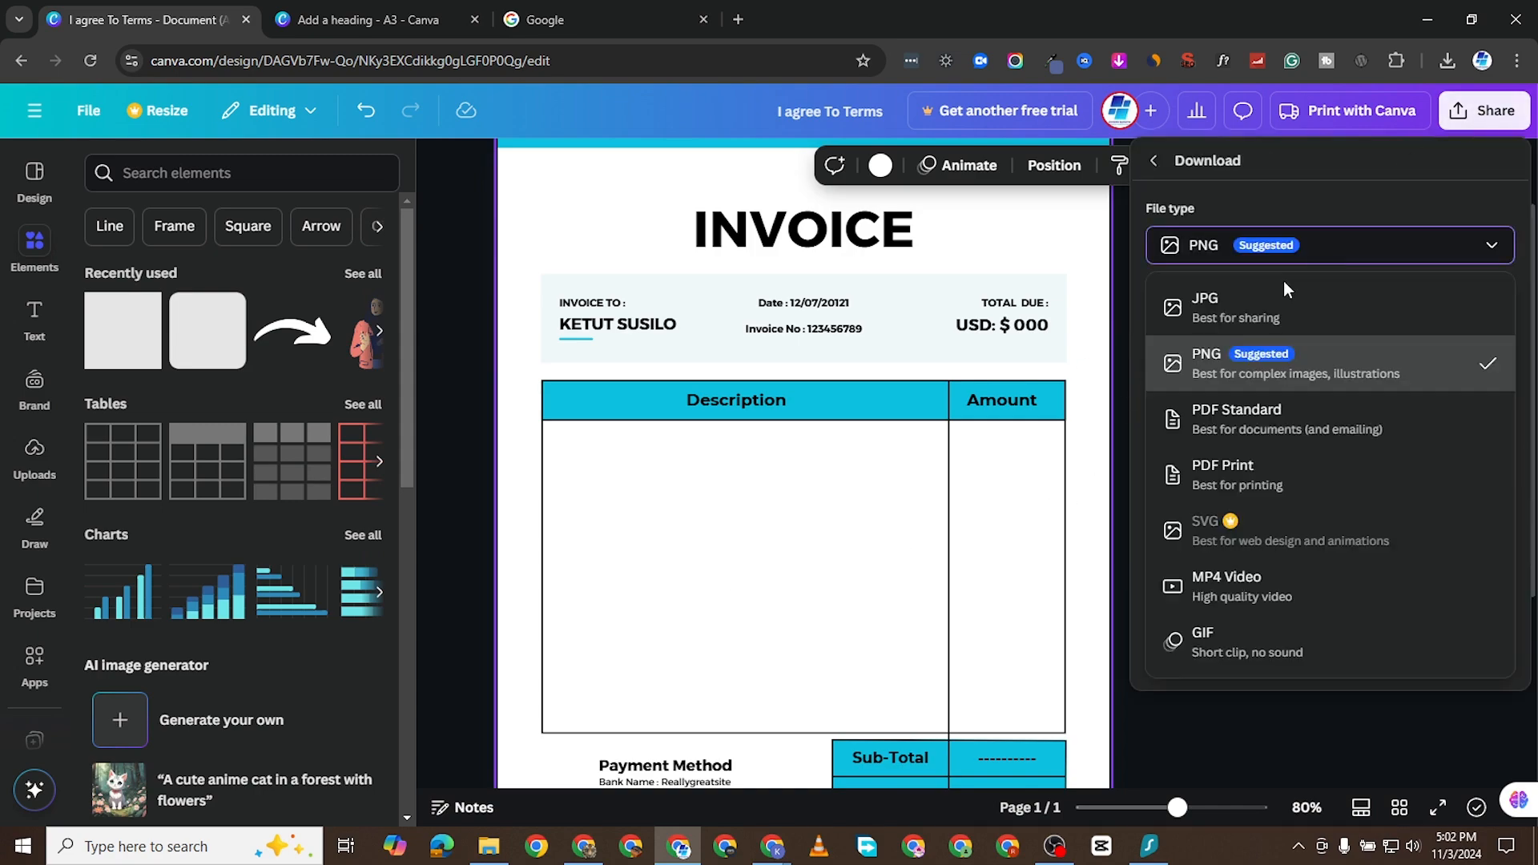
{"action": "left_click", "coordinate": [1247, 421]}
{"action": "left_click", "coordinate": [1301, 410]}
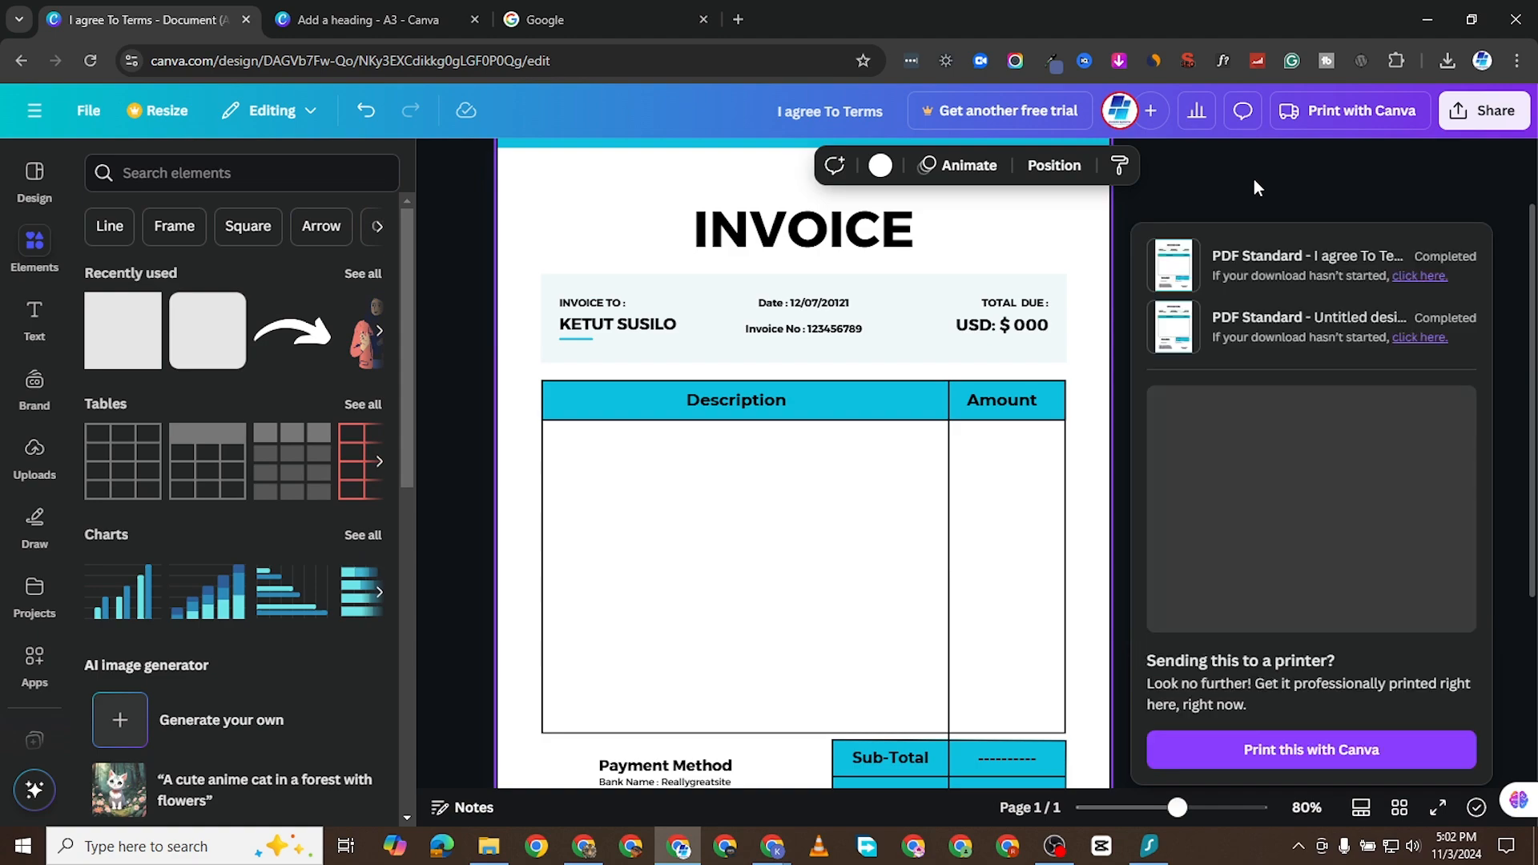
- Check the Downloads folder in File Explorer for the invoice PDF and return to the Chrome window
{"action": "left_click", "coordinate": [489, 846]}
{"action": "left_click", "coordinate": [99, 265]}
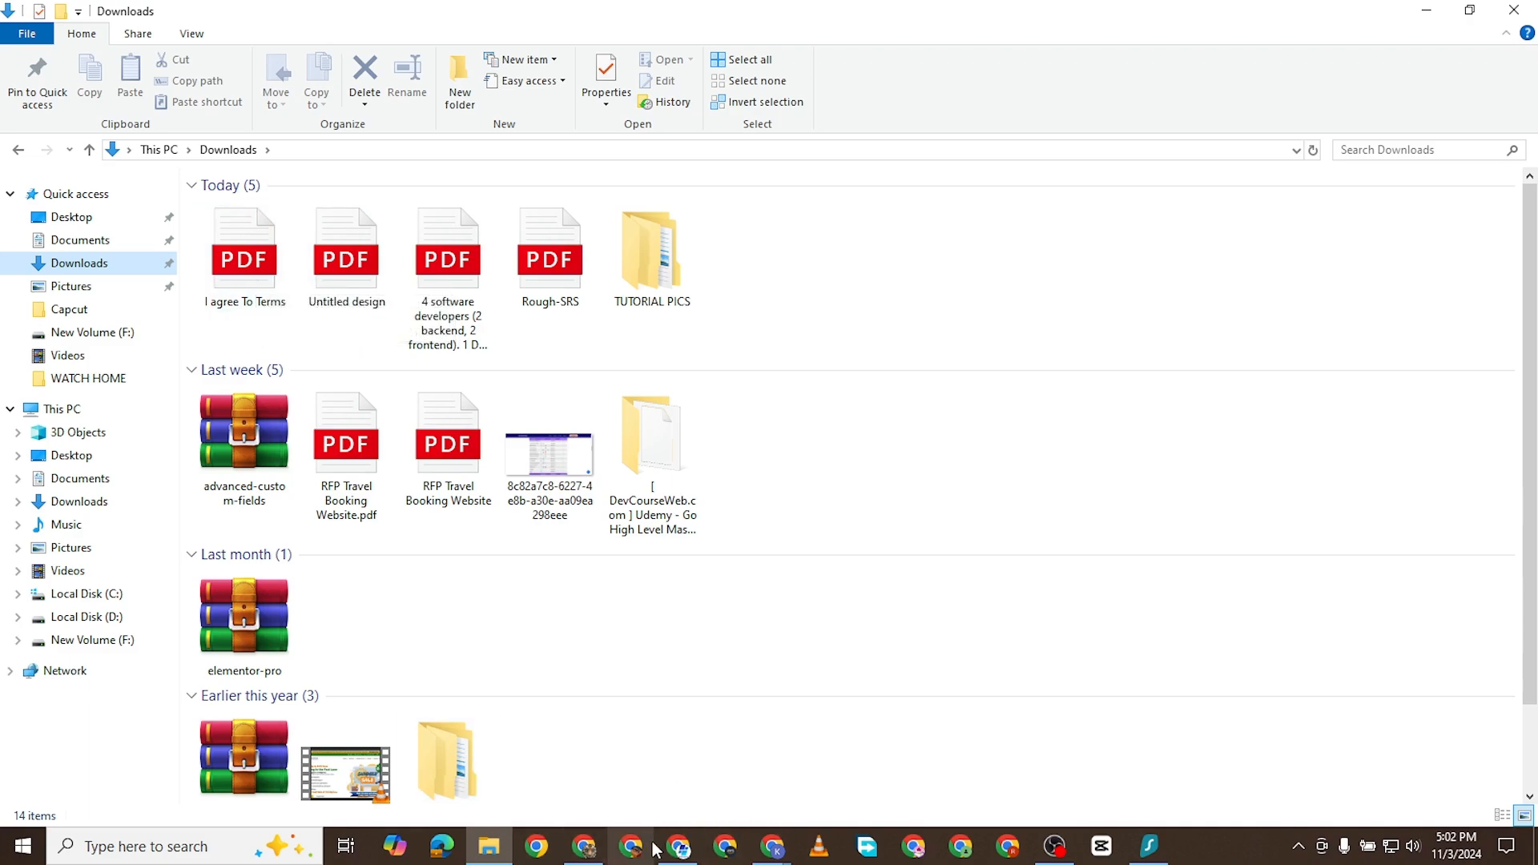
{"action": "left_click", "coordinate": [678, 846]}
- Search Google for "docfly" and open the DocFly free PDF editor site
{"action": "left_click", "coordinate": [609, 23]}
{"action": "left_click", "coordinate": [421, 63]}
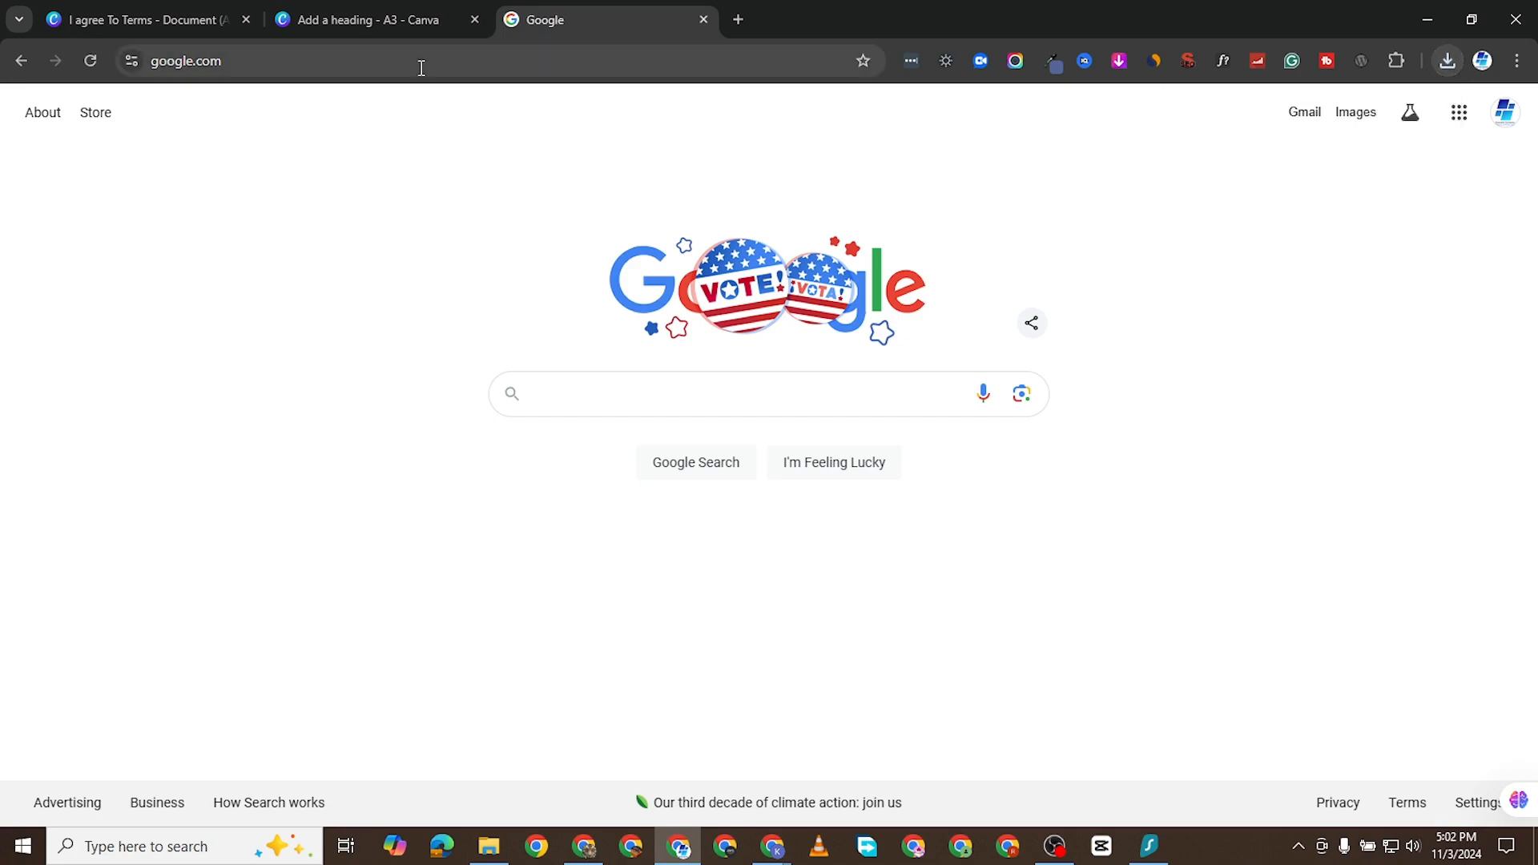
{"action": "left_click", "coordinate": [568, 392]}
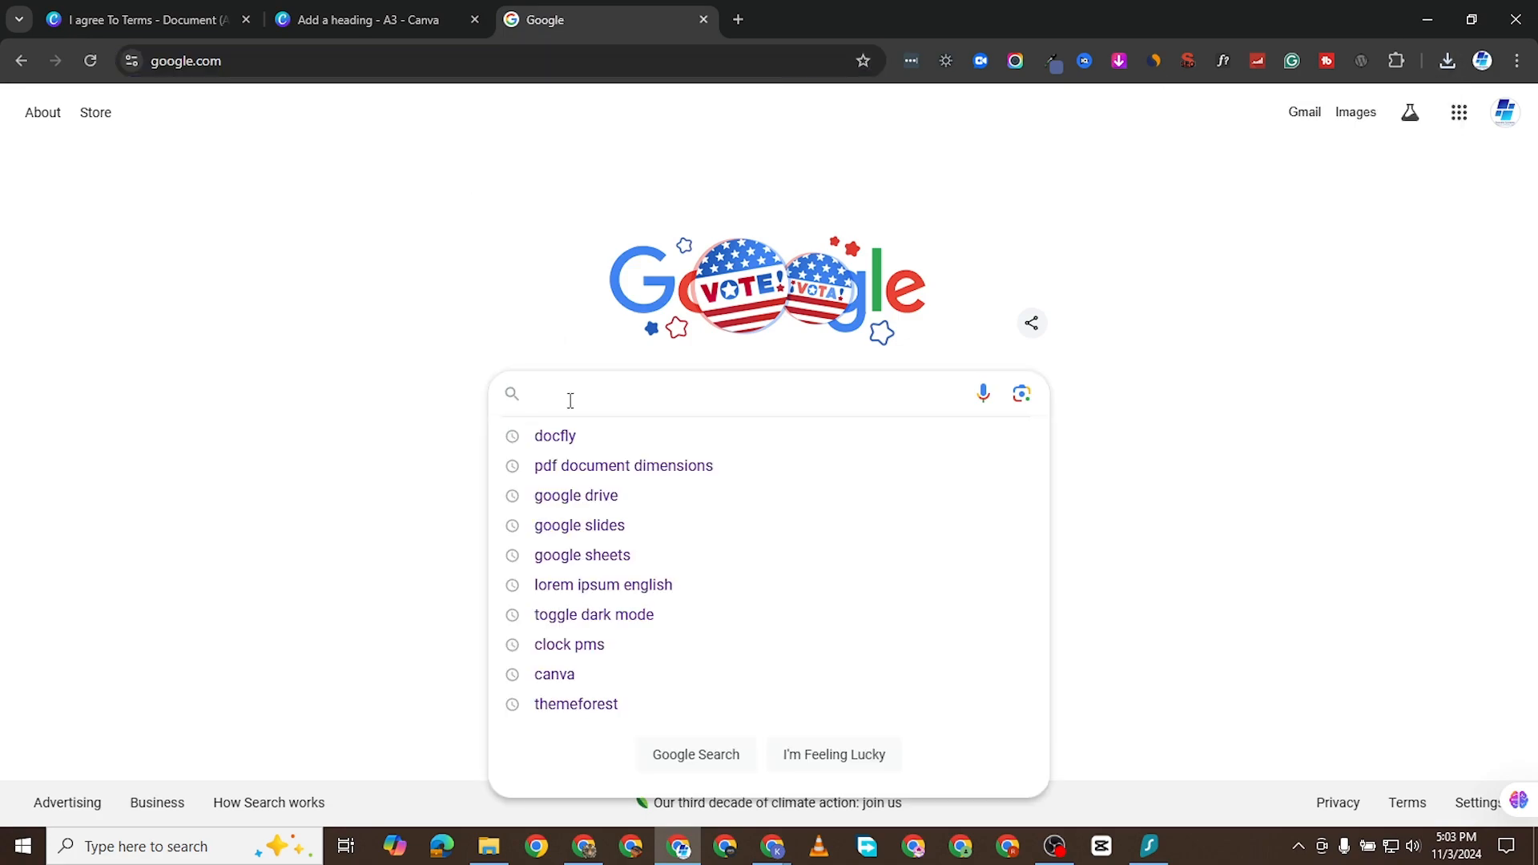
{"action": "type", "text": "docfly"}
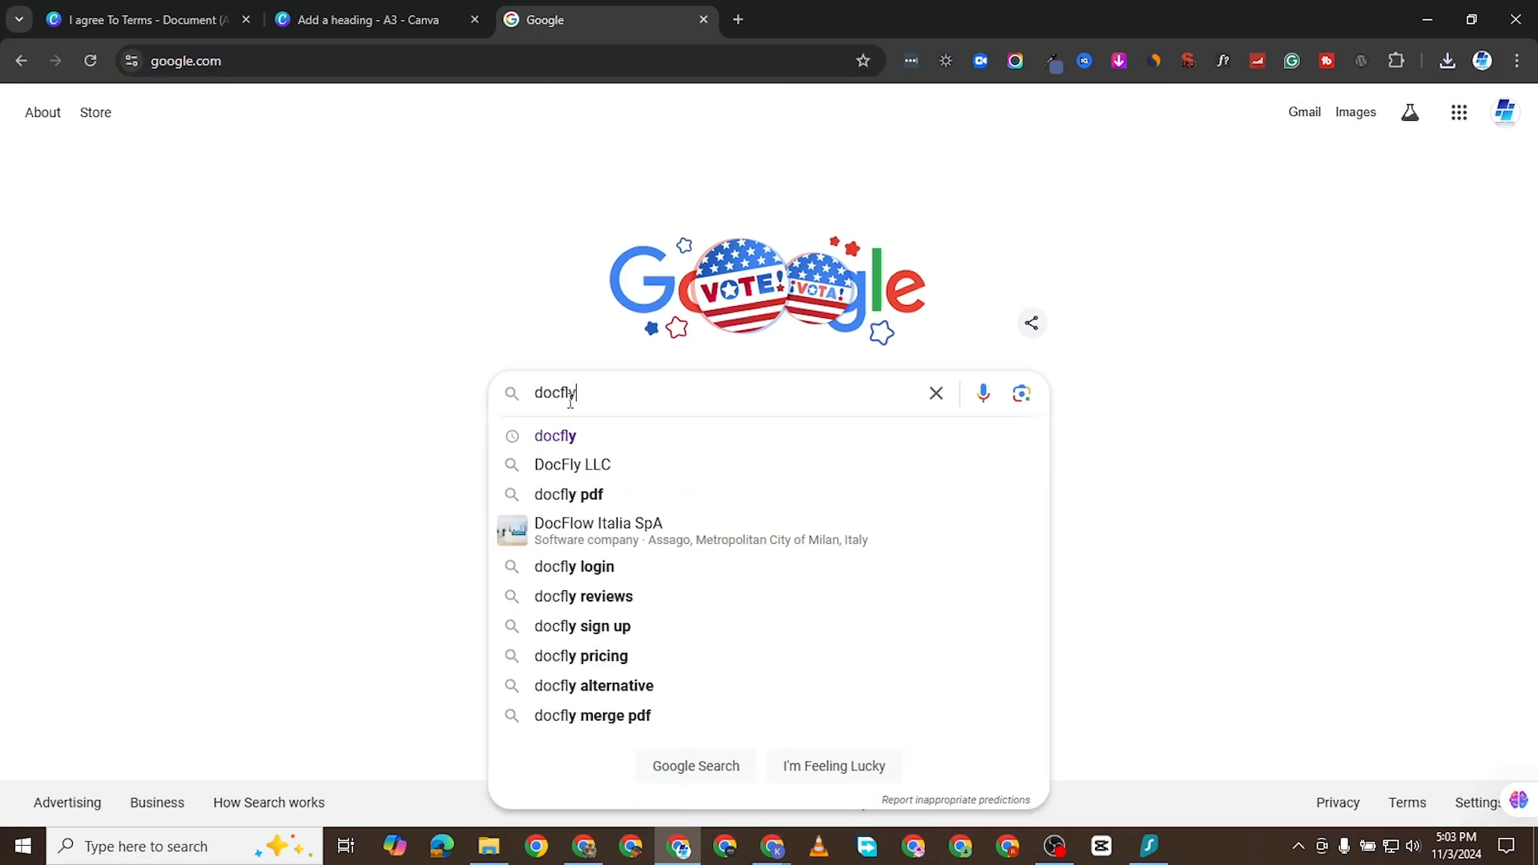
{"action": "left_click", "coordinate": [560, 436]}
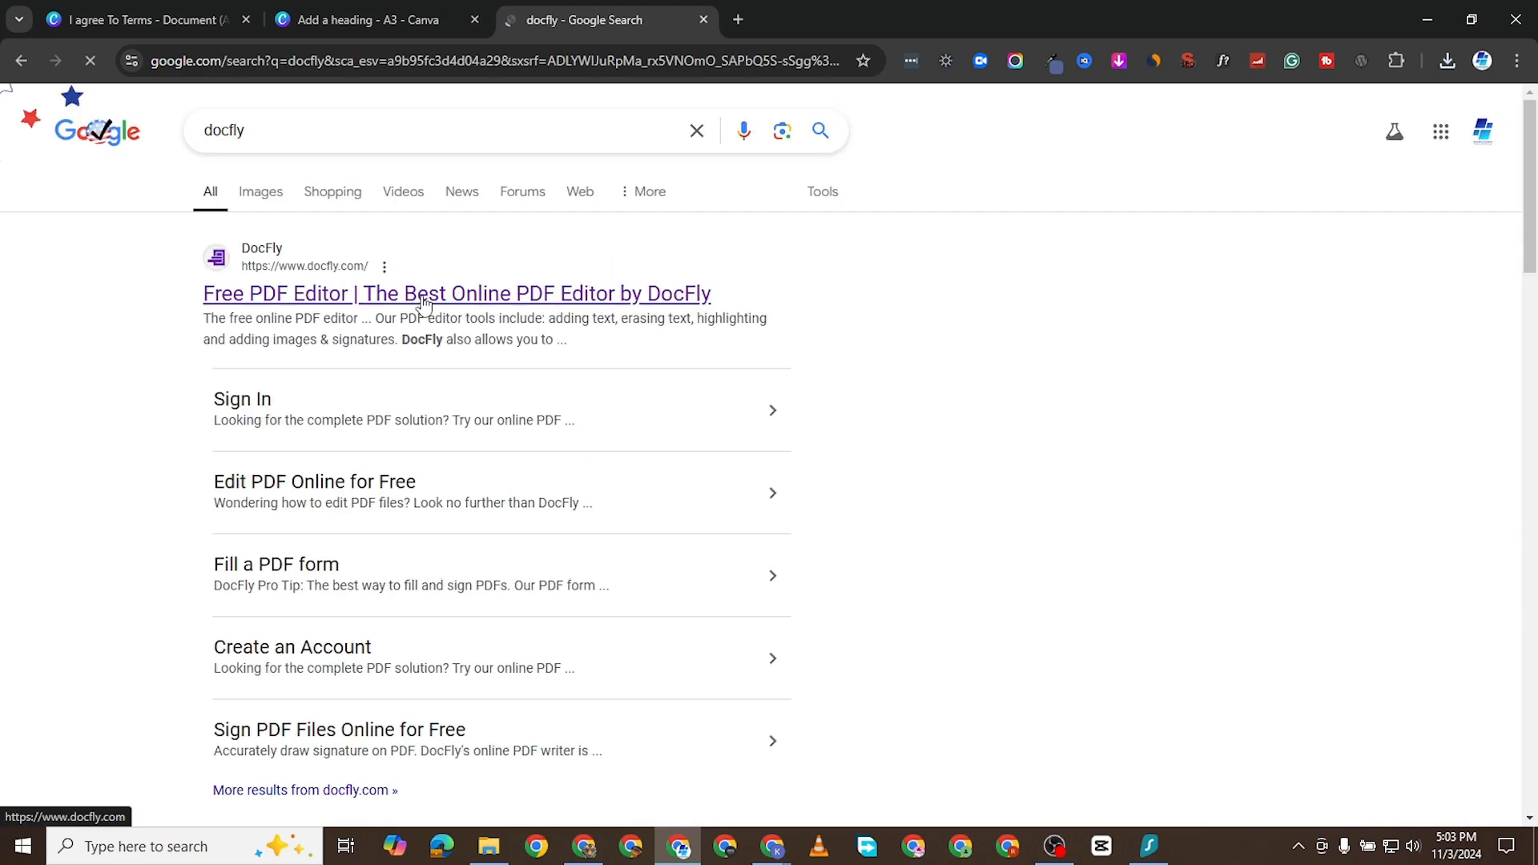
{"action": "left_click", "coordinate": [425, 303]}
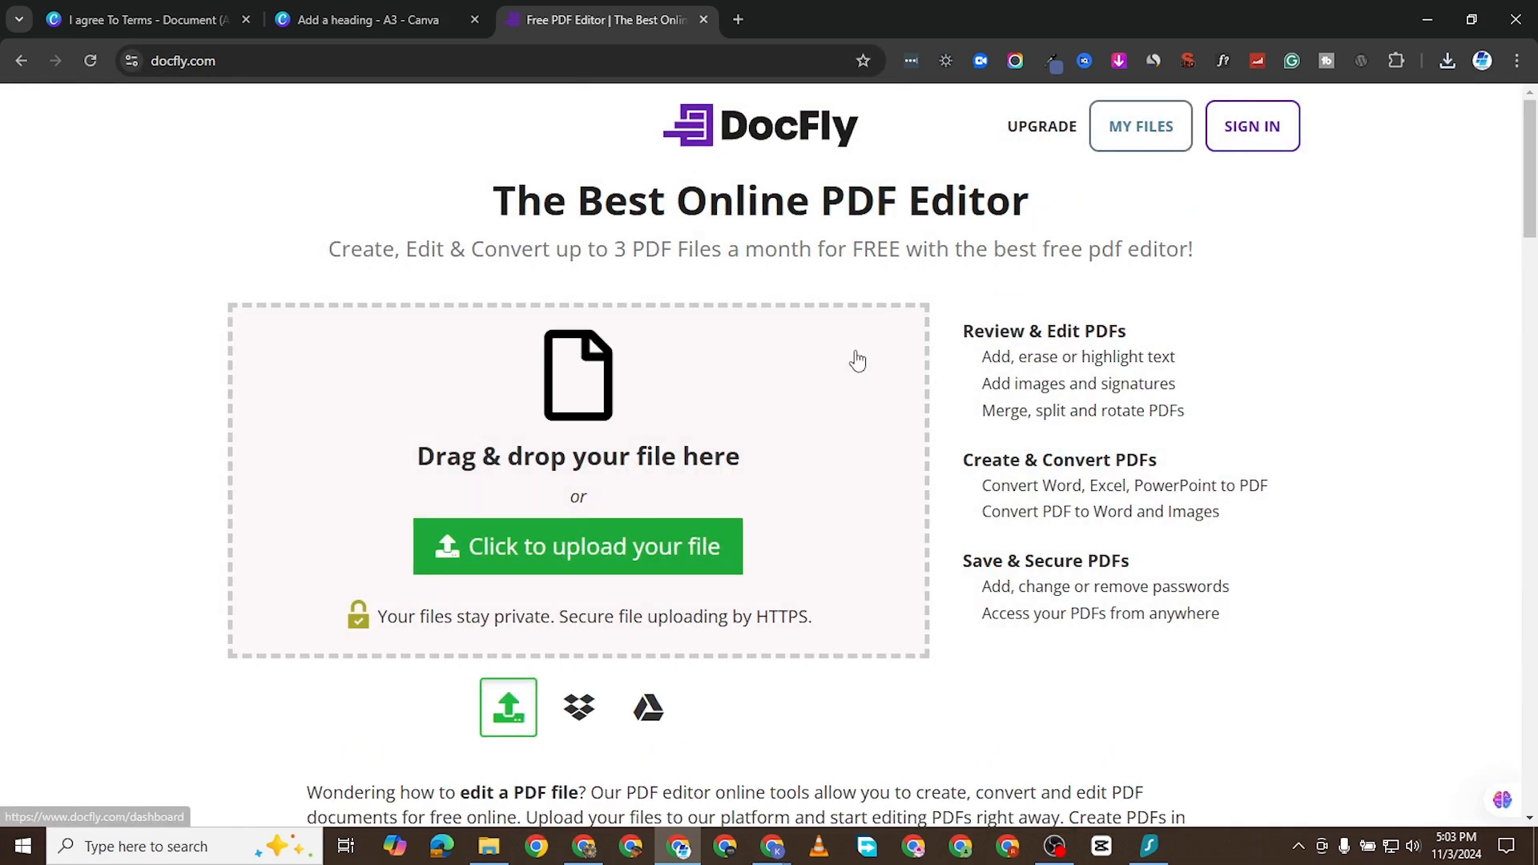
- Upload "I agree To Terms.pdf" from the Downloads folder to DocFly and open it in the PDF editor
{"action": "left_click", "coordinate": [641, 553]}
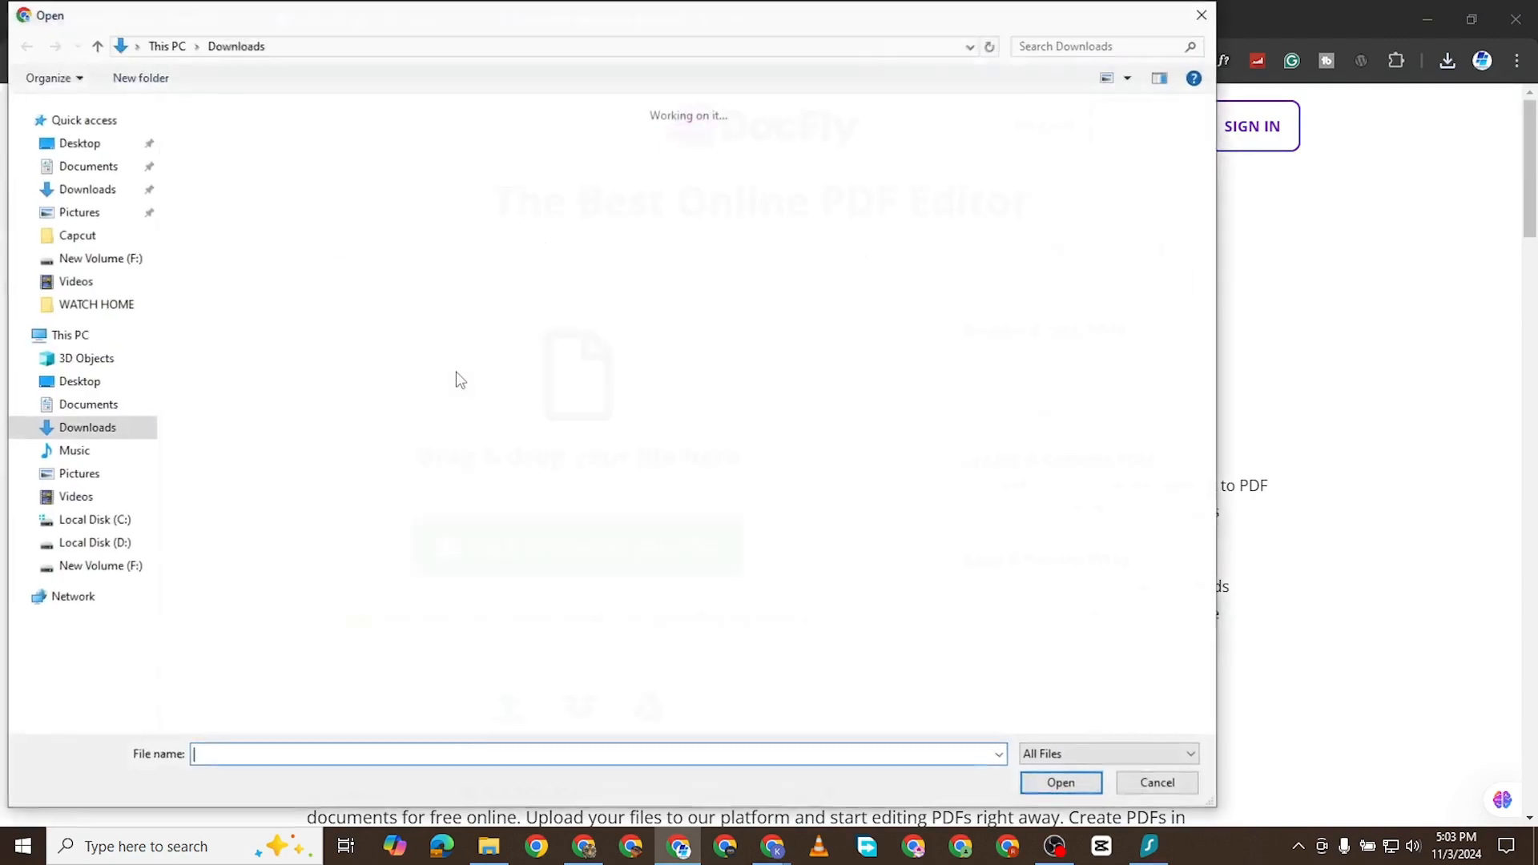
{"action": "double_click", "coordinate": [224, 183]}
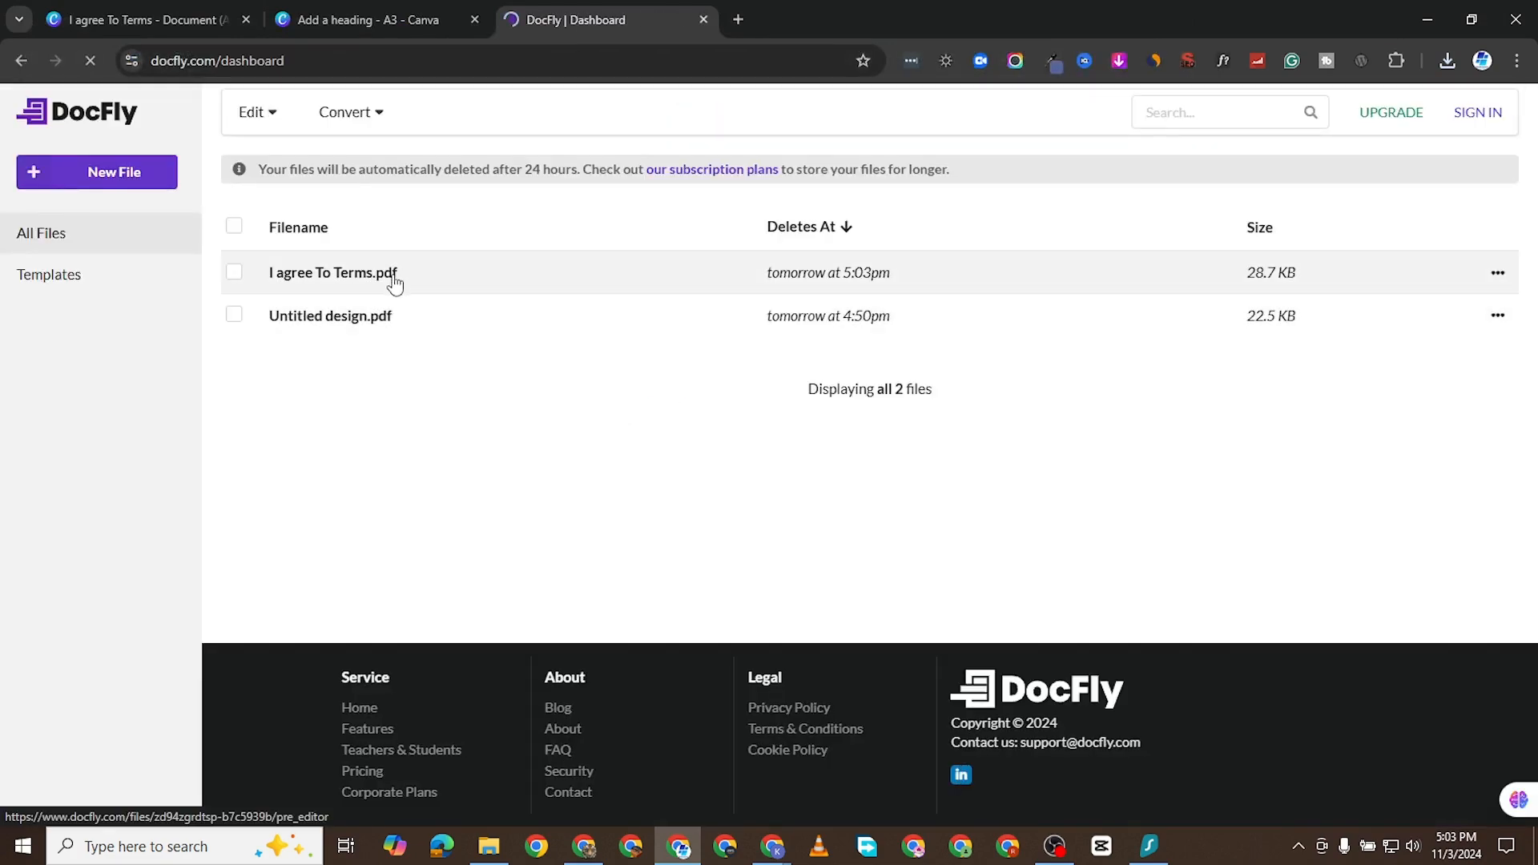
{"action": "left_click", "coordinate": [399, 273]}
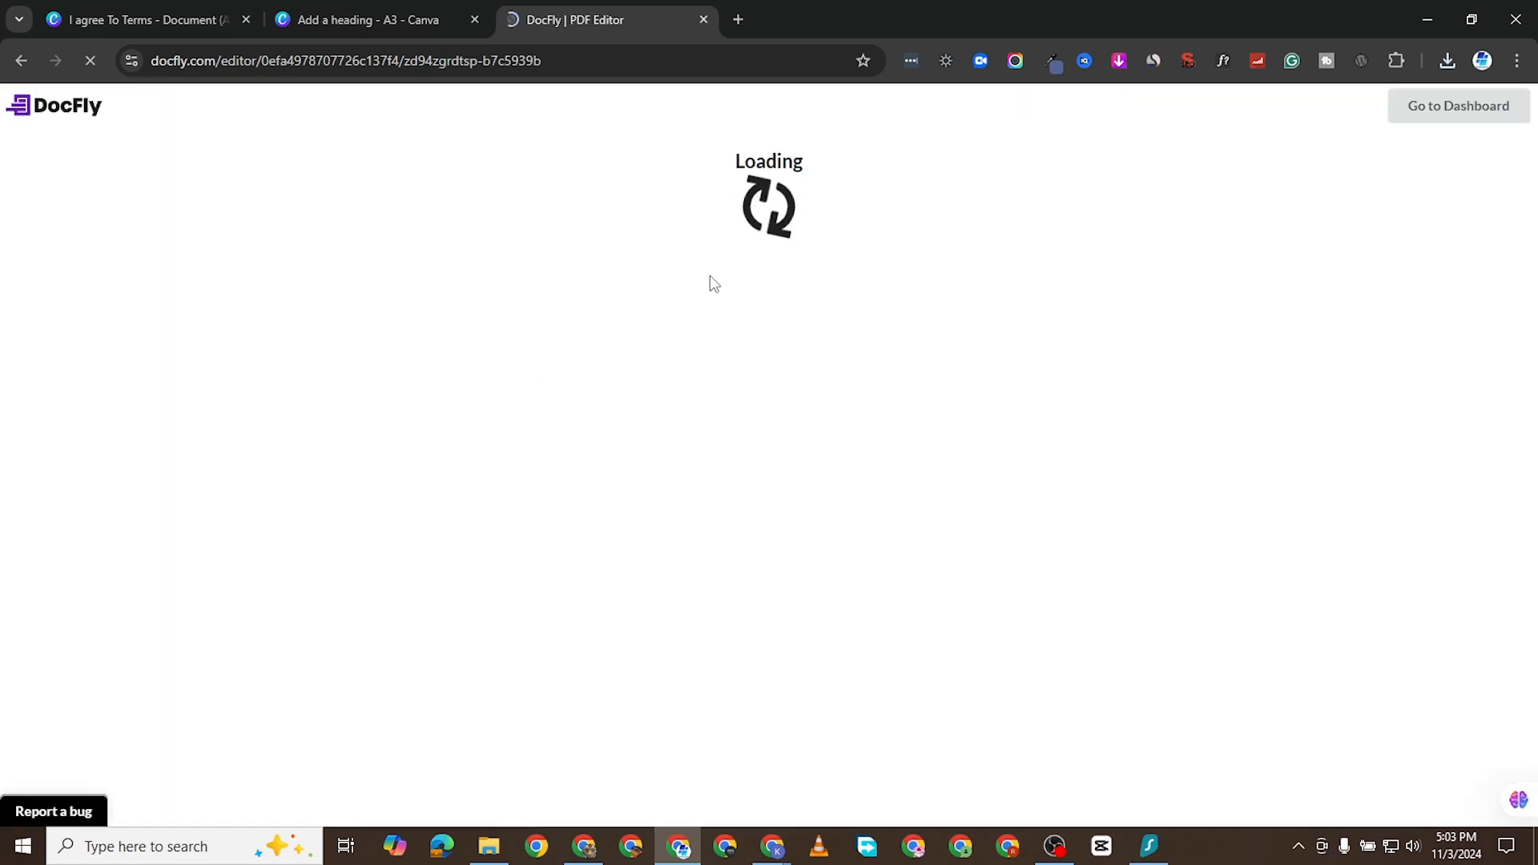
{"action": "scroll", "coordinate": [745, 474], "scroll_direction": "down", "scroll_amount": 3}
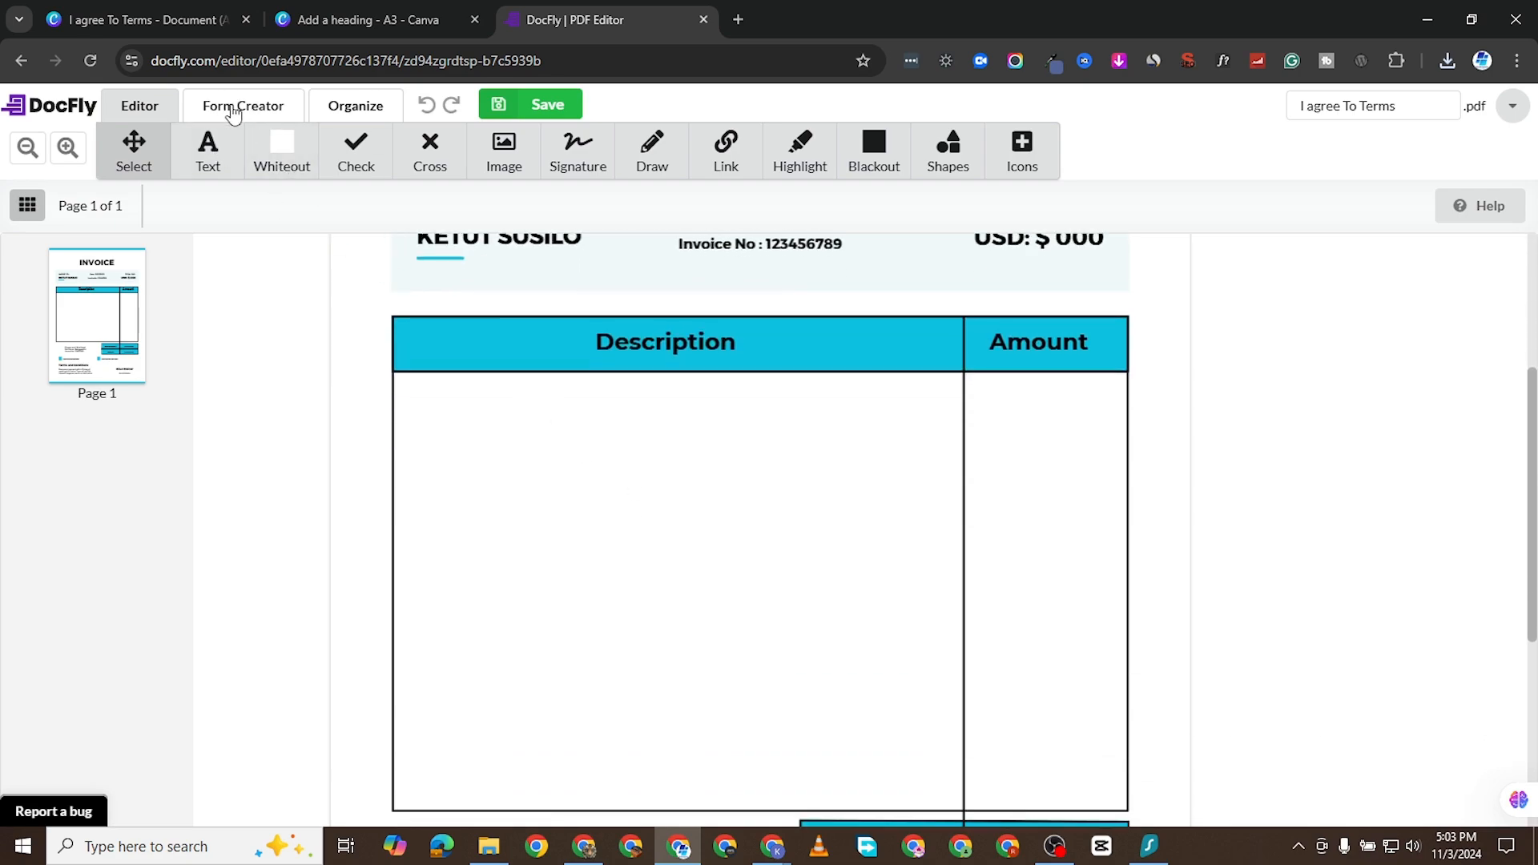
- Switch the invoice to Form Creator mode and look over the page for places that need fillable fields
{"action": "left_click", "coordinate": [233, 112]}
{"action": "scroll", "coordinate": [721, 326], "scroll_direction": "up", "scroll_amount": 3}
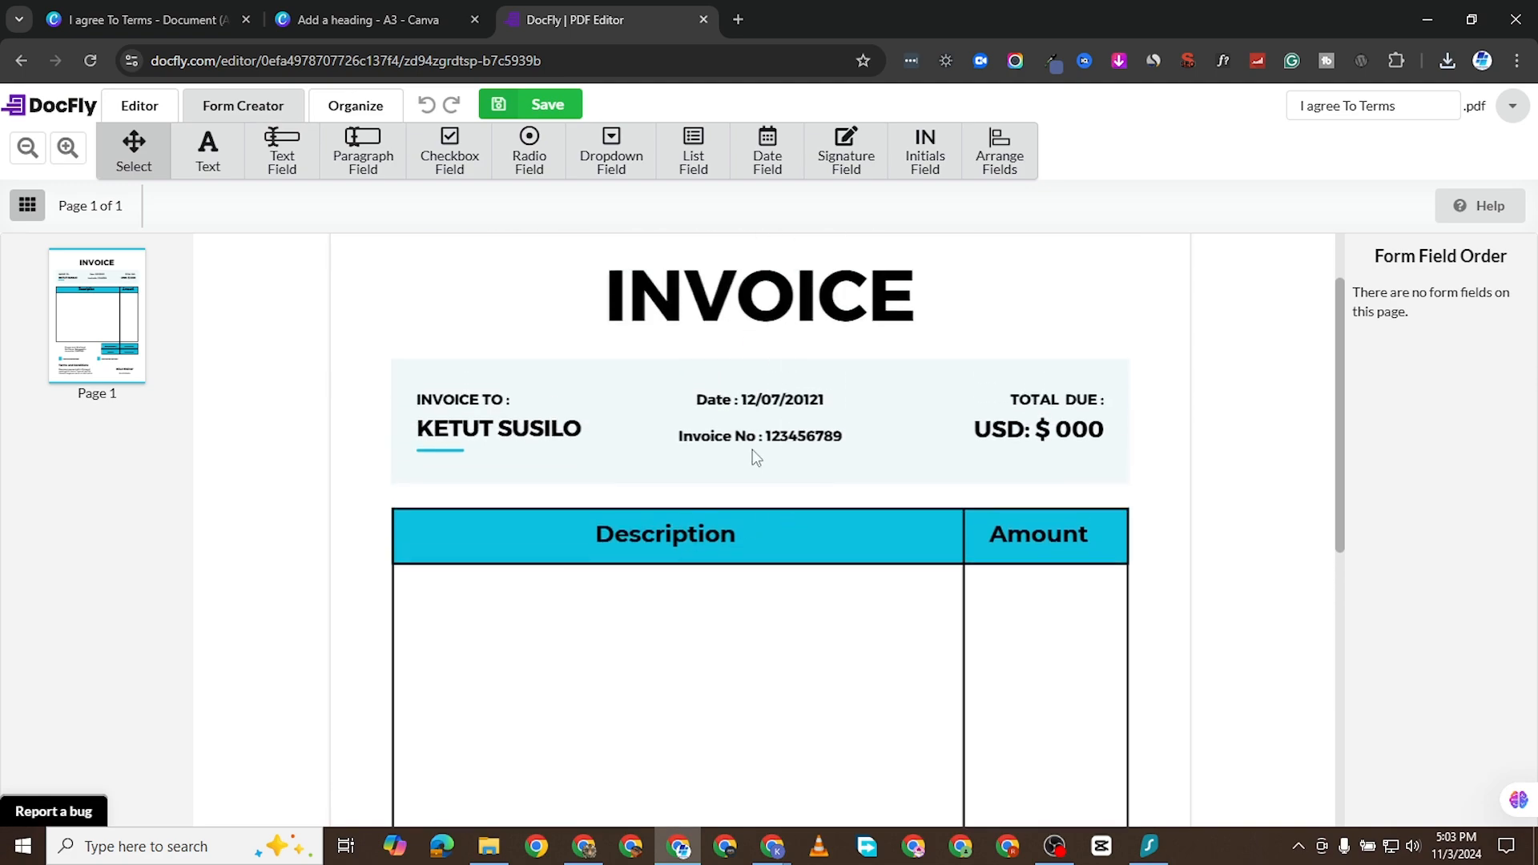
{"action": "scroll", "coordinate": [645, 618], "scroll_direction": "down", "scroll_amount": 1}
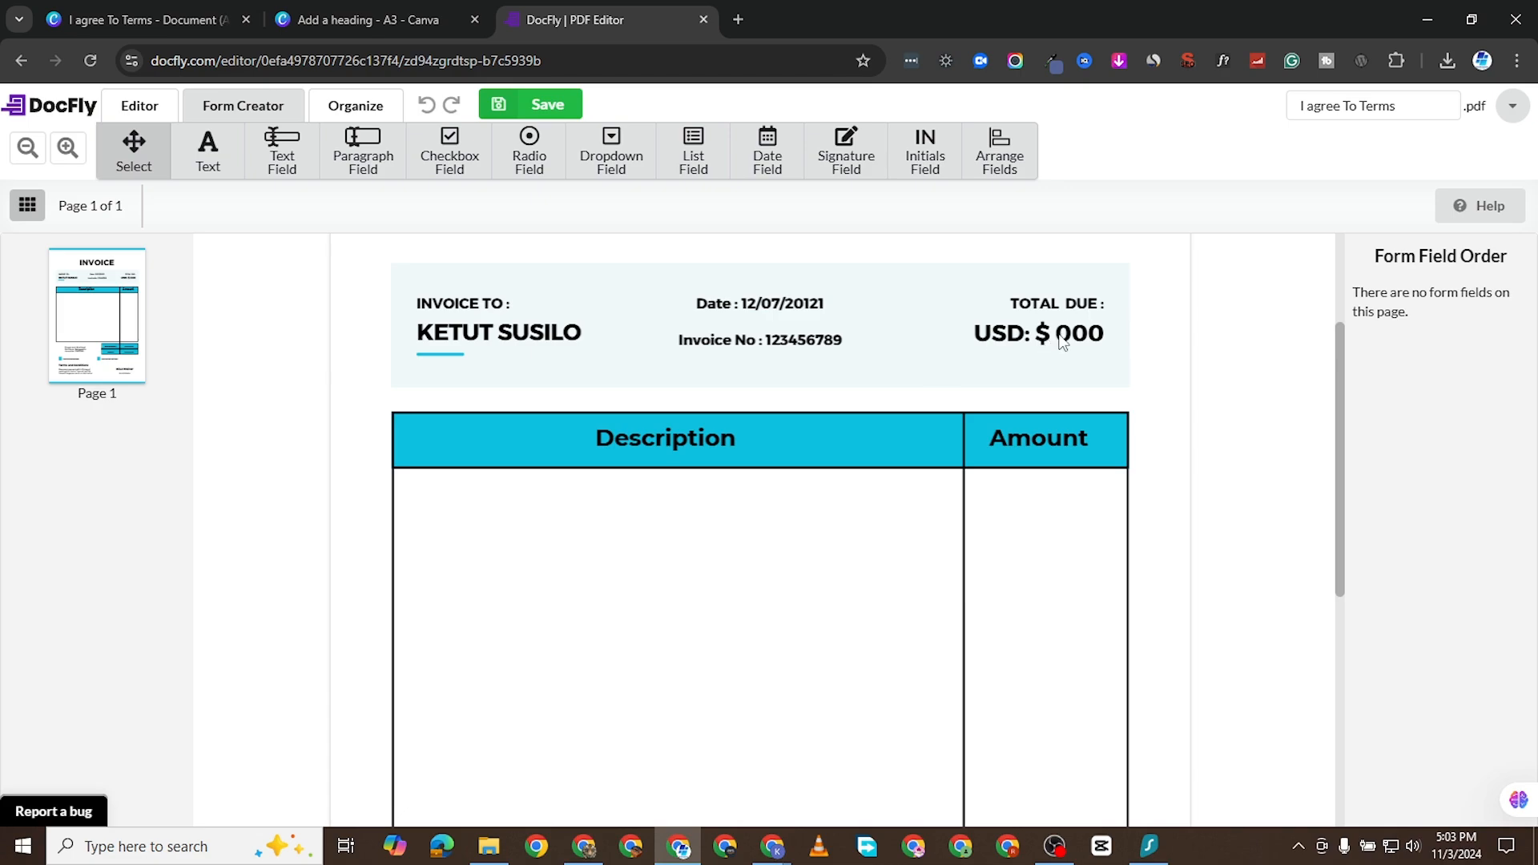
{"action": "scroll", "coordinate": [641, 525], "scroll_direction": "down", "scroll_amount": 2}
{"action": "scroll", "coordinate": [601, 496], "scroll_direction": "up", "scroll_amount": 1}
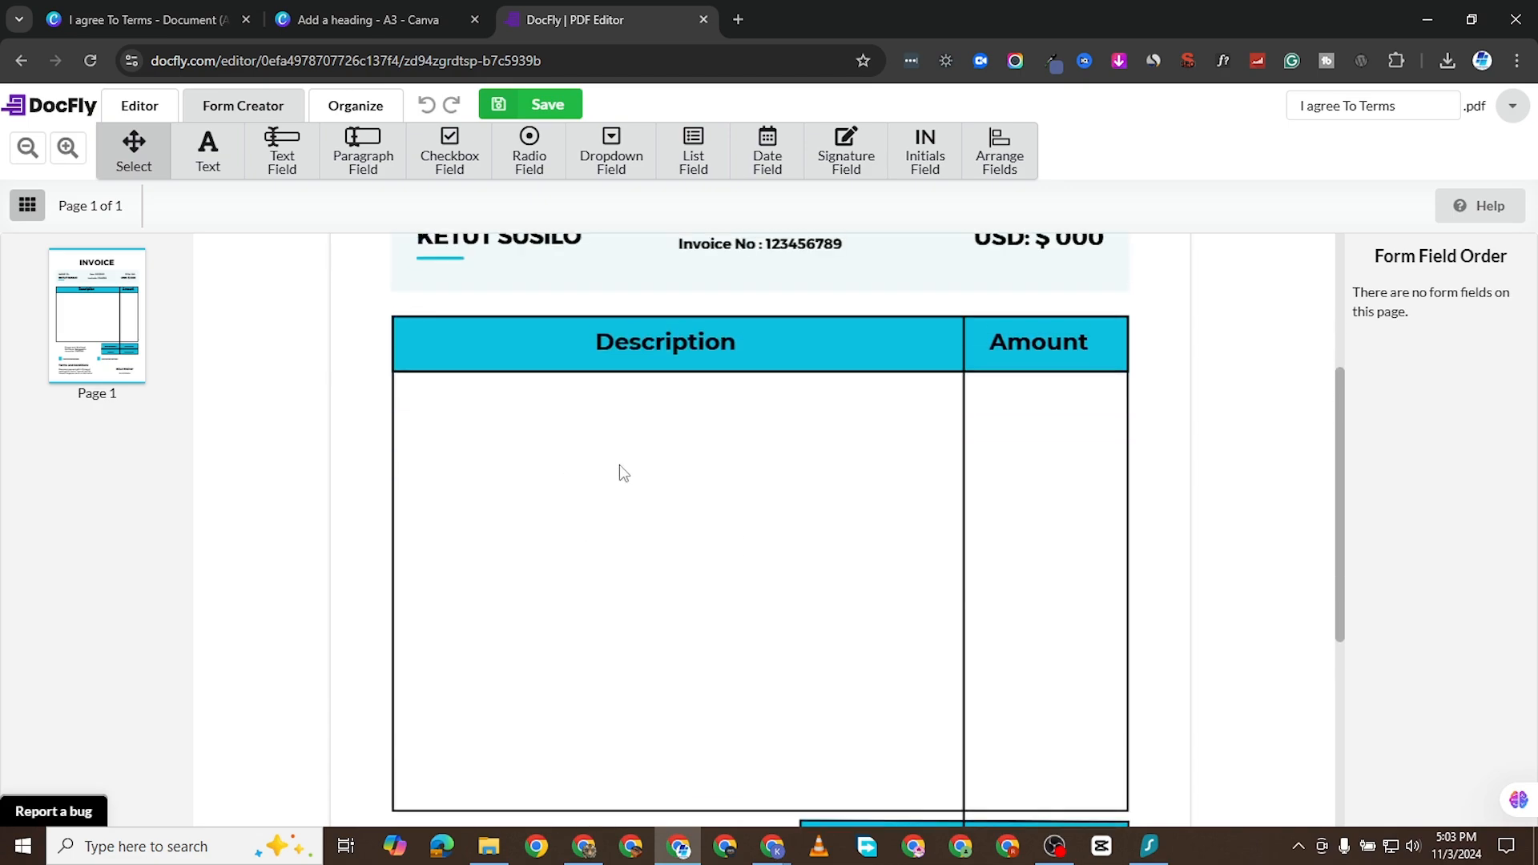
{"action": "scroll", "coordinate": [704, 489], "scroll_direction": "down", "scroll_amount": 3}
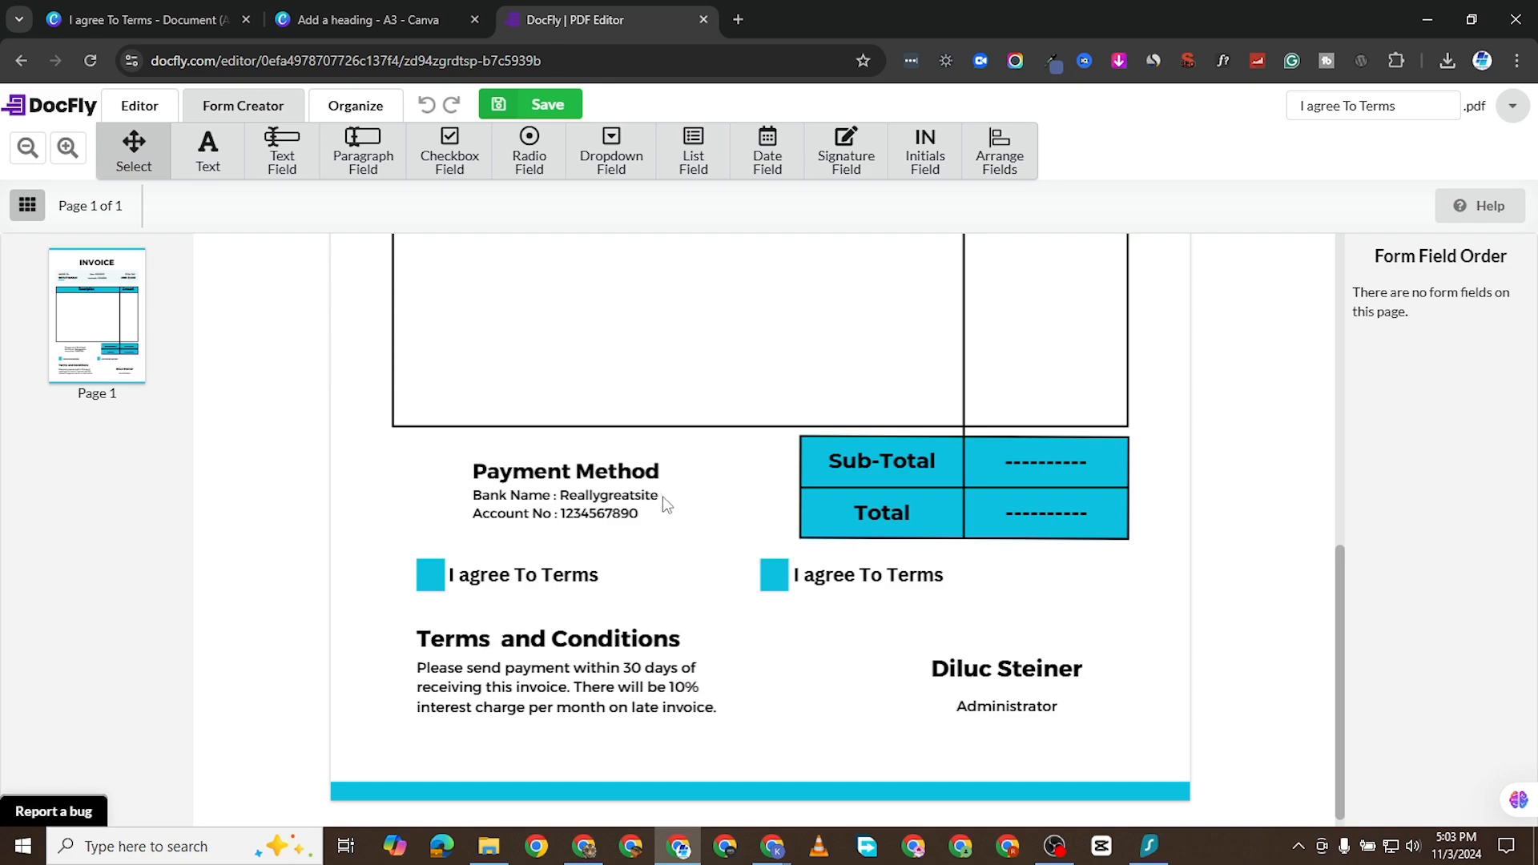
{"action": "scroll", "coordinate": [728, 532], "scroll_direction": "up", "scroll_amount": 1}
{"action": "scroll", "coordinate": [748, 503], "scroll_direction": "down", "scroll_amount": 1}
{"action": "scroll", "coordinate": [961, 647], "scroll_direction": "down", "scroll_amount": 1}
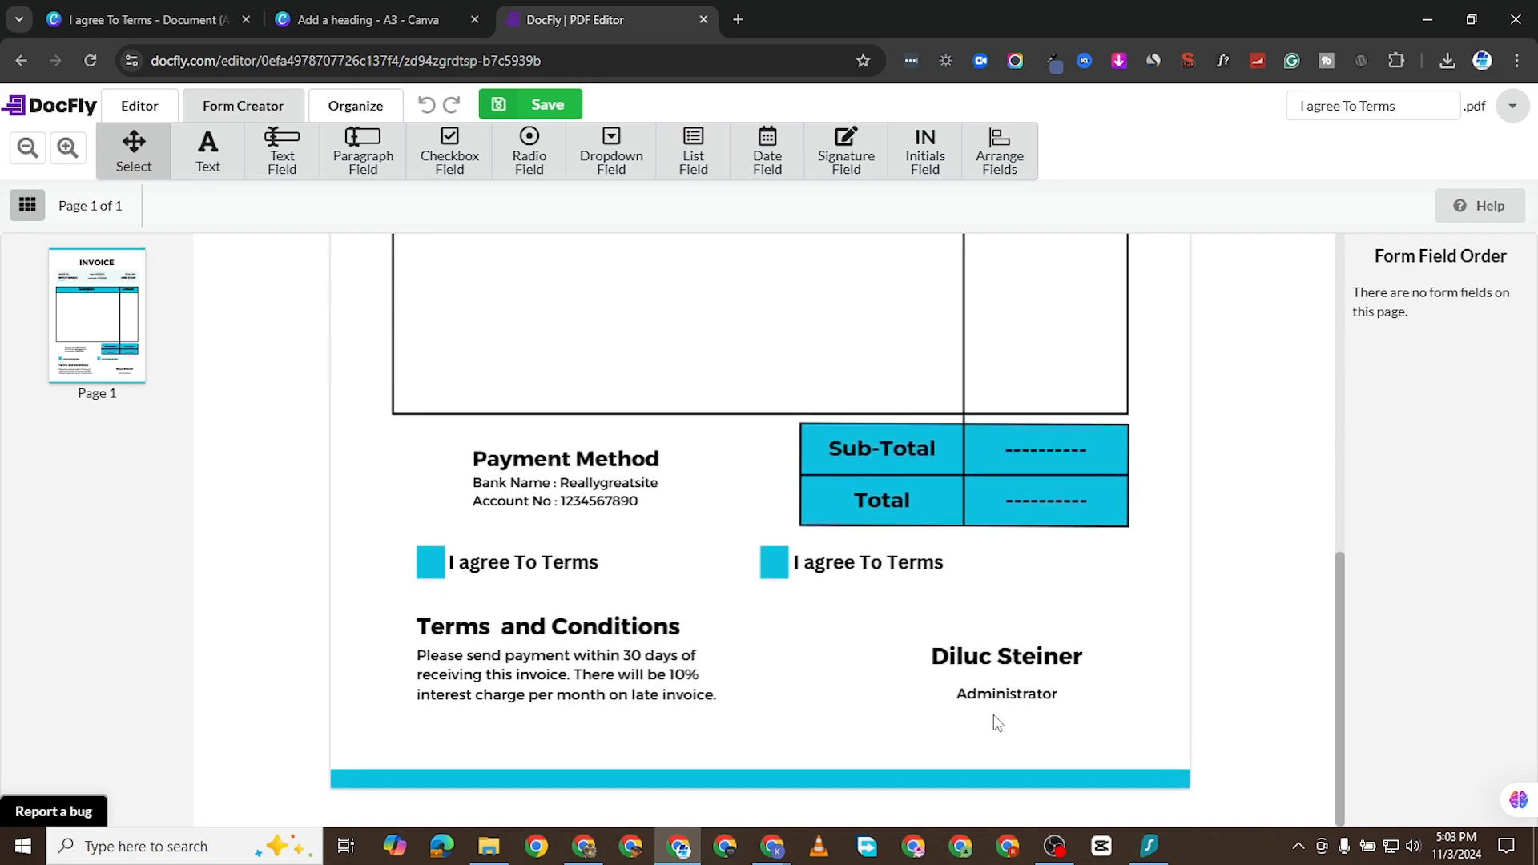
- Add a text field directly below the "Administrator" label and widen it slightly
{"action": "left_click", "coordinate": [293, 148]}
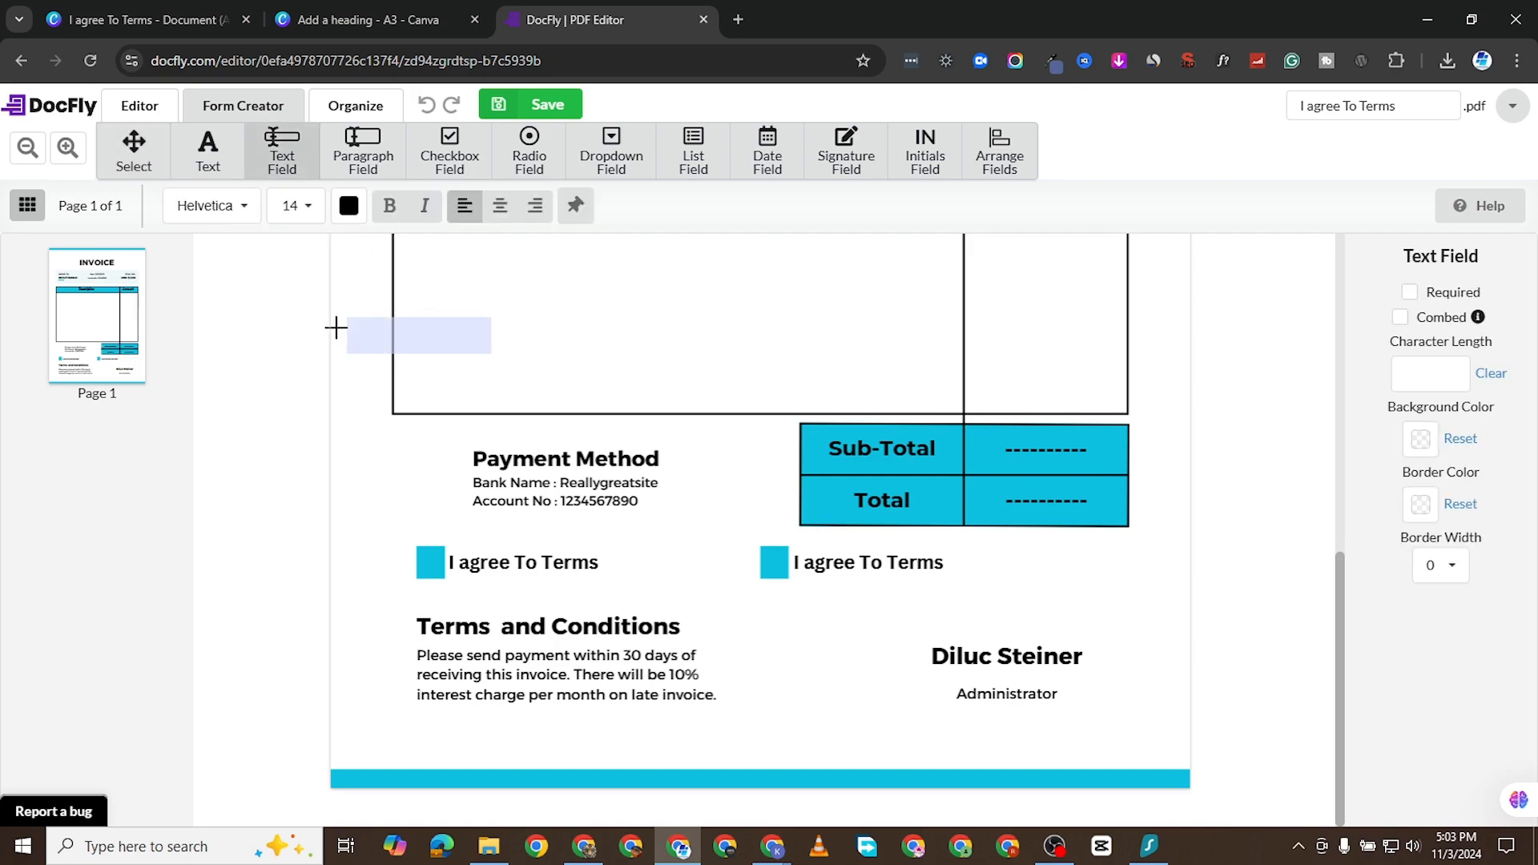
{"action": "left_click", "coordinate": [930, 706]}
{"action": "left_click_drag", "start_coordinate": [1078, 724], "coordinate": [1105, 721]}
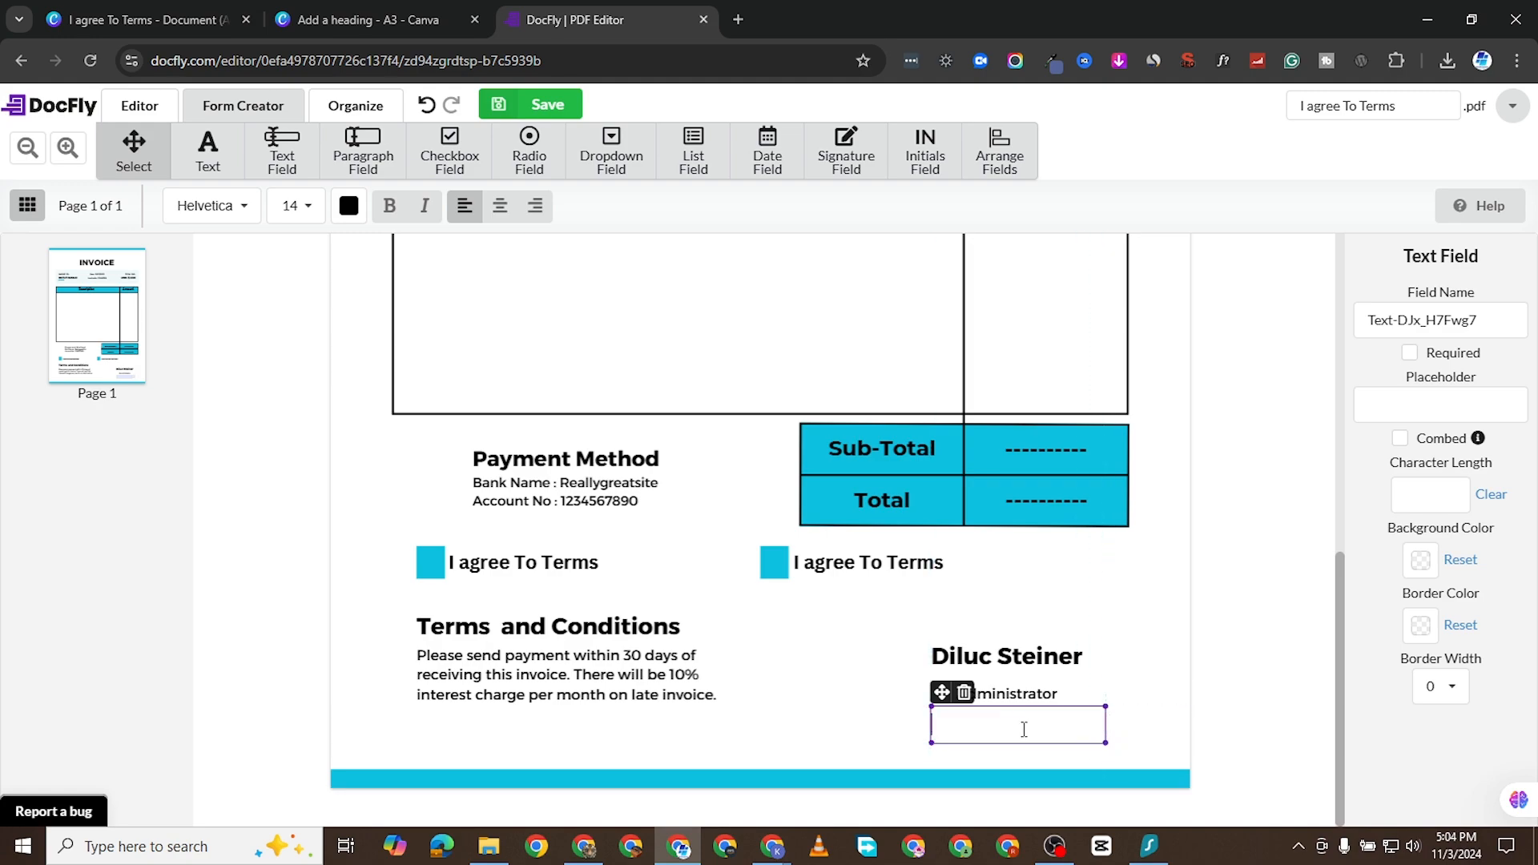
- Test the text field below "Administrator" by entering random sample characters and erasing them
{"action": "type", "text": "hjfjdkidm"}
{"action": "key", "text": "BackSpace"}
{"action": "key", "text": "BackSpace"}
{"action": "key", "text": "BackSpace"}
{"action": "key", "text": "BackSpace"}
{"action": "key", "text": "BackSpace"}
{"action": "key", "text": "BackSpace"}
{"action": "key", "text": "BackSpace"}
- Add a text field in the first row beneath the Description header and stretch it across the full column width
{"action": "scroll", "coordinate": [767, 385], "scroll_direction": "up", "scroll_amount": 6}
{"action": "scroll", "coordinate": [563, 427], "scroll_direction": "down", "scroll_amount": 1}
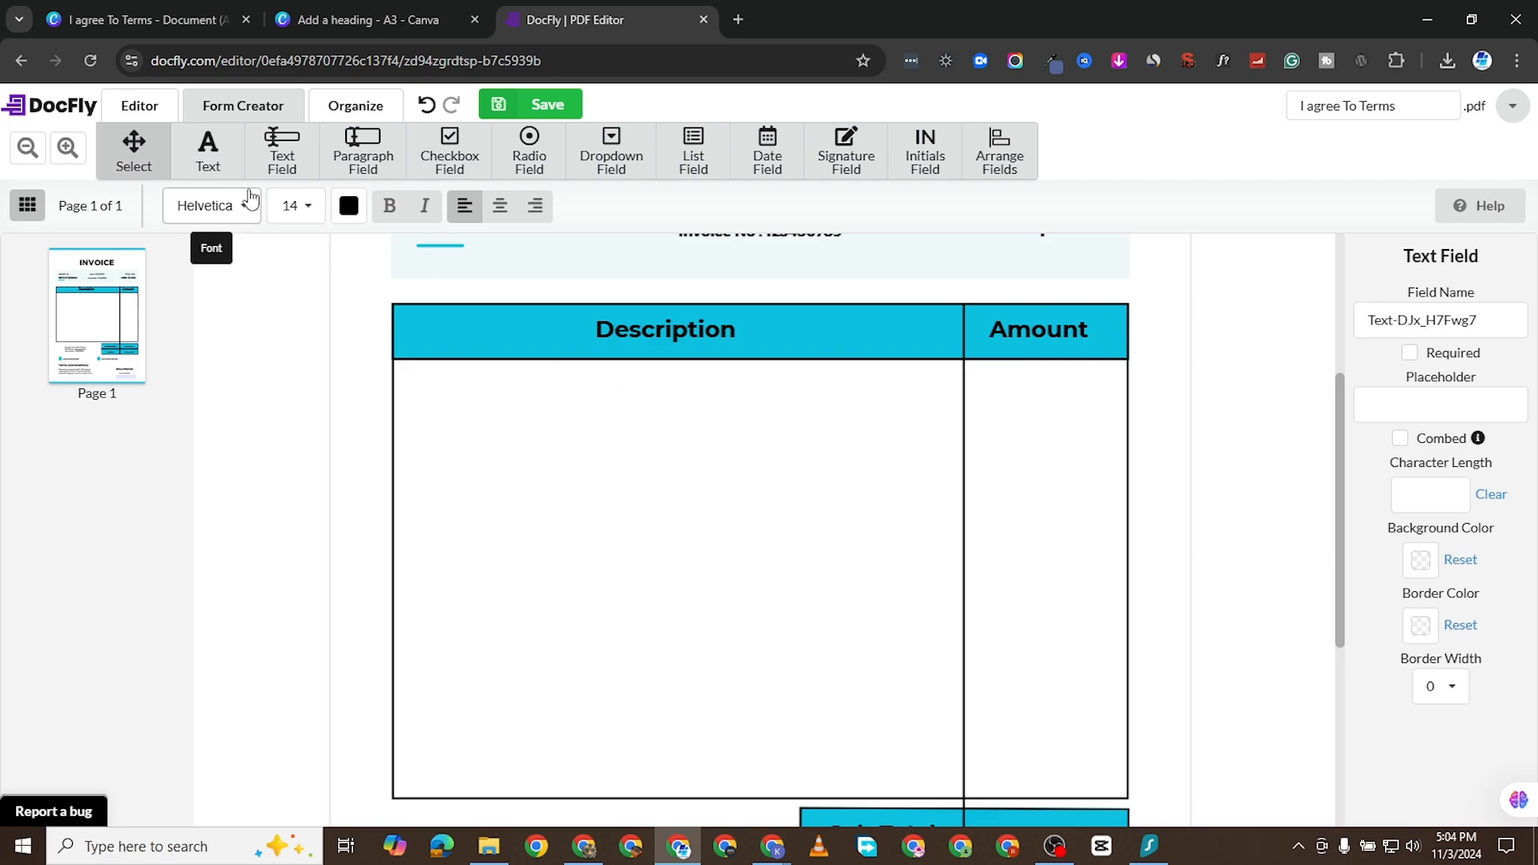
{"action": "left_click", "coordinate": [281, 144]}
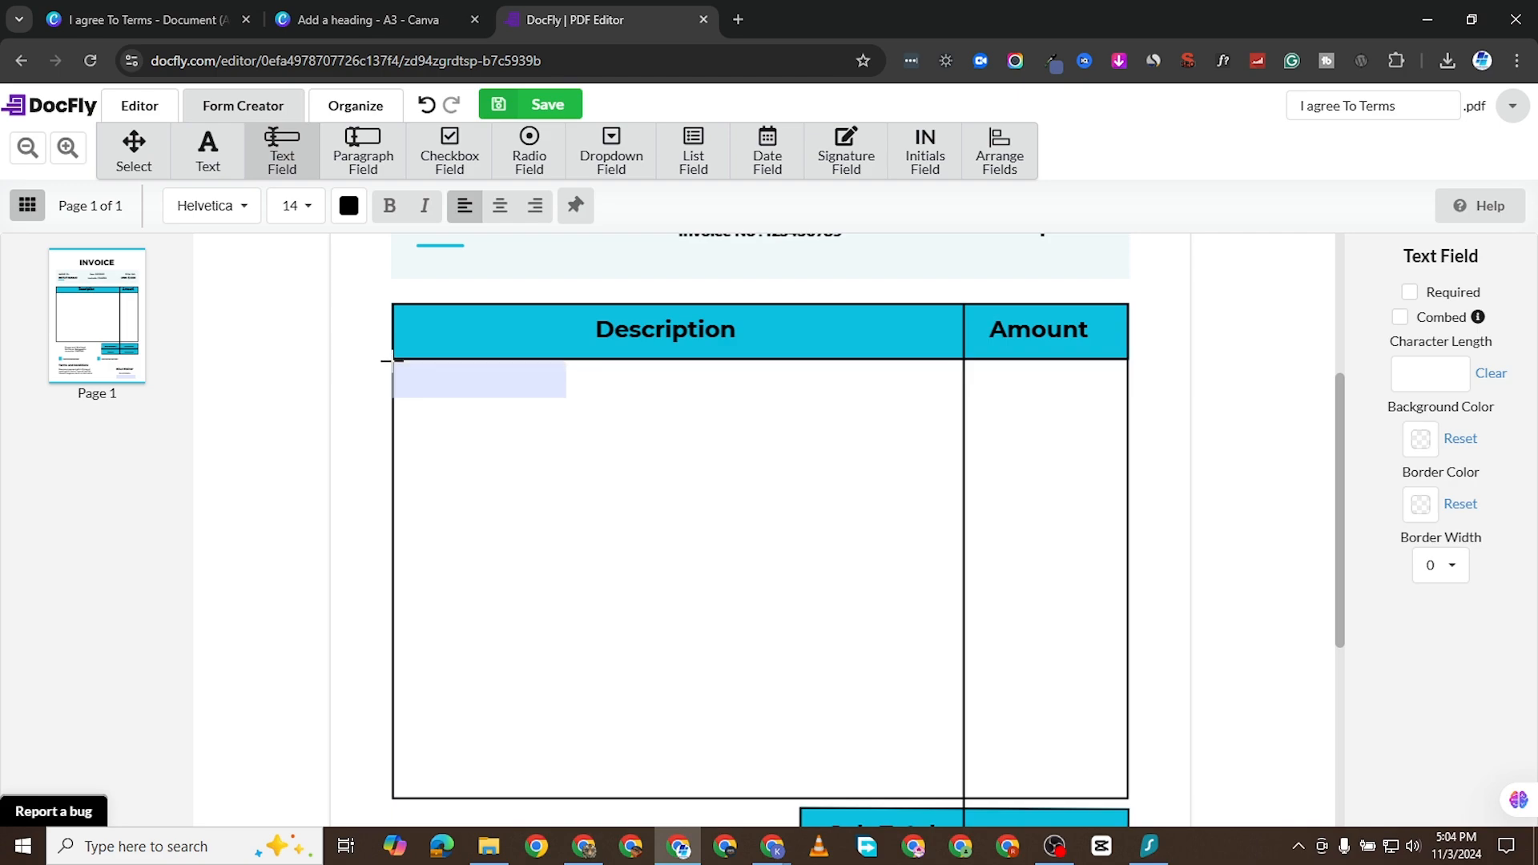
{"action": "left_click", "coordinate": [392, 361]}
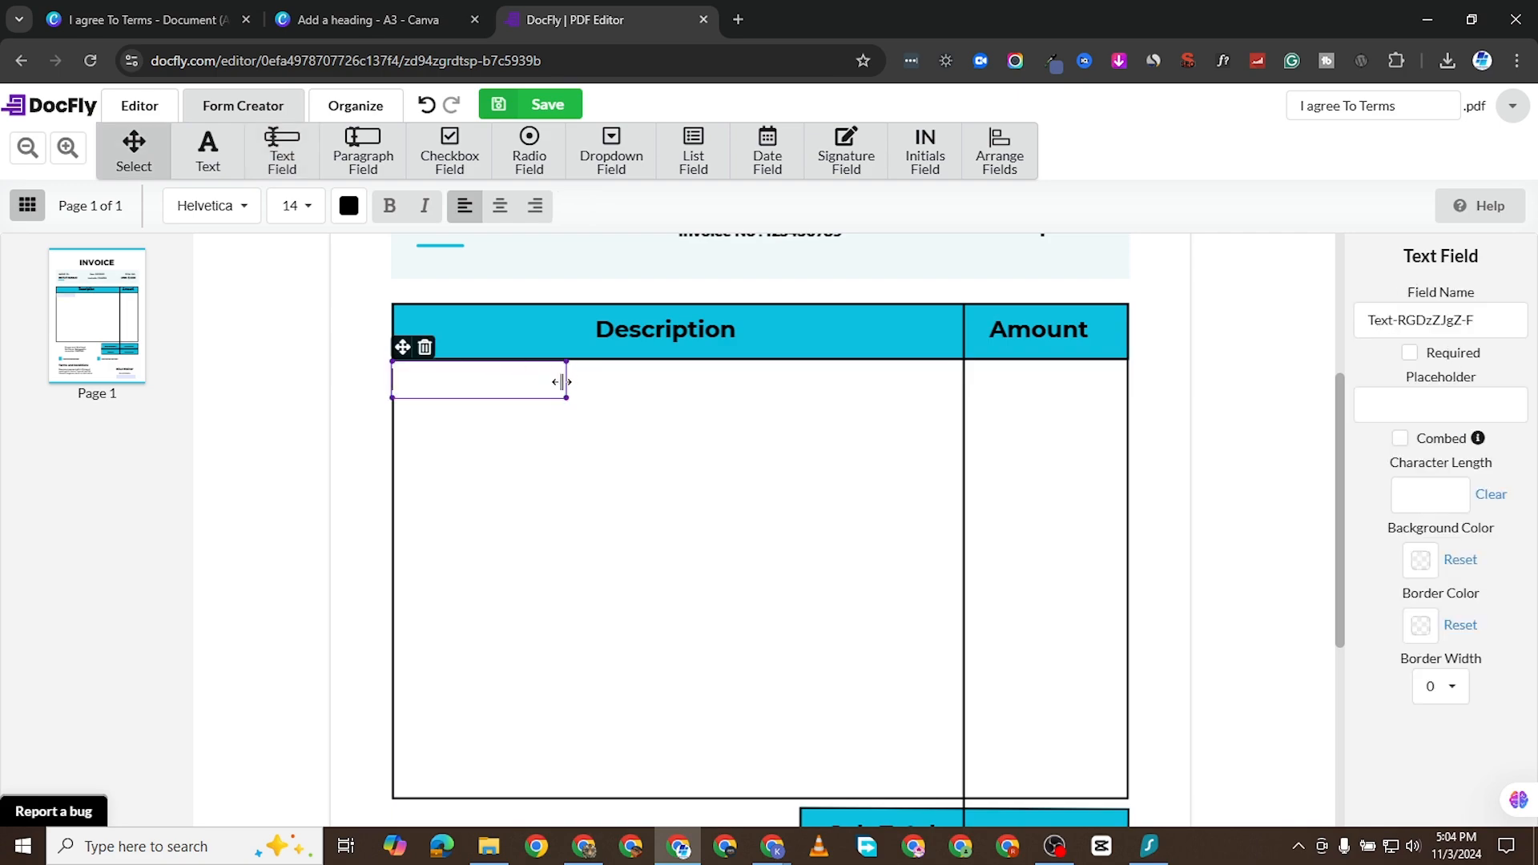
{"action": "left_click_drag", "start_coordinate": [561, 382], "coordinate": [961, 382]}
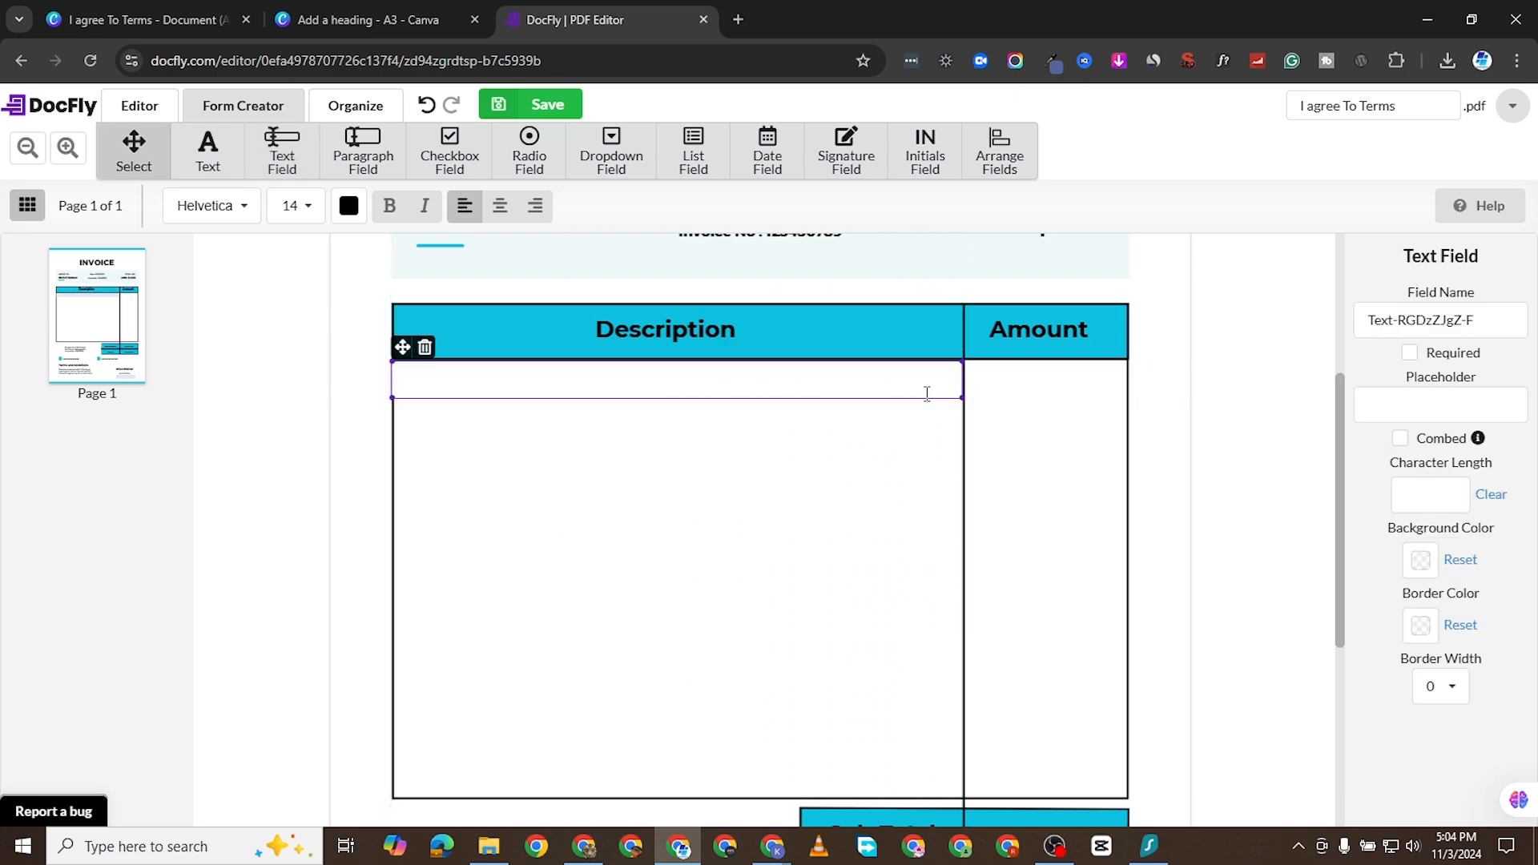
- Add a text field in the first row beneath the Amount header and narrow it to the column's width
{"action": "left_click", "coordinate": [280, 146]}
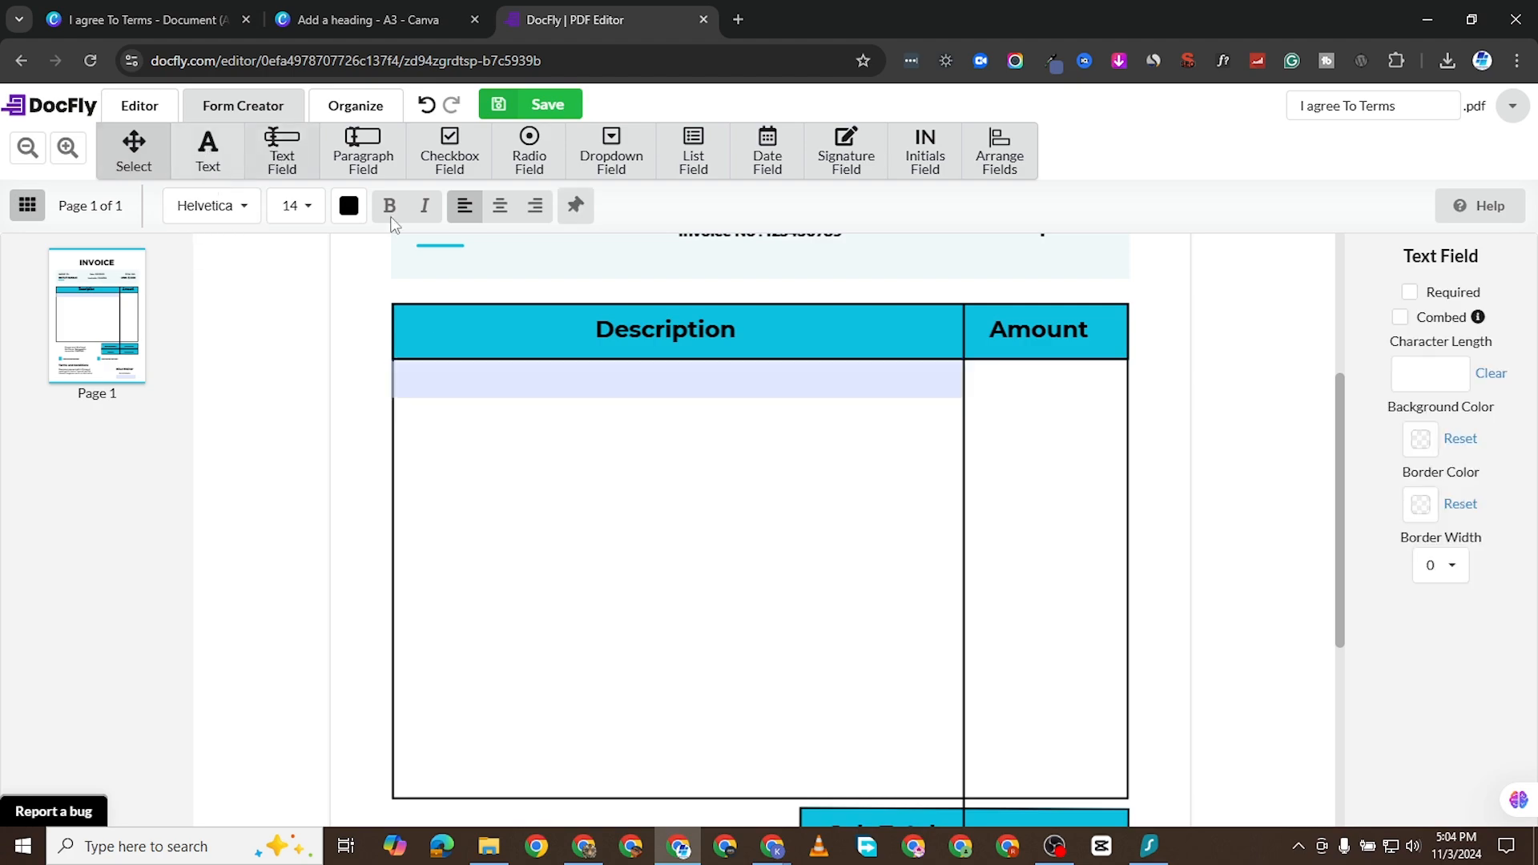
{"action": "left_click", "coordinate": [973, 375]}
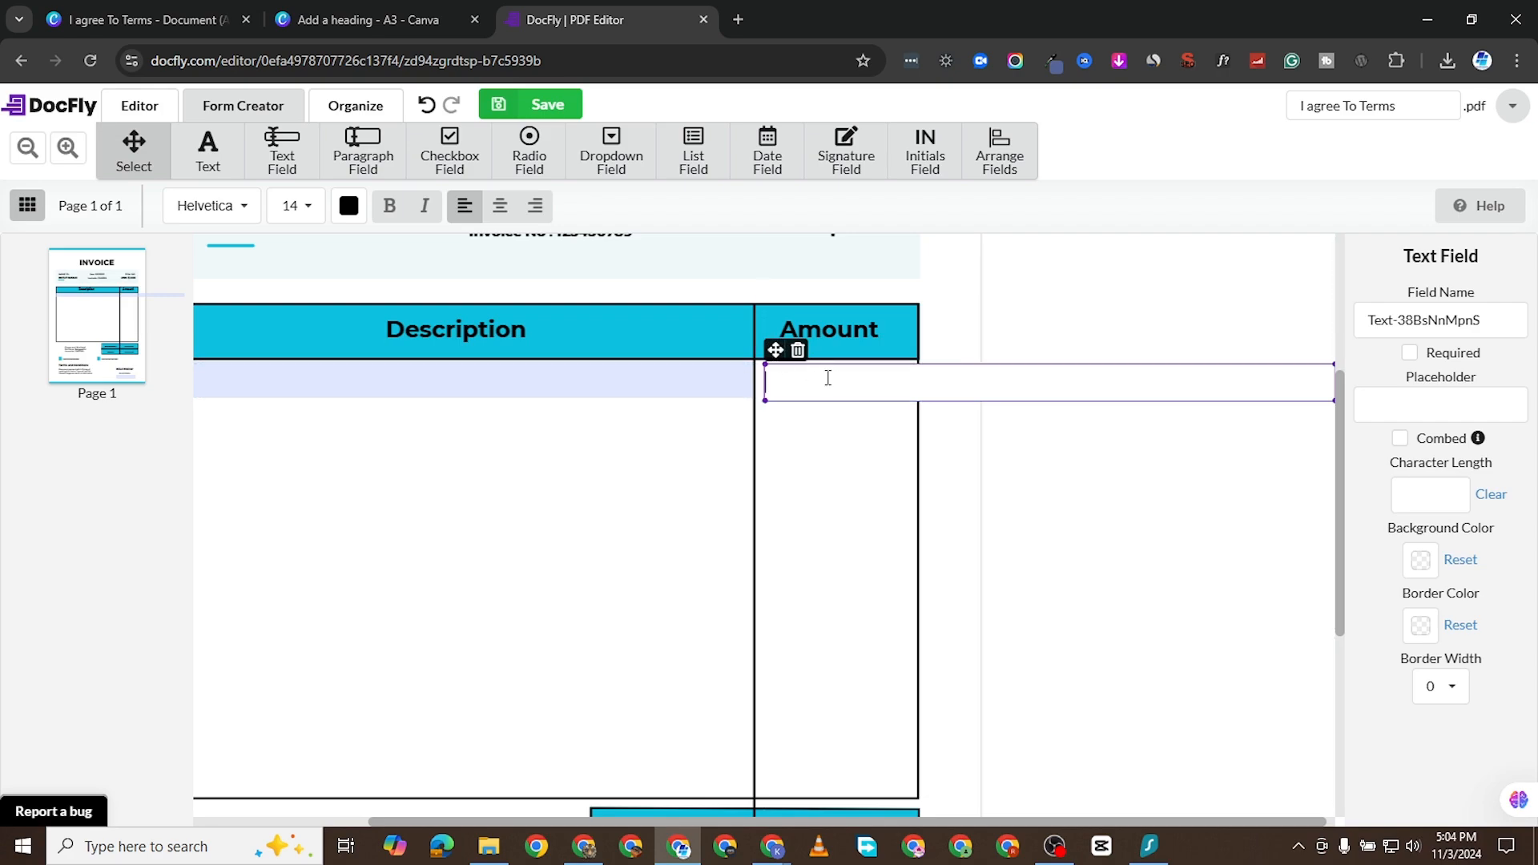
{"action": "left_click_drag", "start_coordinate": [775, 347], "coordinate": [774, 348]}
{"action": "left_click", "coordinate": [791, 421]}
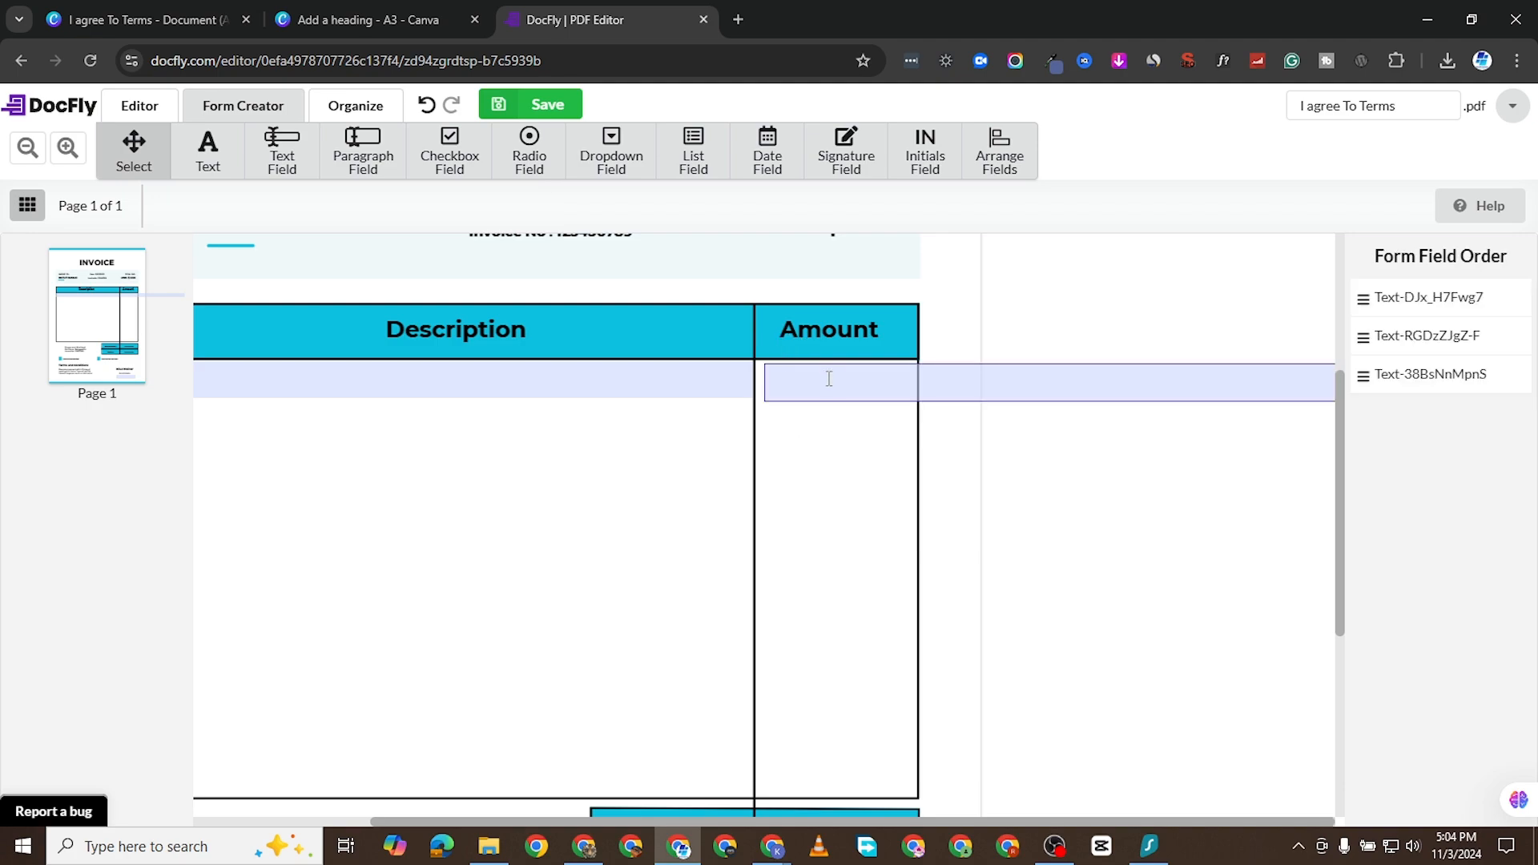
{"action": "left_click", "coordinate": [783, 361]}
{"action": "left_click_drag", "start_coordinate": [783, 346], "coordinate": [629, 355]}
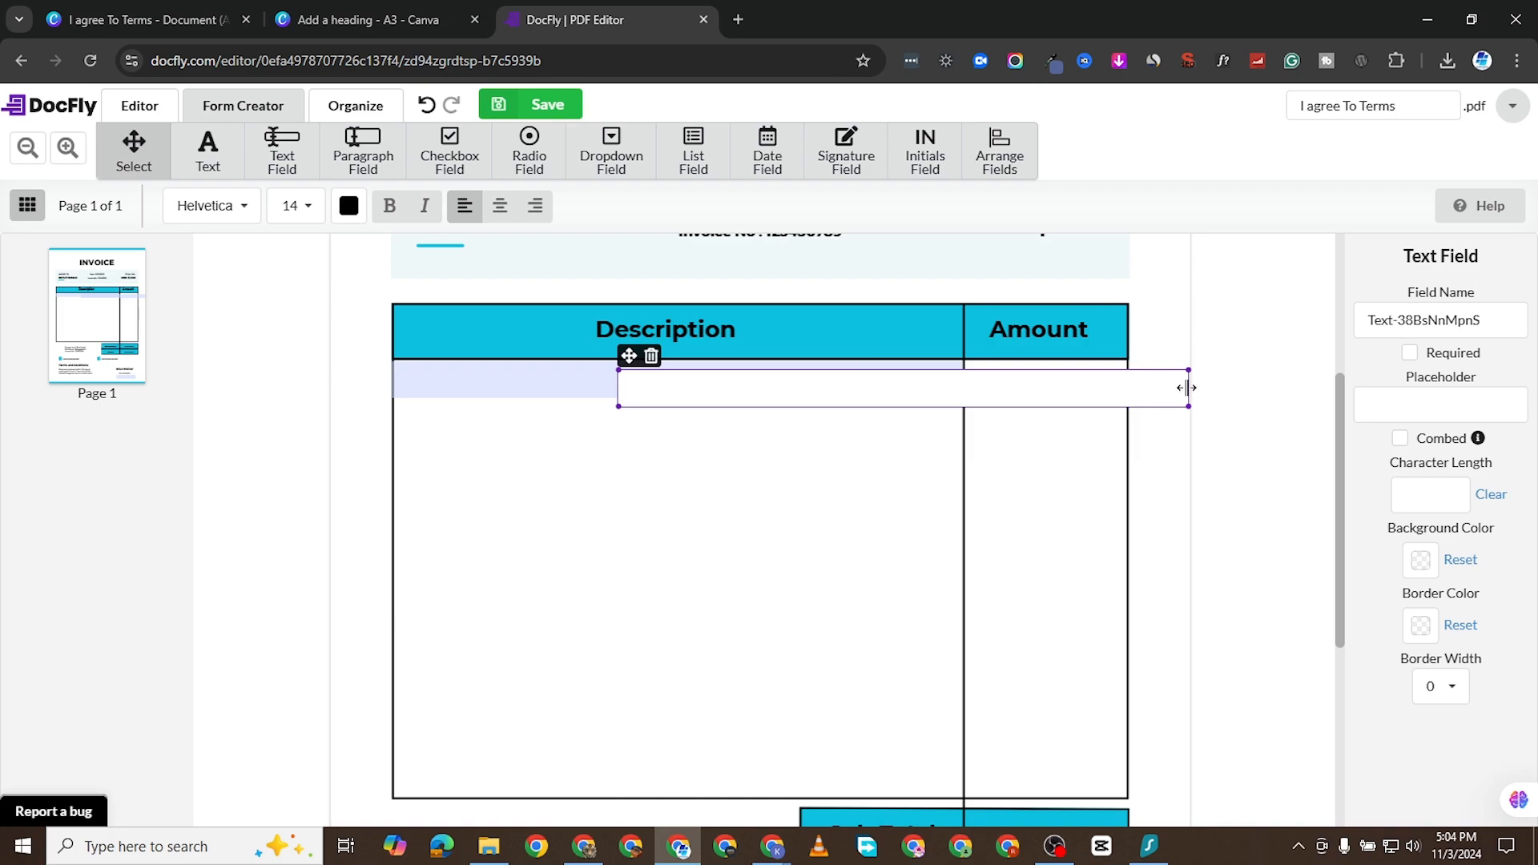
{"action": "left_click_drag", "start_coordinate": [1185, 387], "coordinate": [1123, 394]}
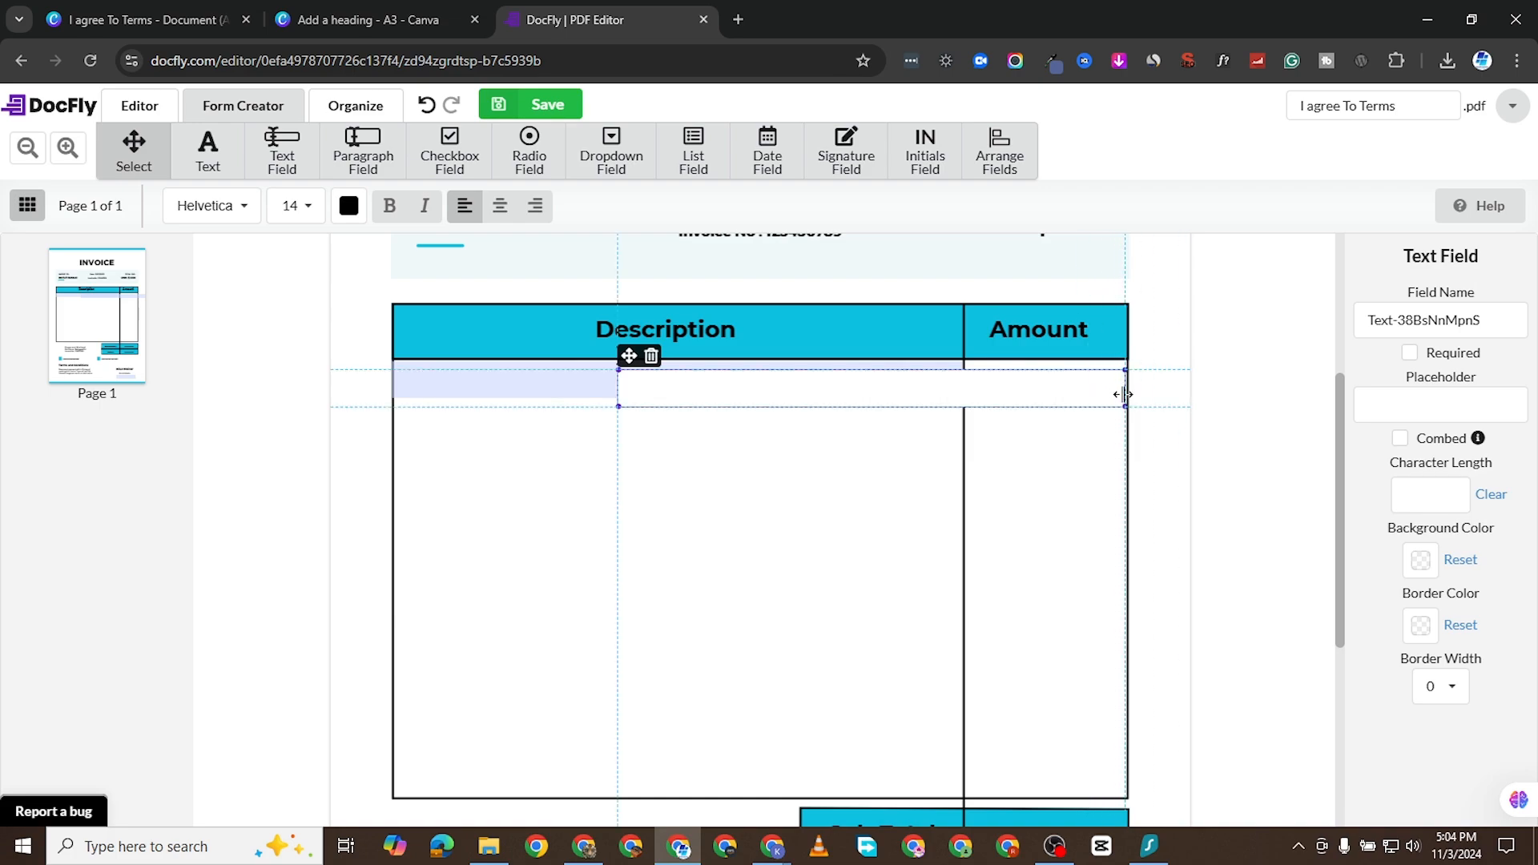
{"action": "left_click_drag", "start_coordinate": [619, 403], "coordinate": [983, 414]}
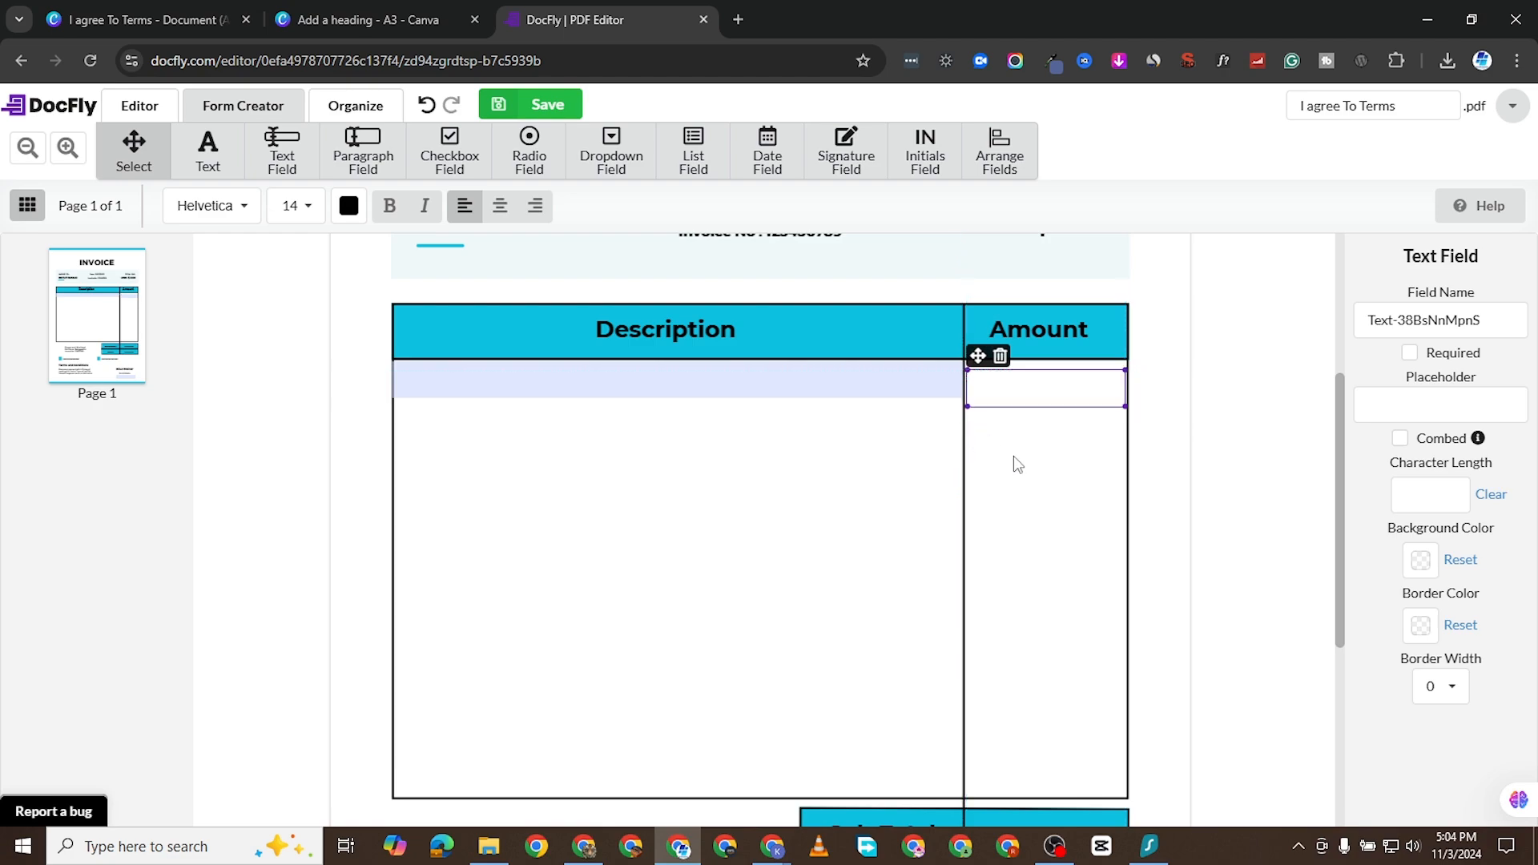
- Move the Amount text field up so it sits directly beneath the header, level with the Description field
{"action": "left_click", "coordinate": [1018, 463]}
{"action": "left_click", "coordinate": [1011, 386]}
{"action": "left_click", "coordinate": [1013, 440]}
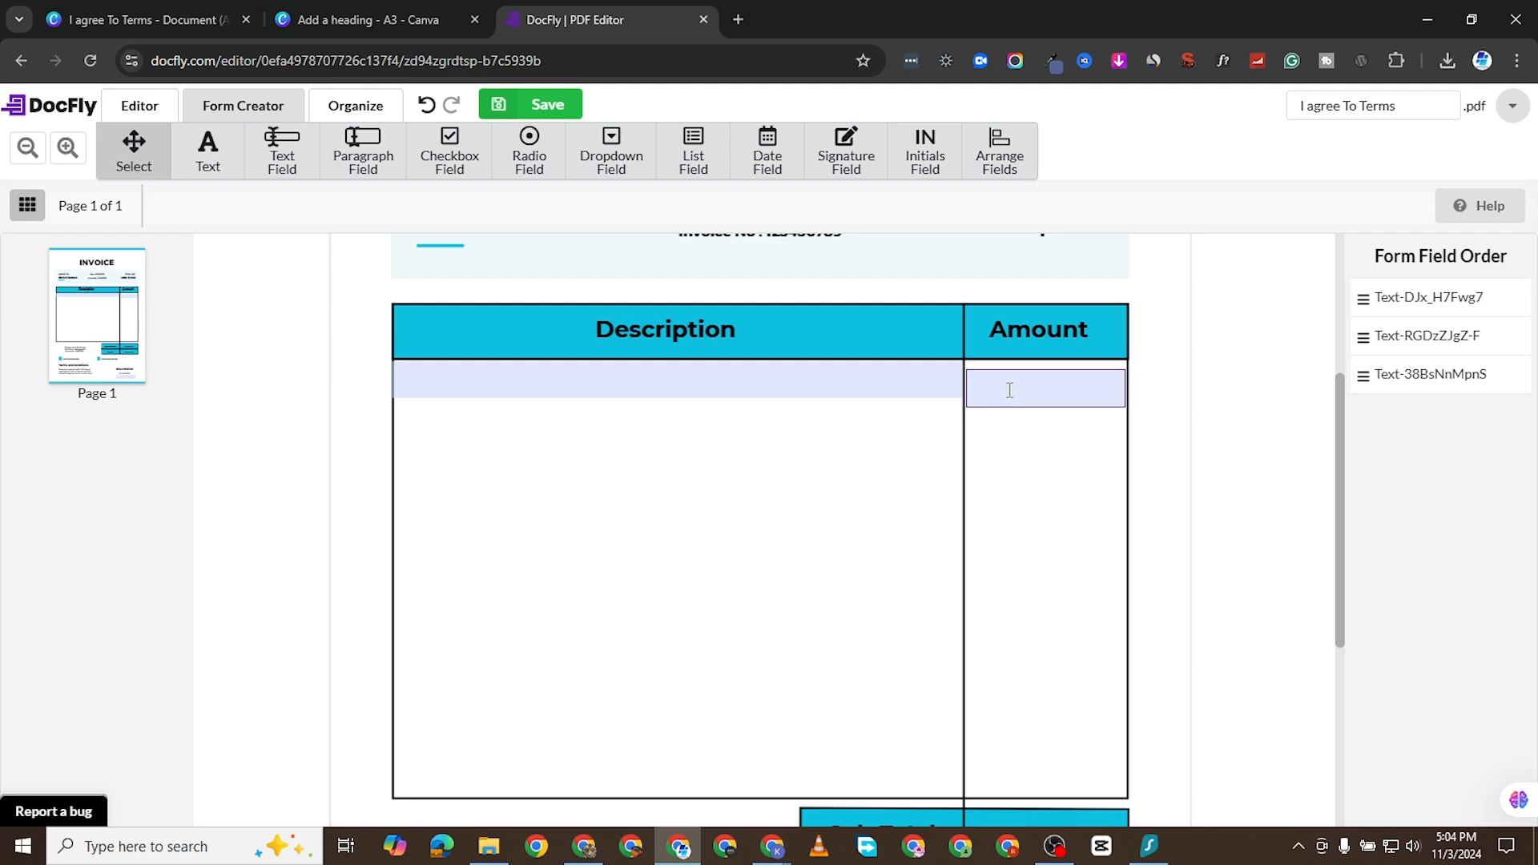
{"action": "left_click", "coordinate": [1009, 390]}
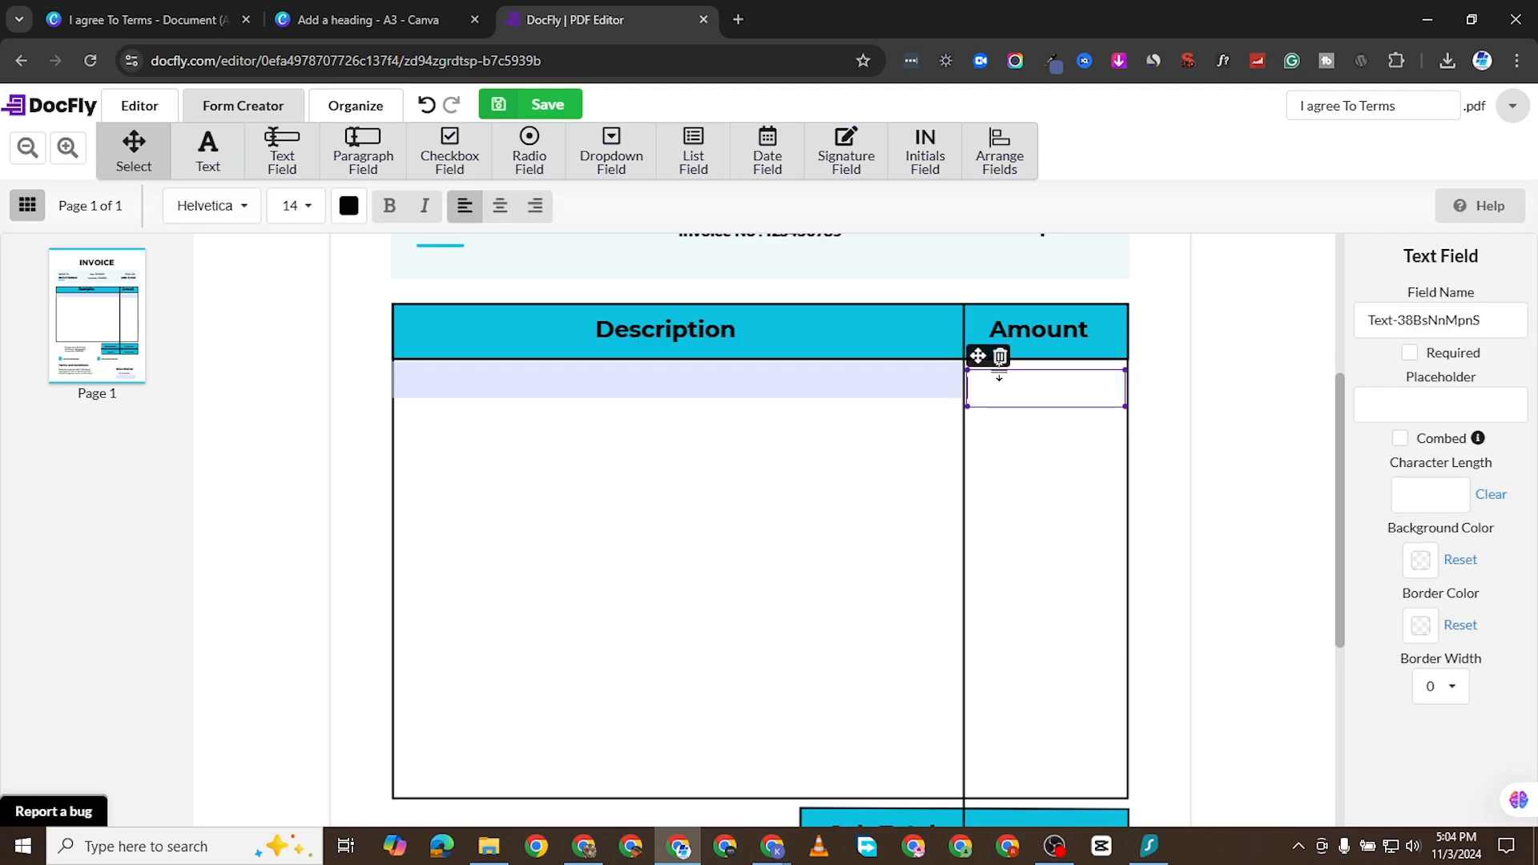
{"action": "left_click_drag", "start_coordinate": [978, 355], "coordinate": [977, 346]}
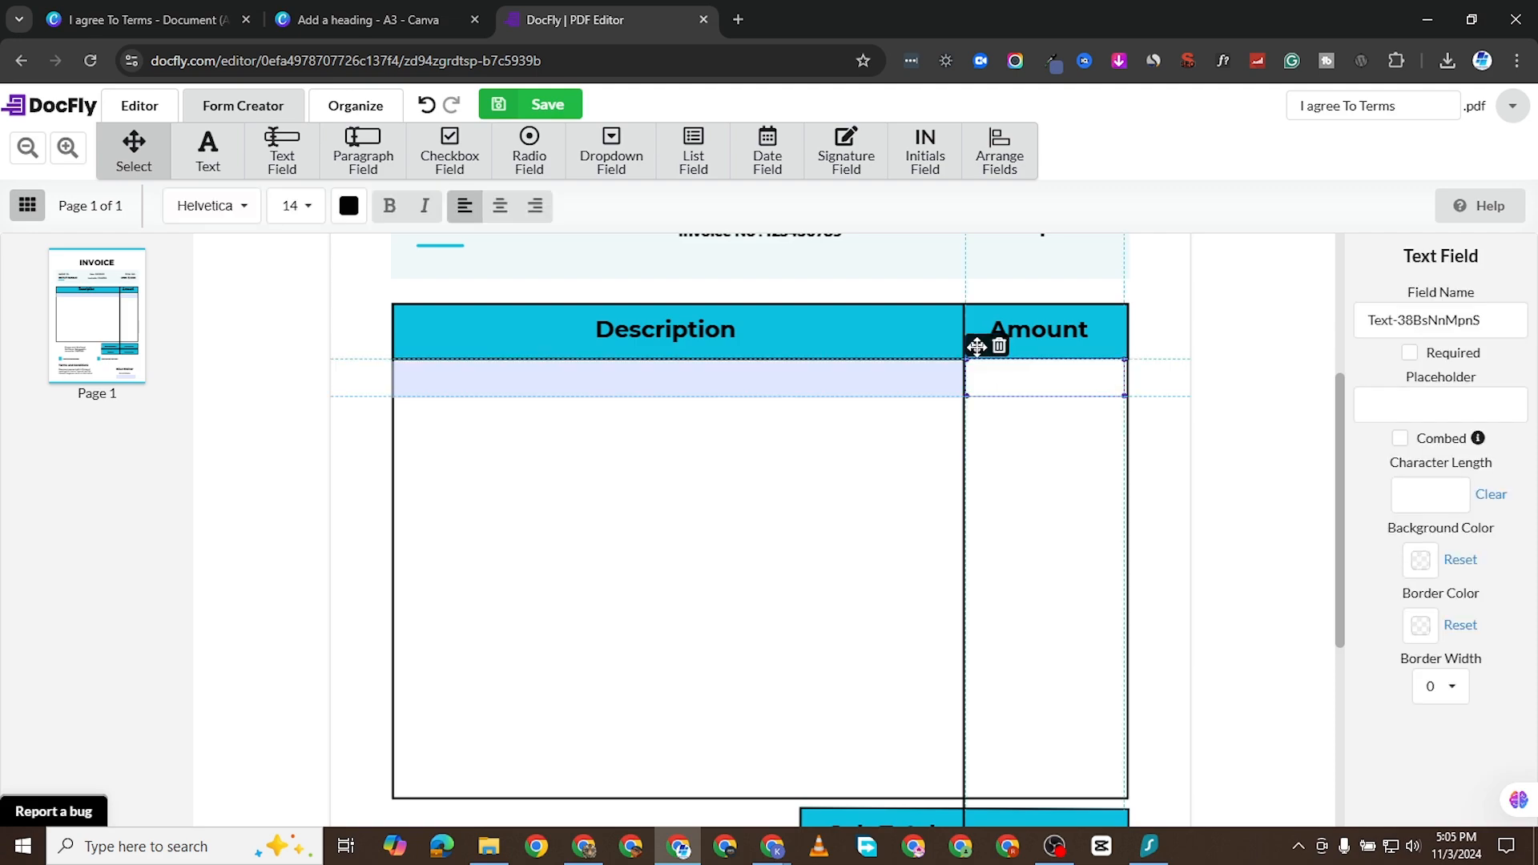
{"action": "left_click", "coordinate": [892, 458]}
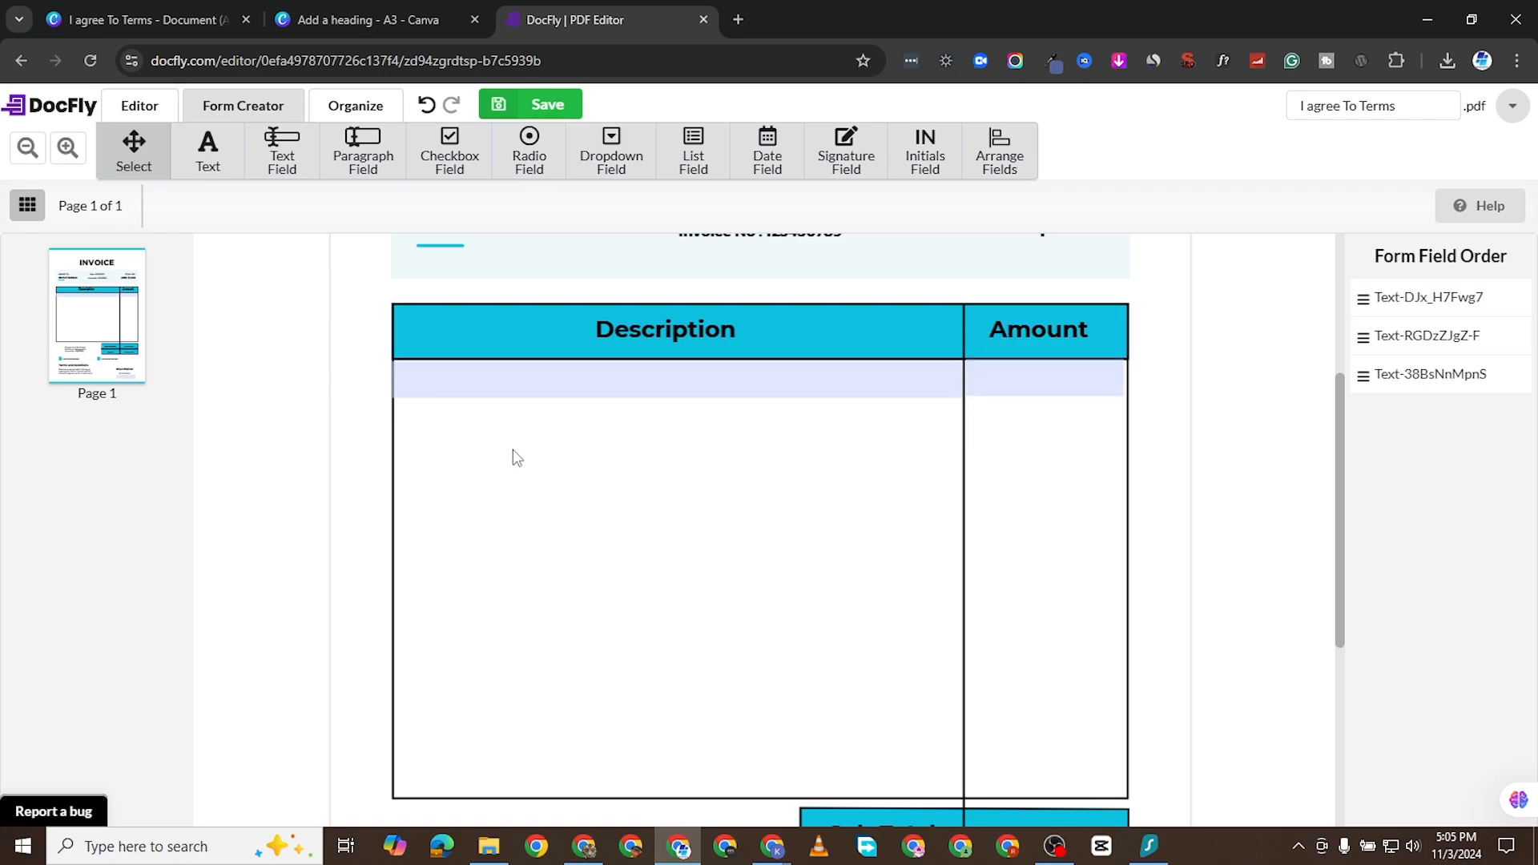
- Add a paragraph field filling the rest of the Description column and enter the sample lines "jfjfkfkf", "kfkfkfk" and "kfkfkf"
{"action": "scroll", "coordinate": [440, 329], "scroll_direction": "down", "scroll_amount": 1}
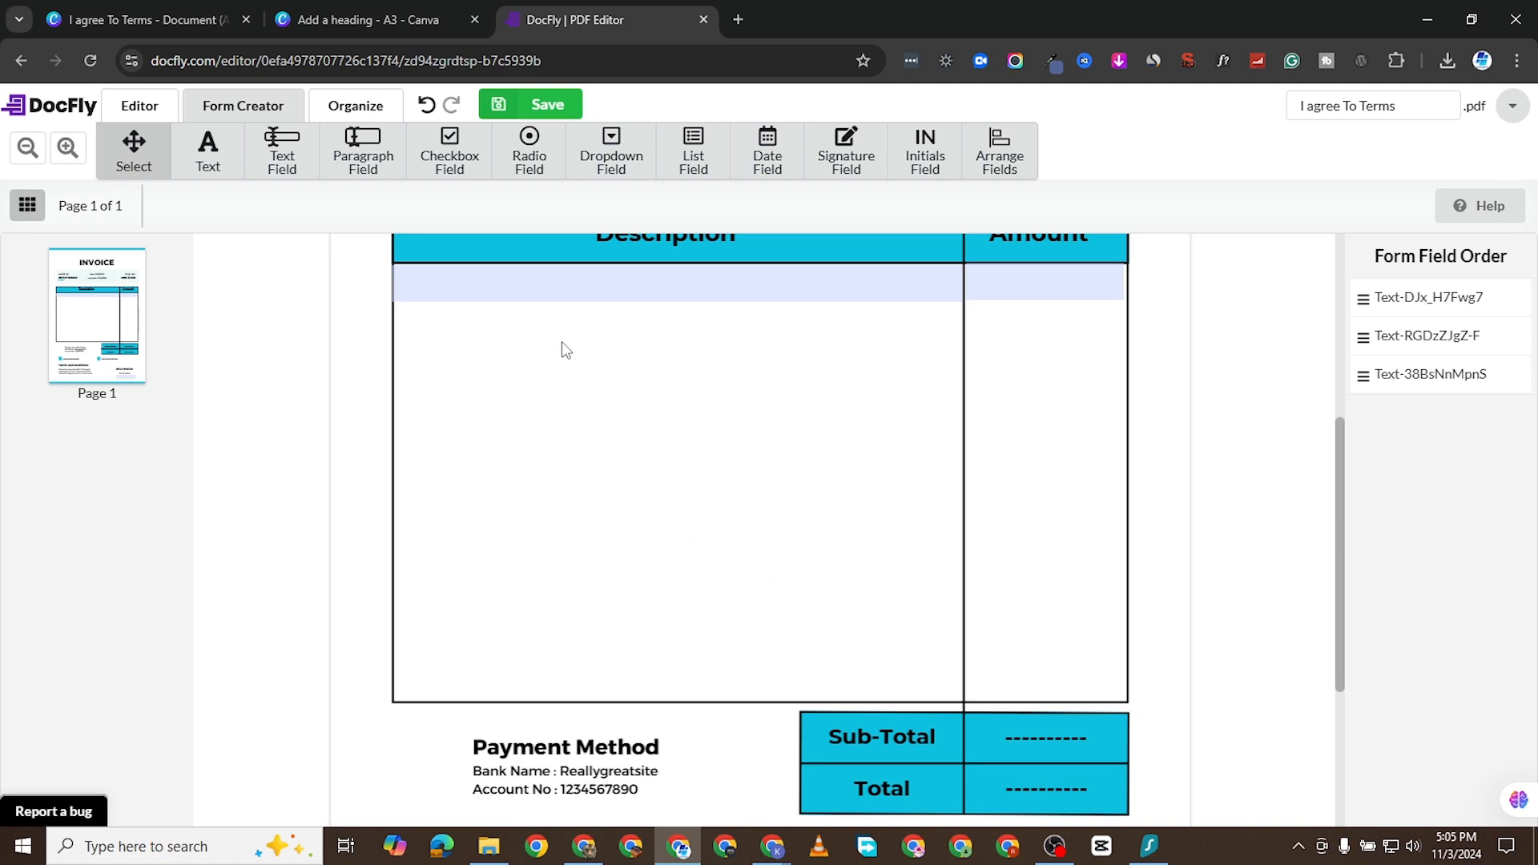
{"action": "left_click", "coordinate": [358, 132]}
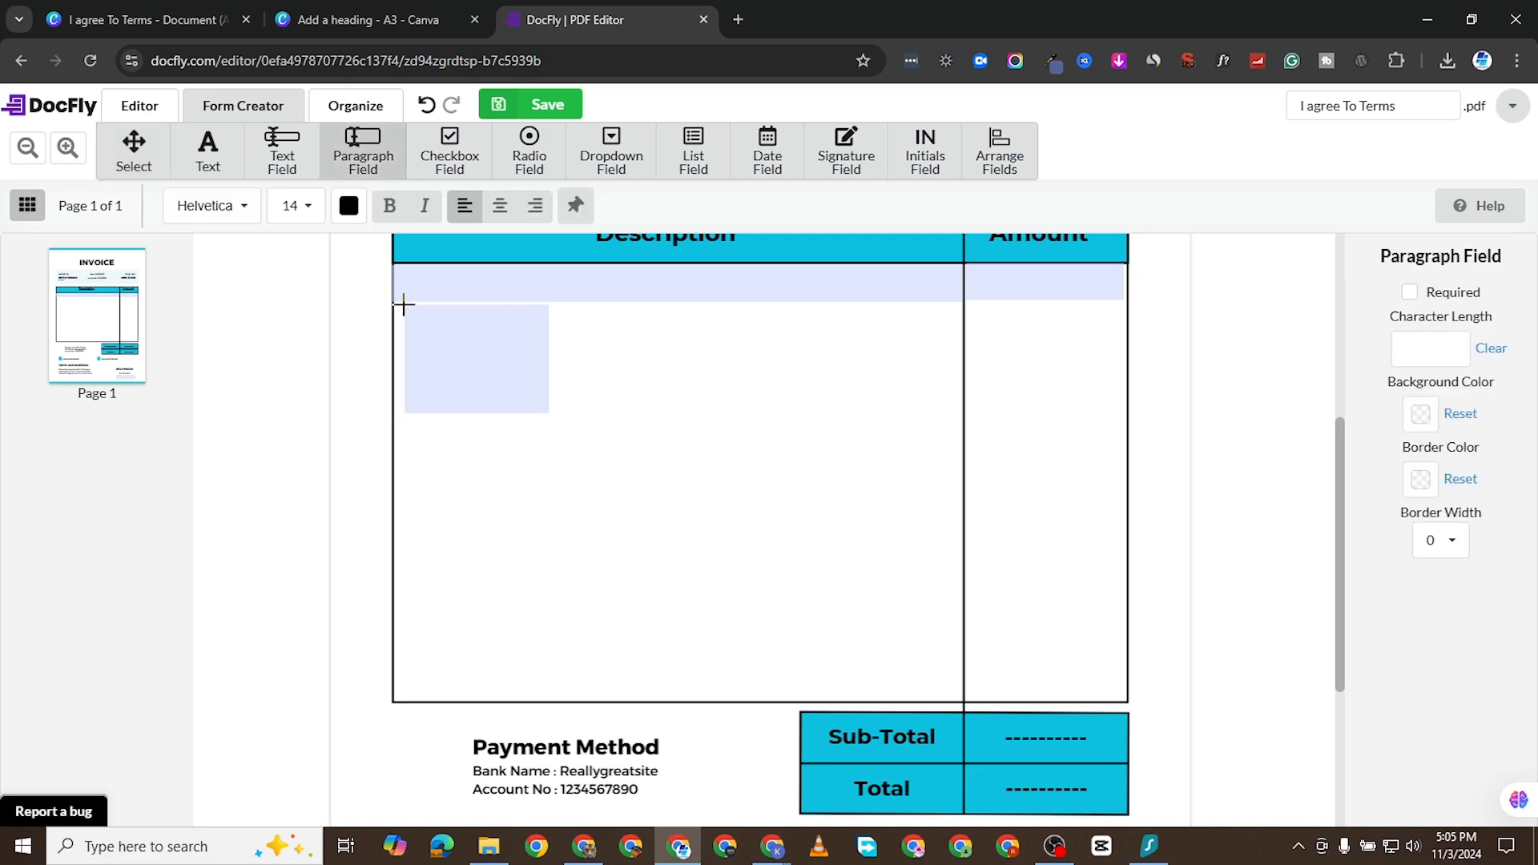
{"action": "left_click", "coordinate": [392, 302]}
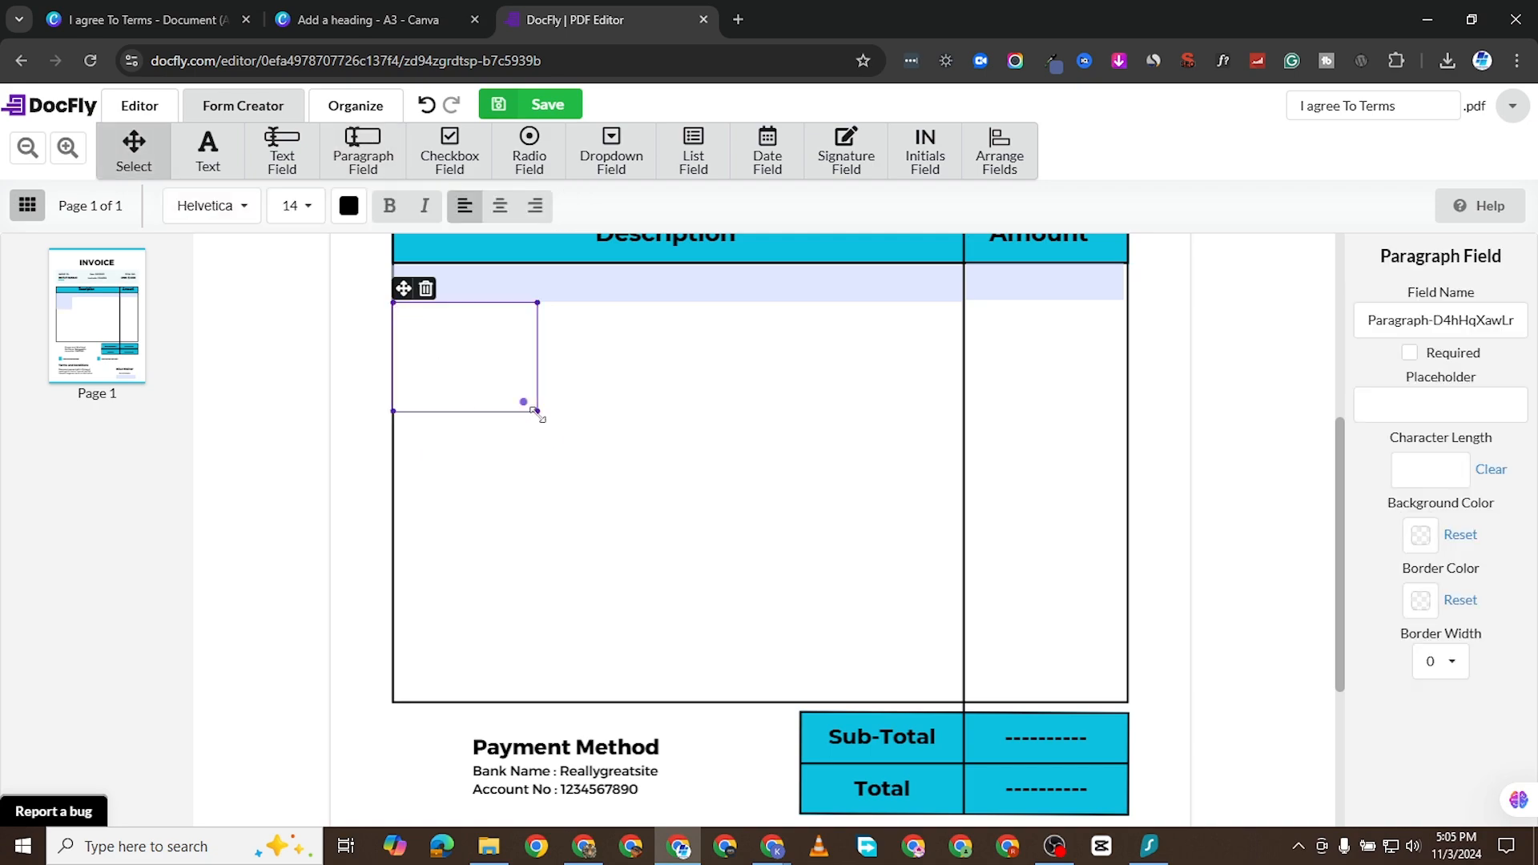
{"action": "left_click_drag", "start_coordinate": [536, 411], "coordinate": [962, 701]}
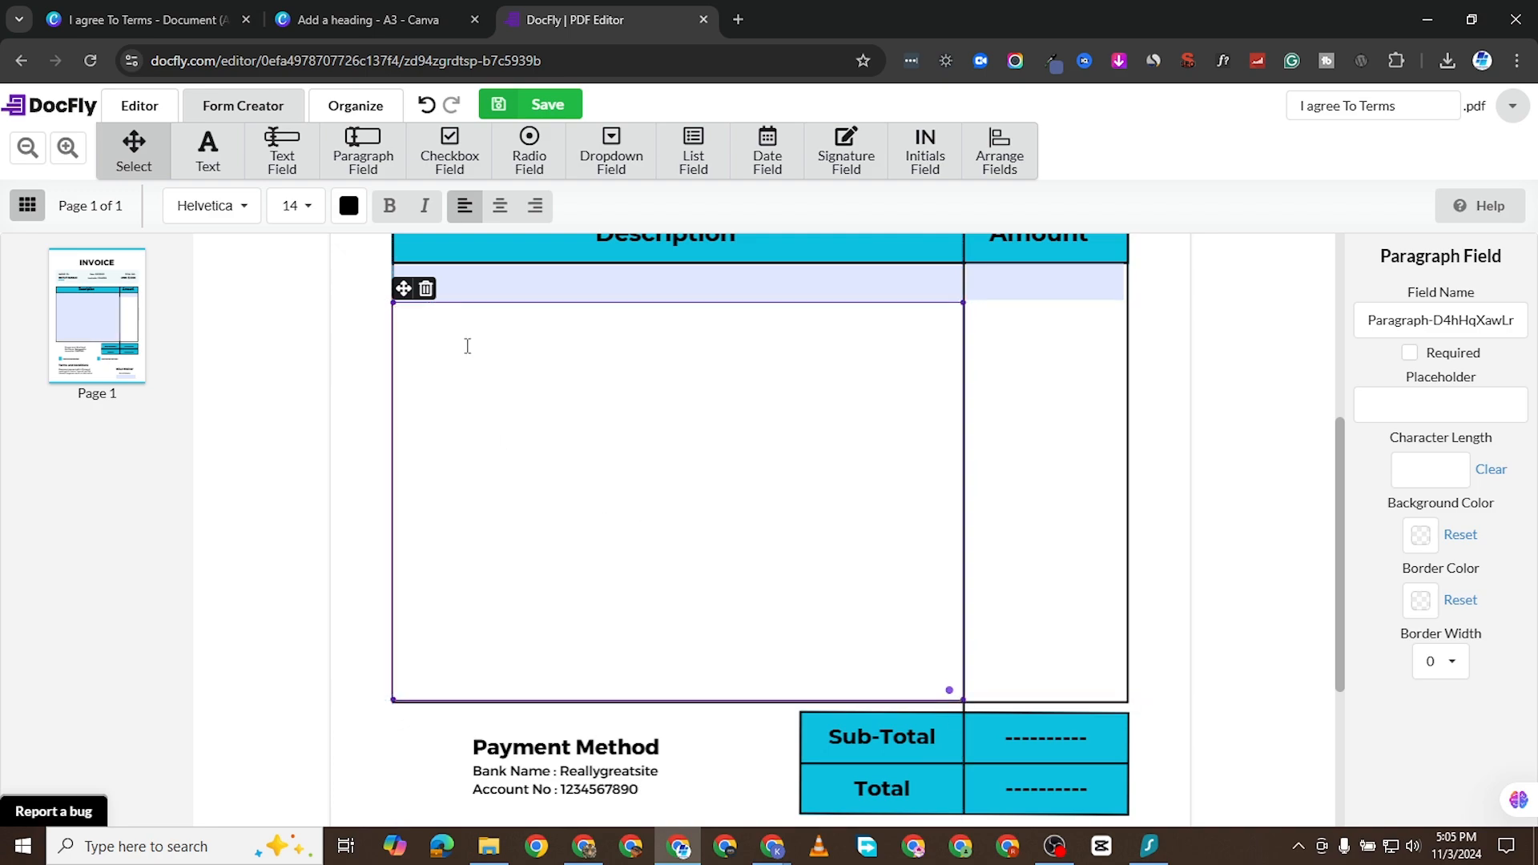
{"action": "type", "text": "jfjfkfkf "}
{"action": "type", "text": "kfkfkfk "}
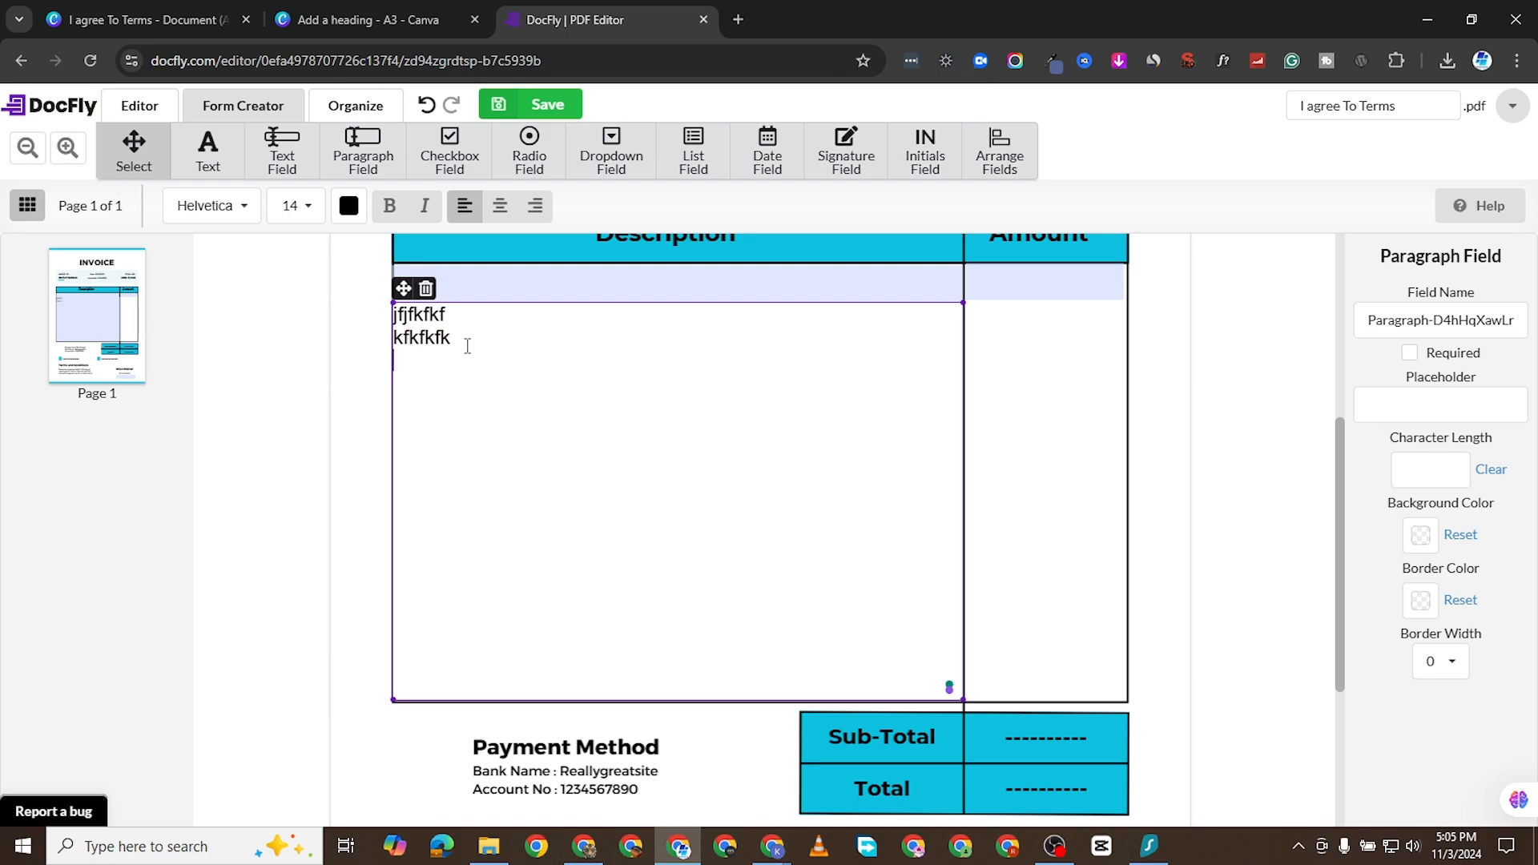
{"action": "type", "text": "kfkfkf"}
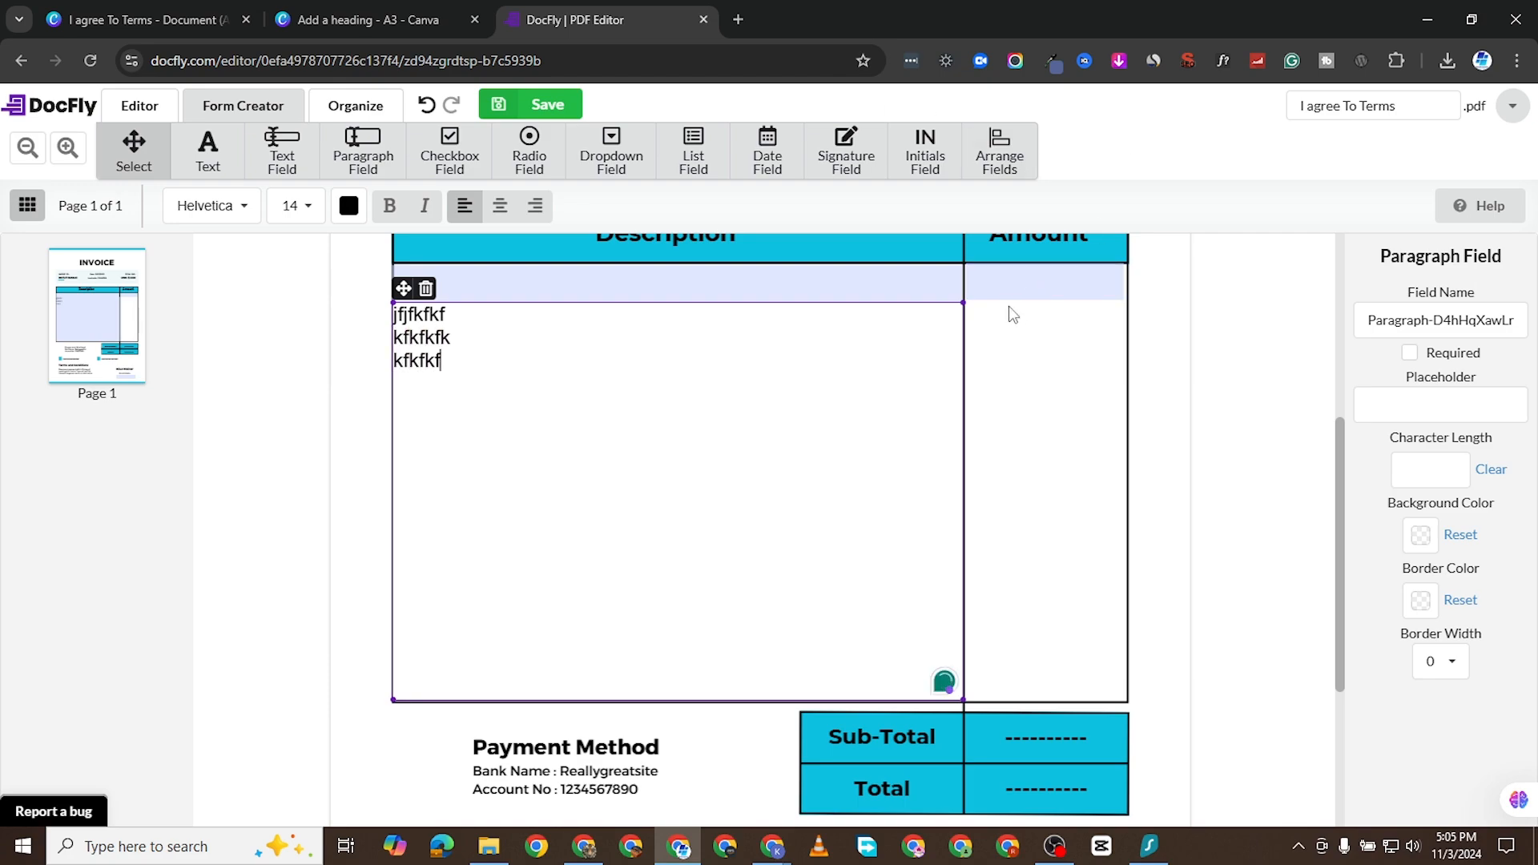
- Add a paragraph field below the Amount text field, narrow it to the column and align it with the Description paragraph field
{"action": "left_click", "coordinate": [362, 151]}
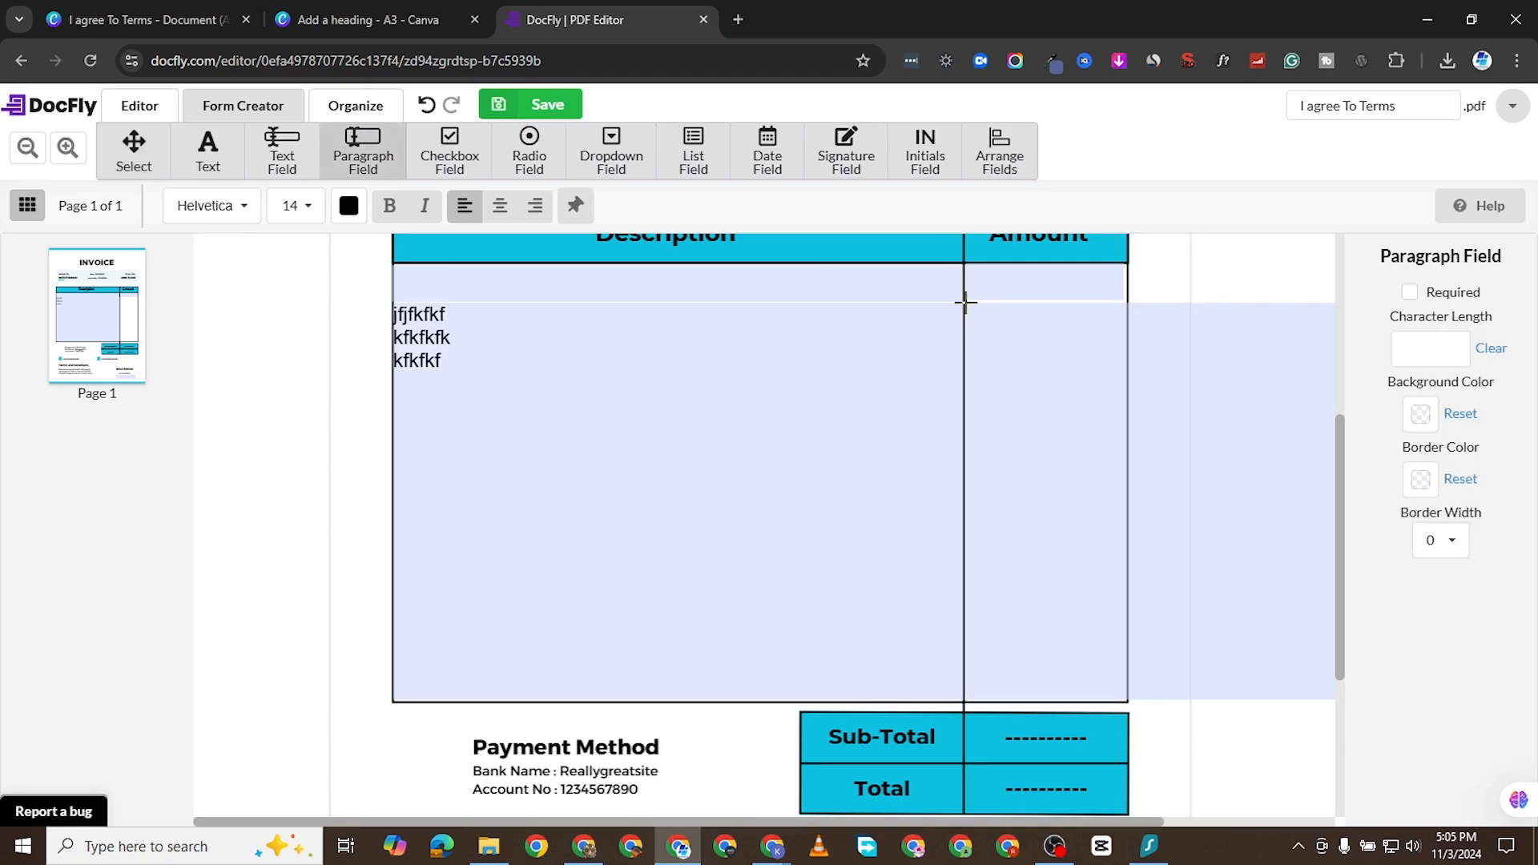
{"action": "left_click", "coordinate": [965, 302]}
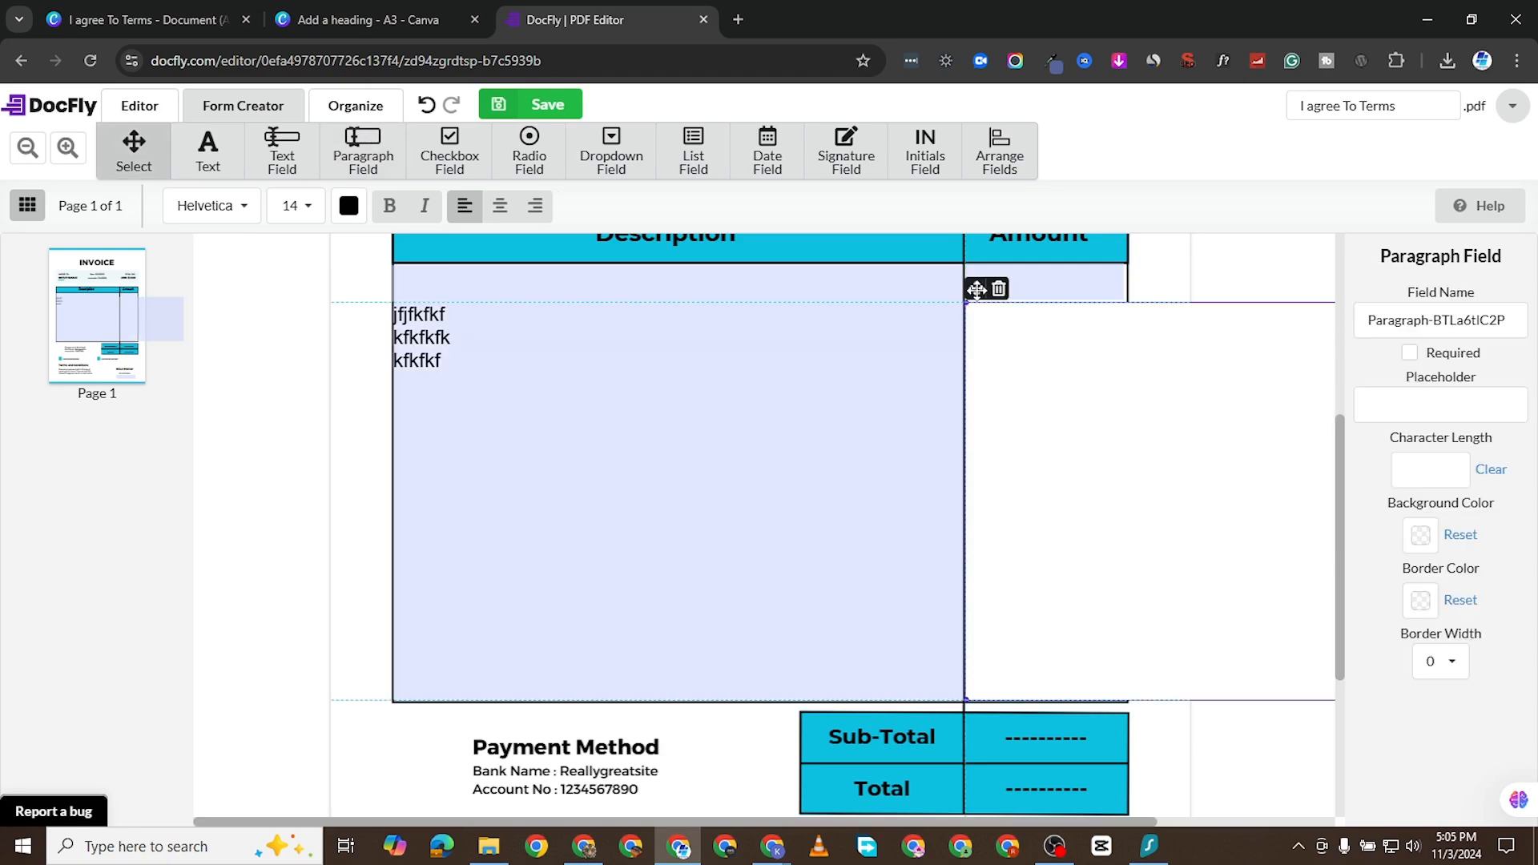
{"action": "left_click_drag", "start_coordinate": [976, 289], "coordinate": [629, 274]}
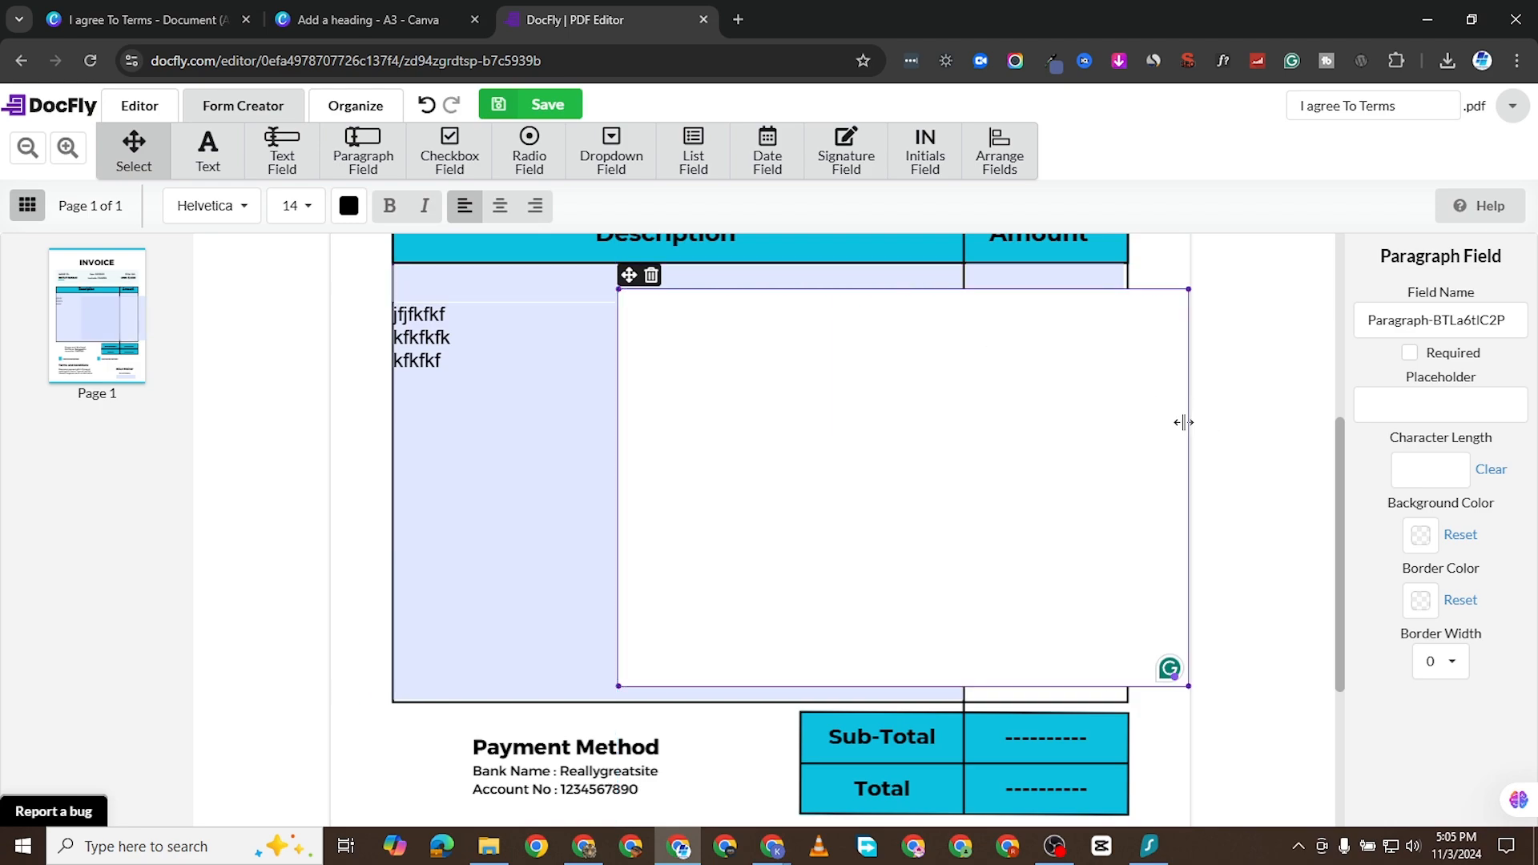
{"action": "left_click_drag", "start_coordinate": [1187, 423], "coordinate": [1122, 435]}
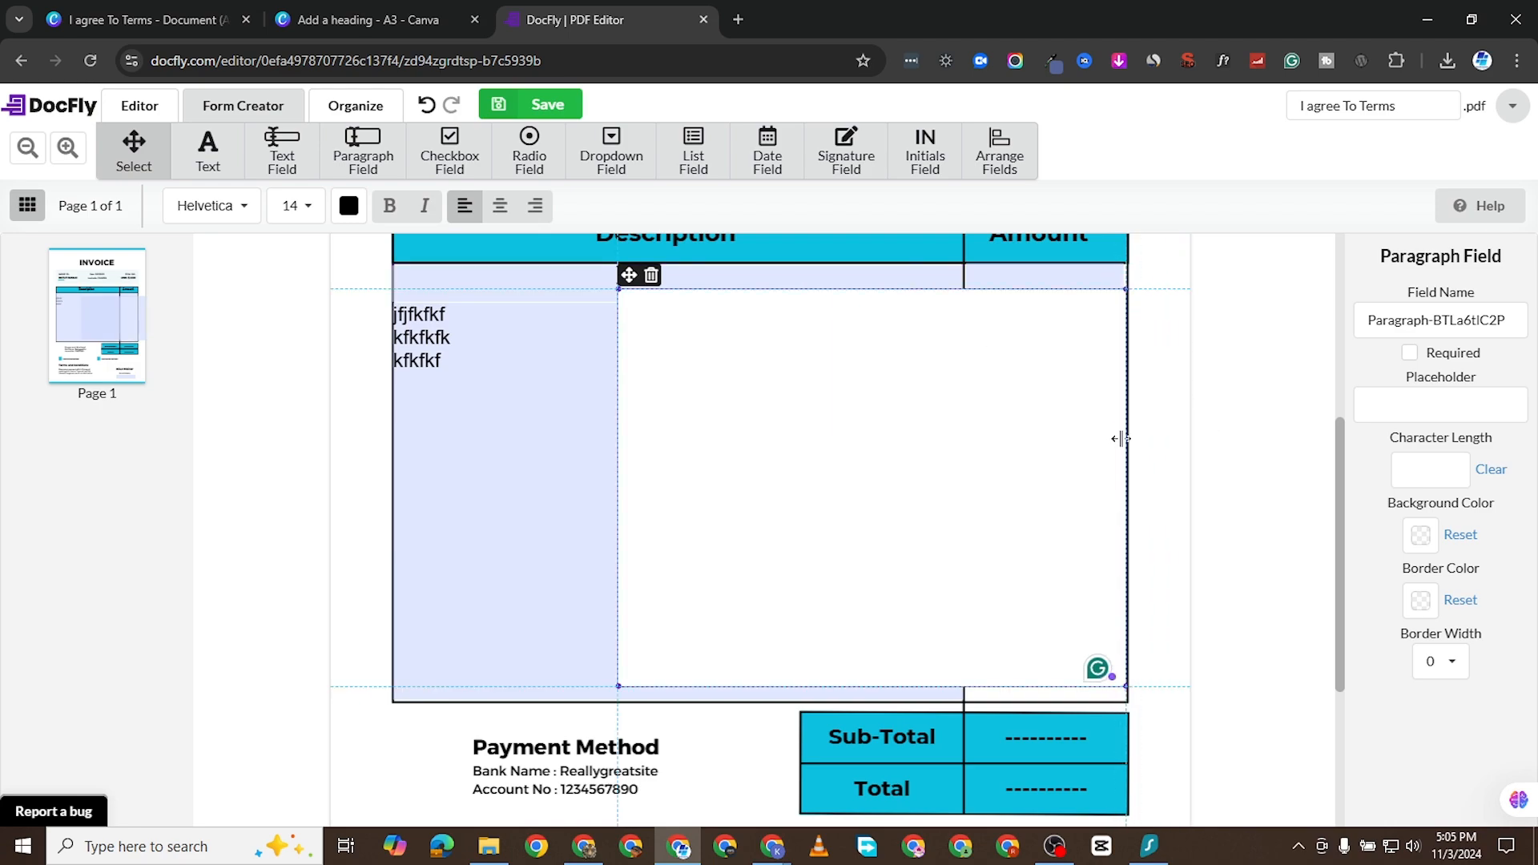
{"action": "left_click_drag", "start_coordinate": [618, 406], "coordinate": [966, 443]}
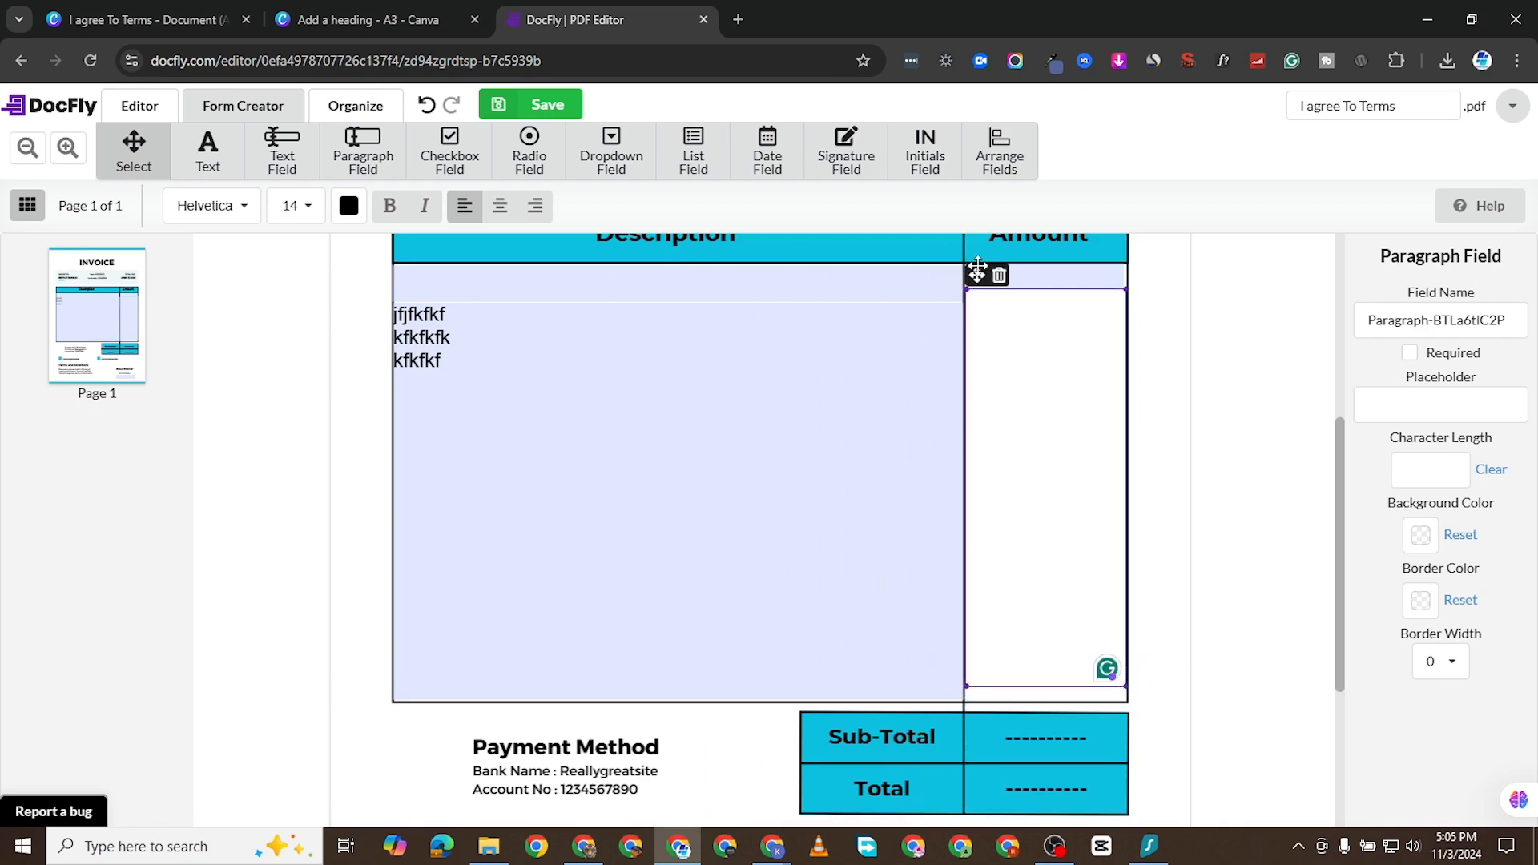
{"action": "left_click_drag", "start_coordinate": [976, 275], "coordinate": [975, 292]}
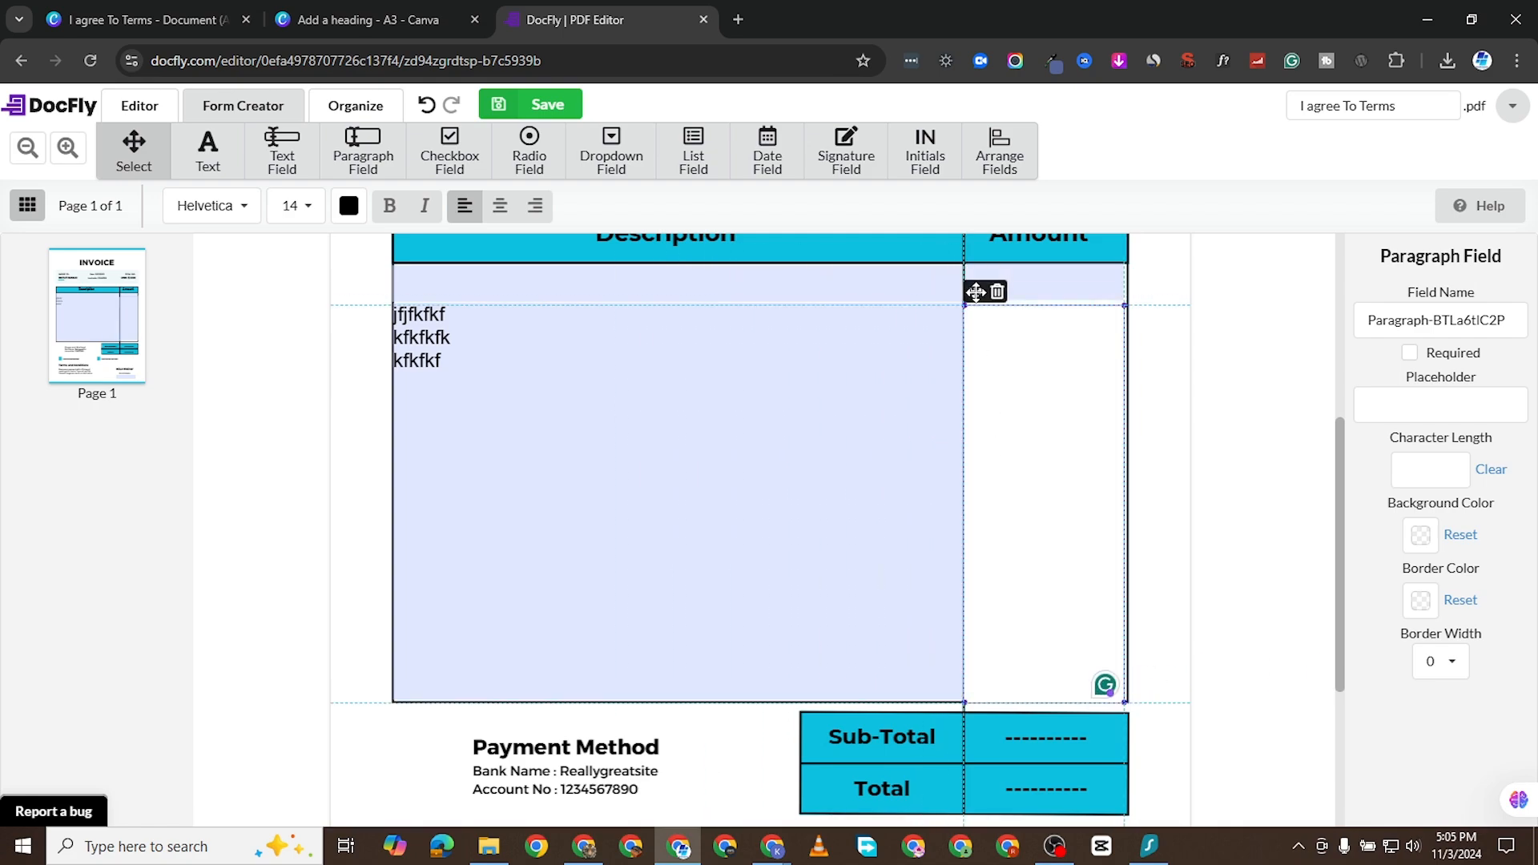
{"action": "left_click_drag", "start_coordinate": [976, 293], "coordinate": [976, 289]}
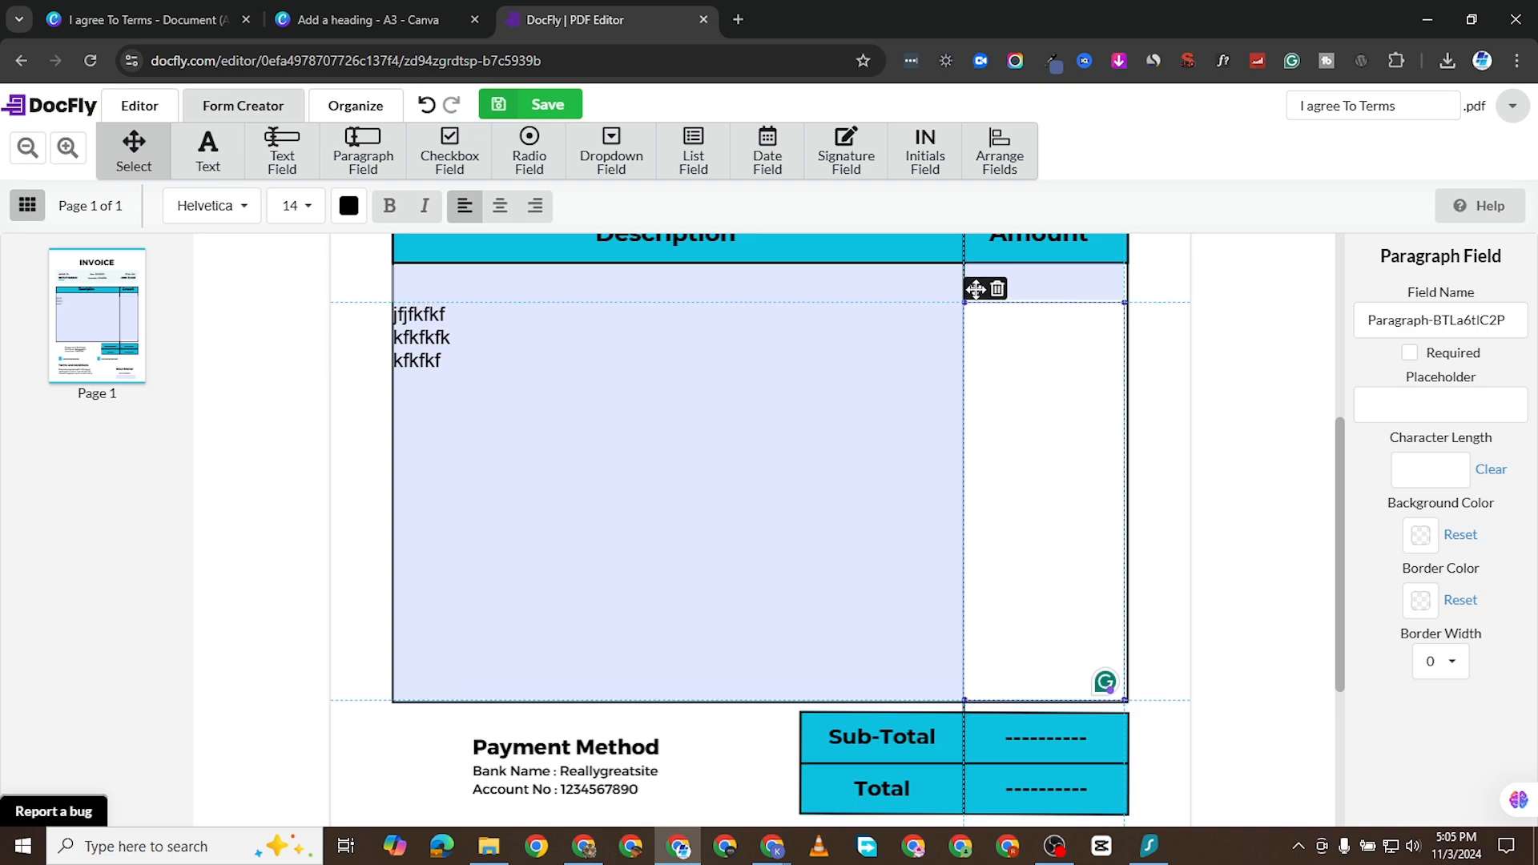
- Enter the sample lines "jfkfkfk", "djdjdj" and "dkjdkdkd" in the Amount paragraph field
{"action": "left_click", "coordinate": [1024, 352]}
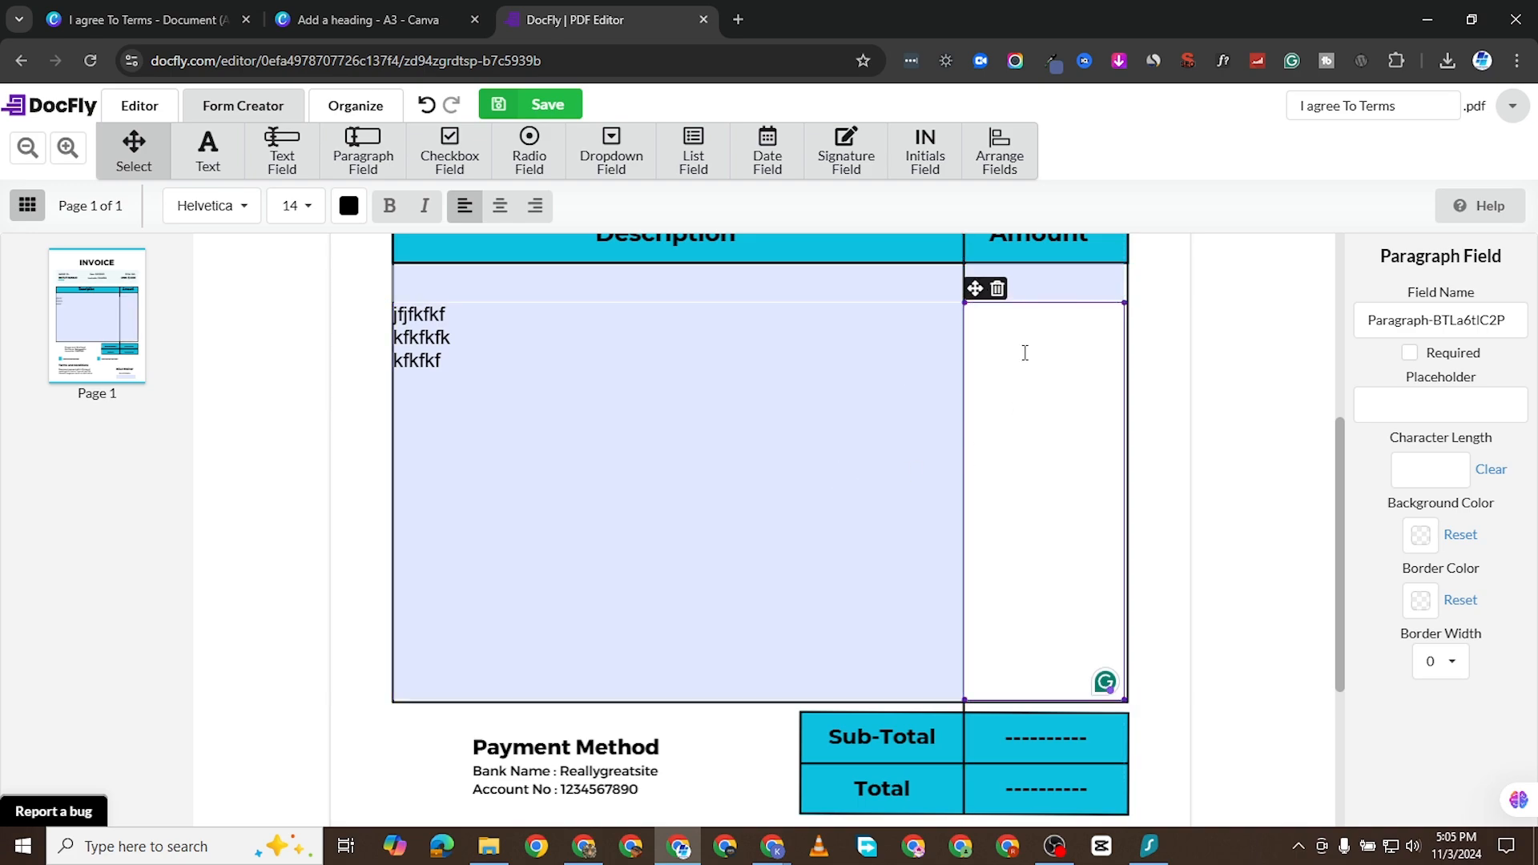
{"action": "type", "text": "jfkfkfk "}
{"action": "type", "text": "djdjd"}
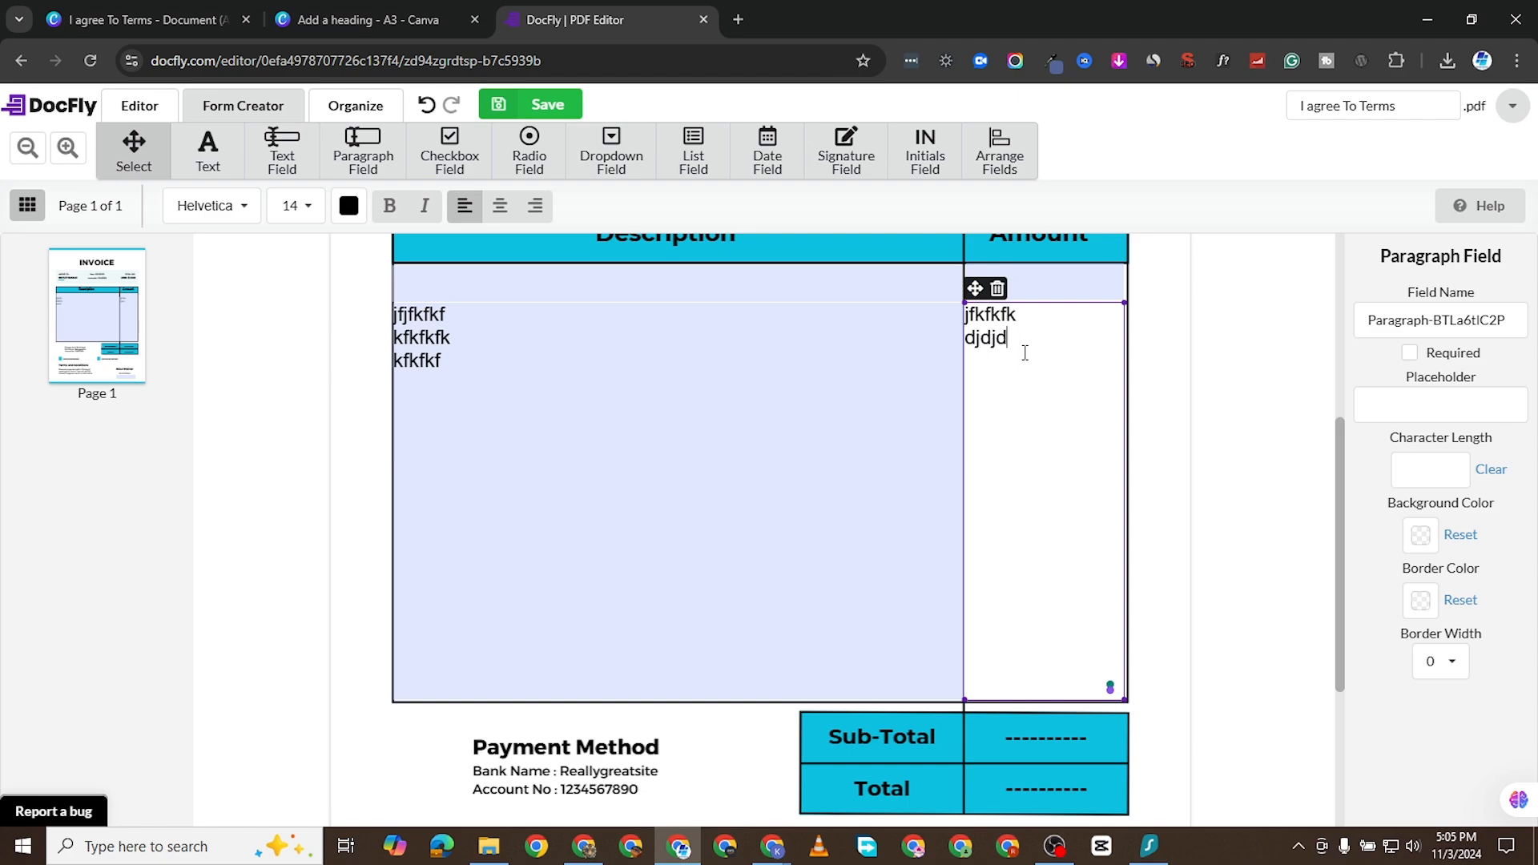
{"action": "type", "text": "j"}
{"action": "key", "text": "Return"}
{"action": "type", "text": "dkjdkdkd"}
- Place a checkbox field over the blue square of the first "I agree To Terms" and test it, leaving it unticked
{"action": "scroll", "coordinate": [964, 457], "scroll_direction": "down", "scroll_amount": 3}
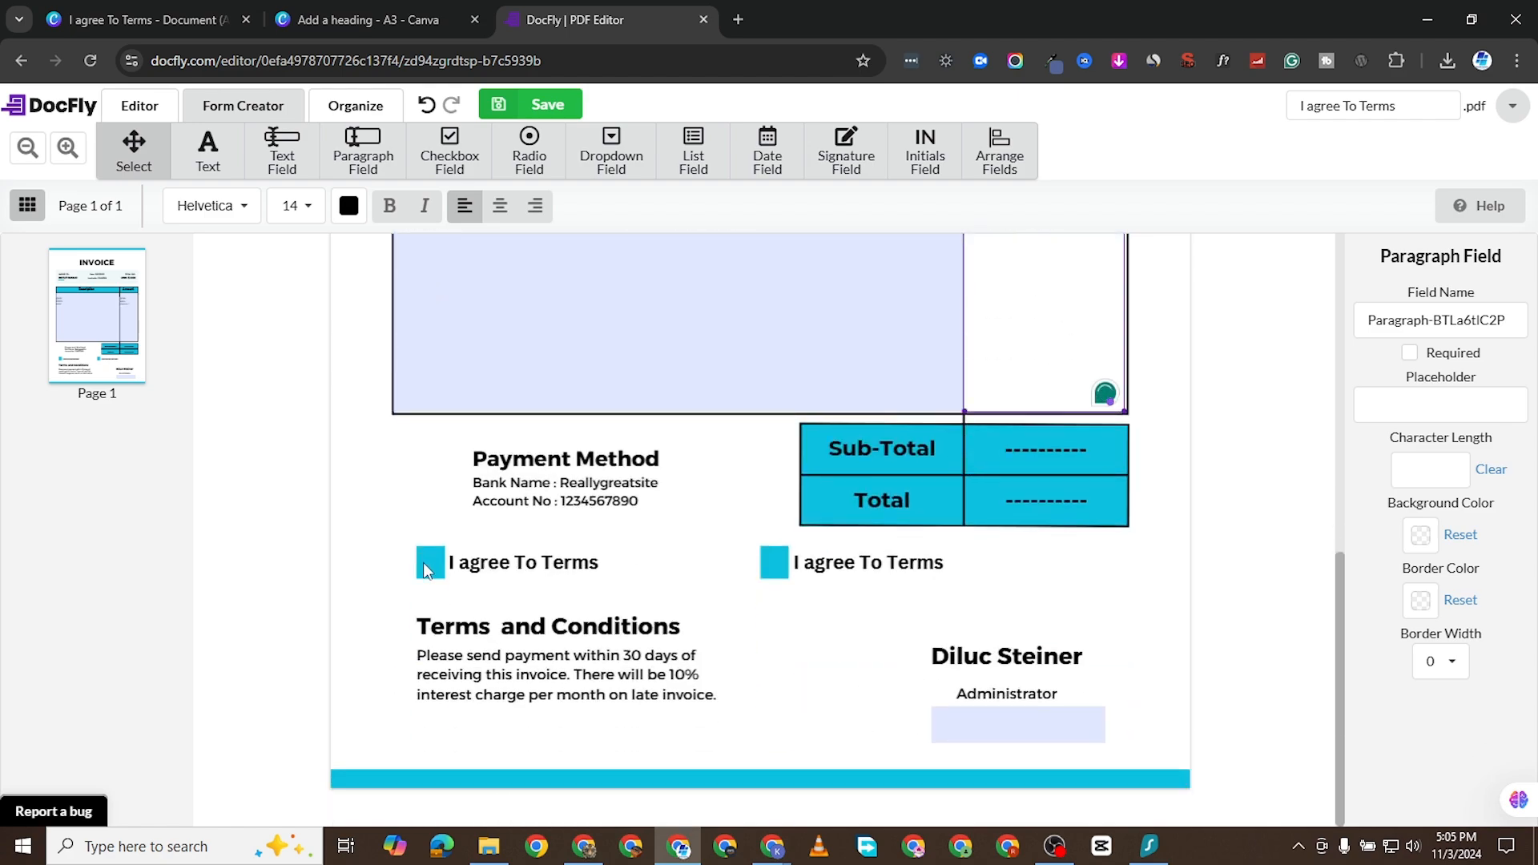
{"action": "left_click", "coordinate": [453, 148]}
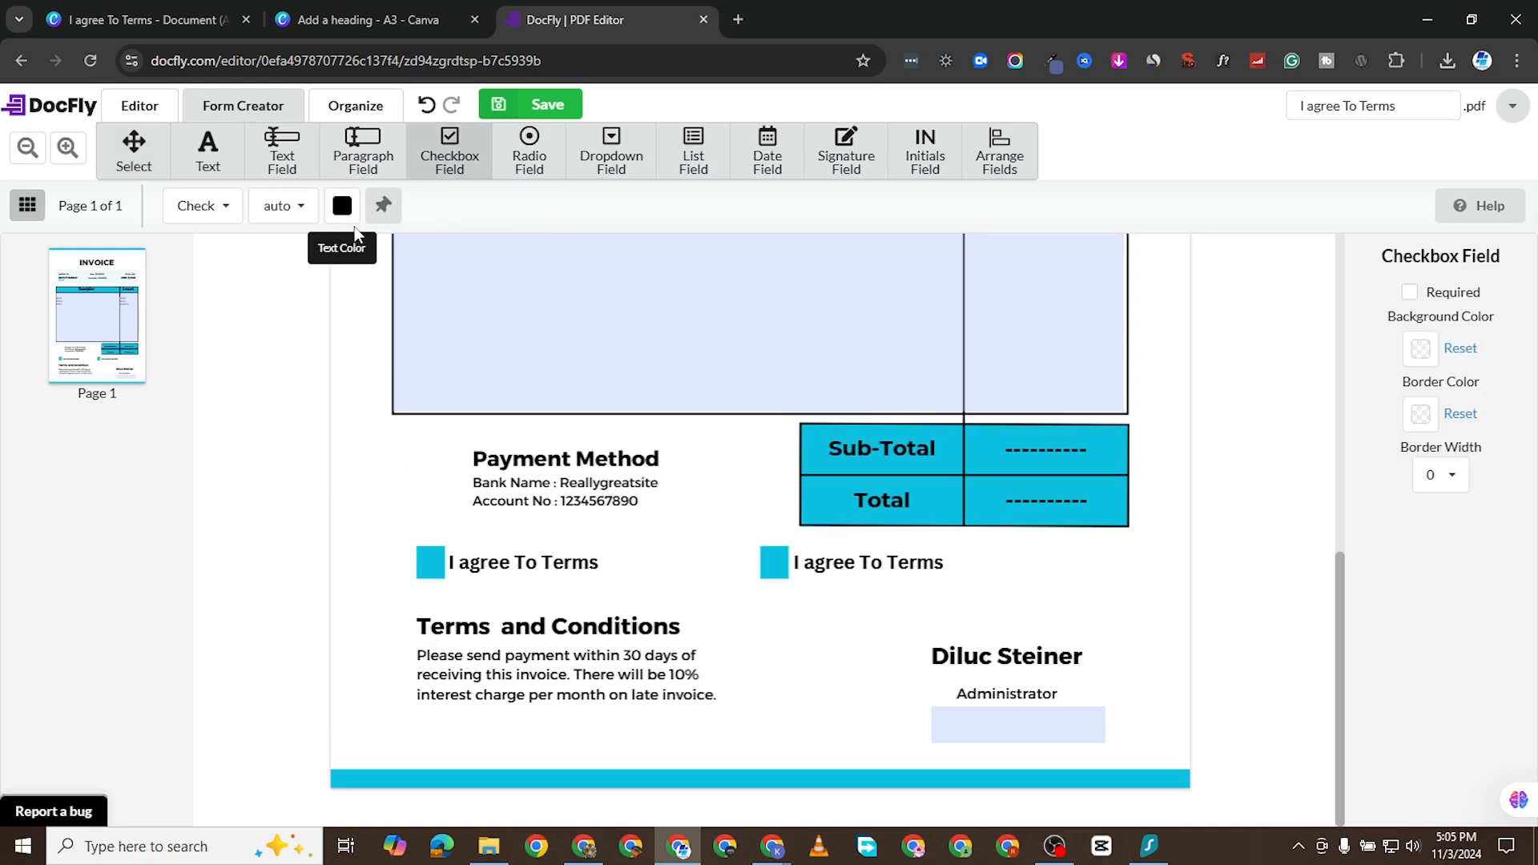
{"action": "left_click", "coordinate": [416, 545]}
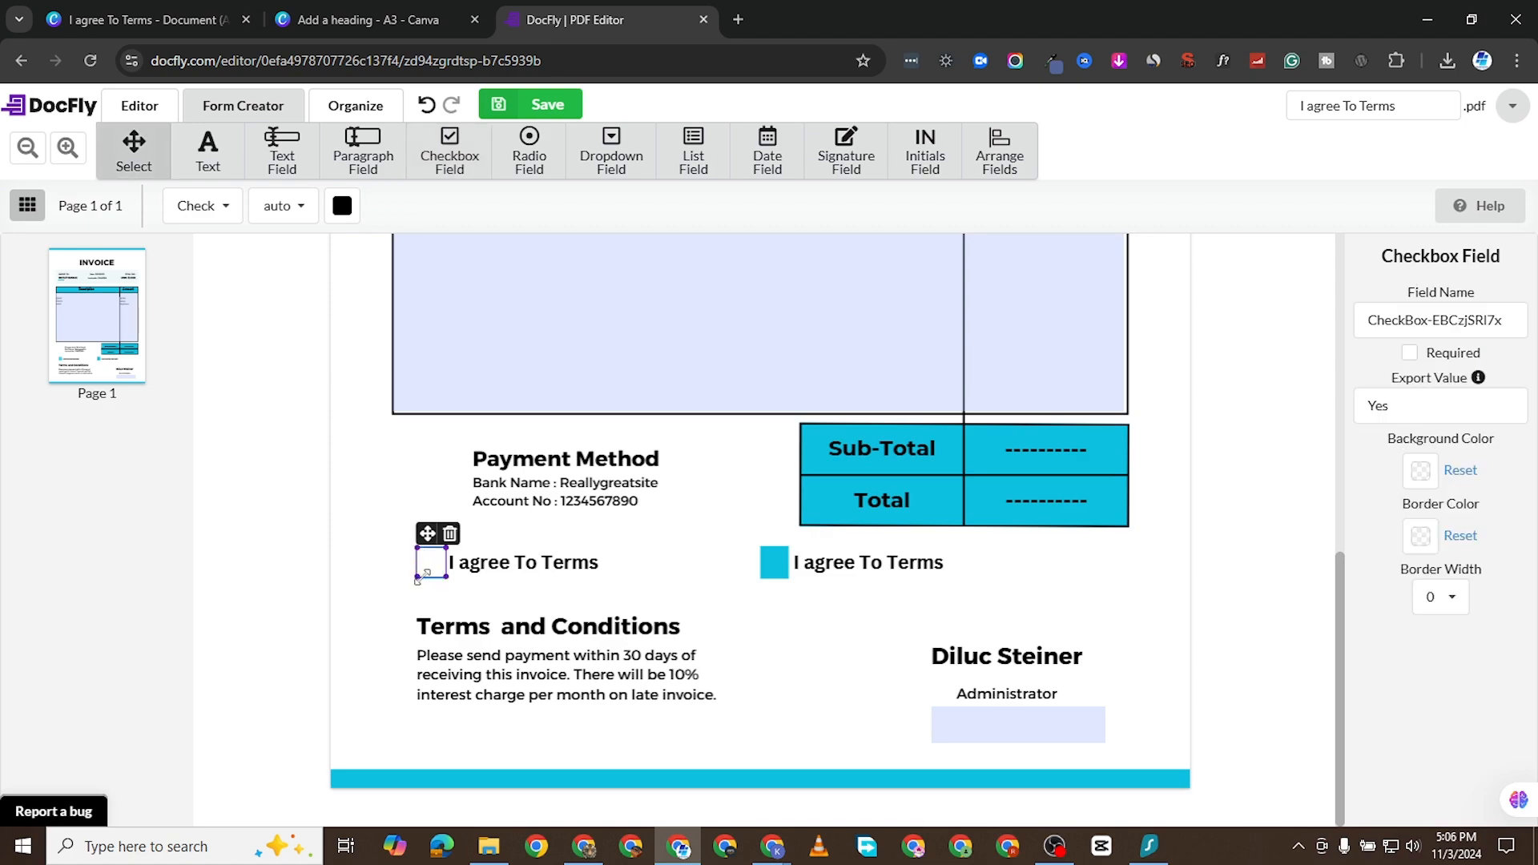
{"action": "left_click", "coordinate": [433, 563]}
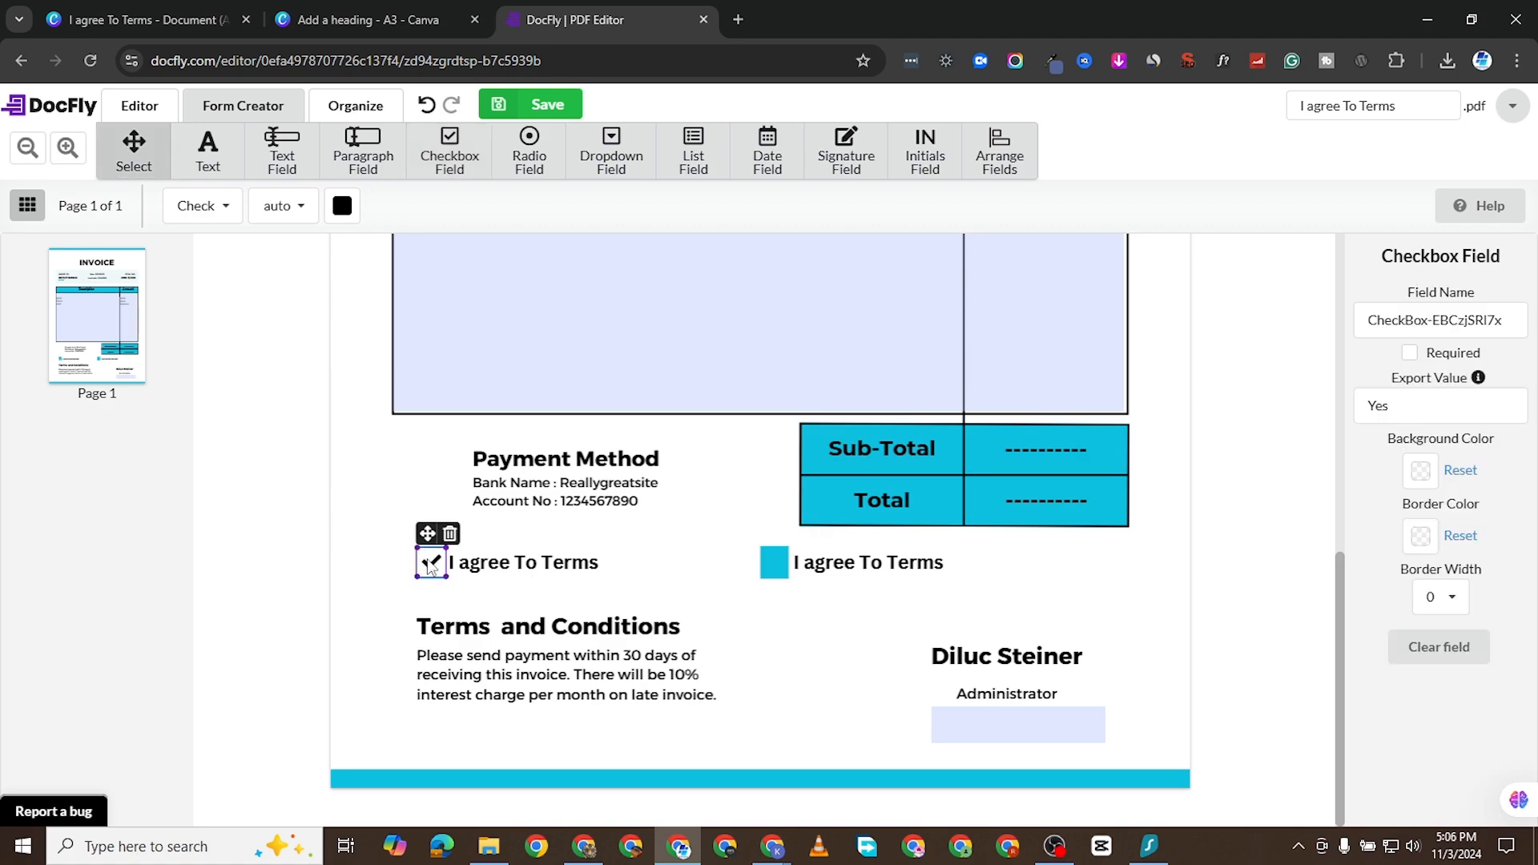
{"action": "left_click", "coordinate": [431, 564]}
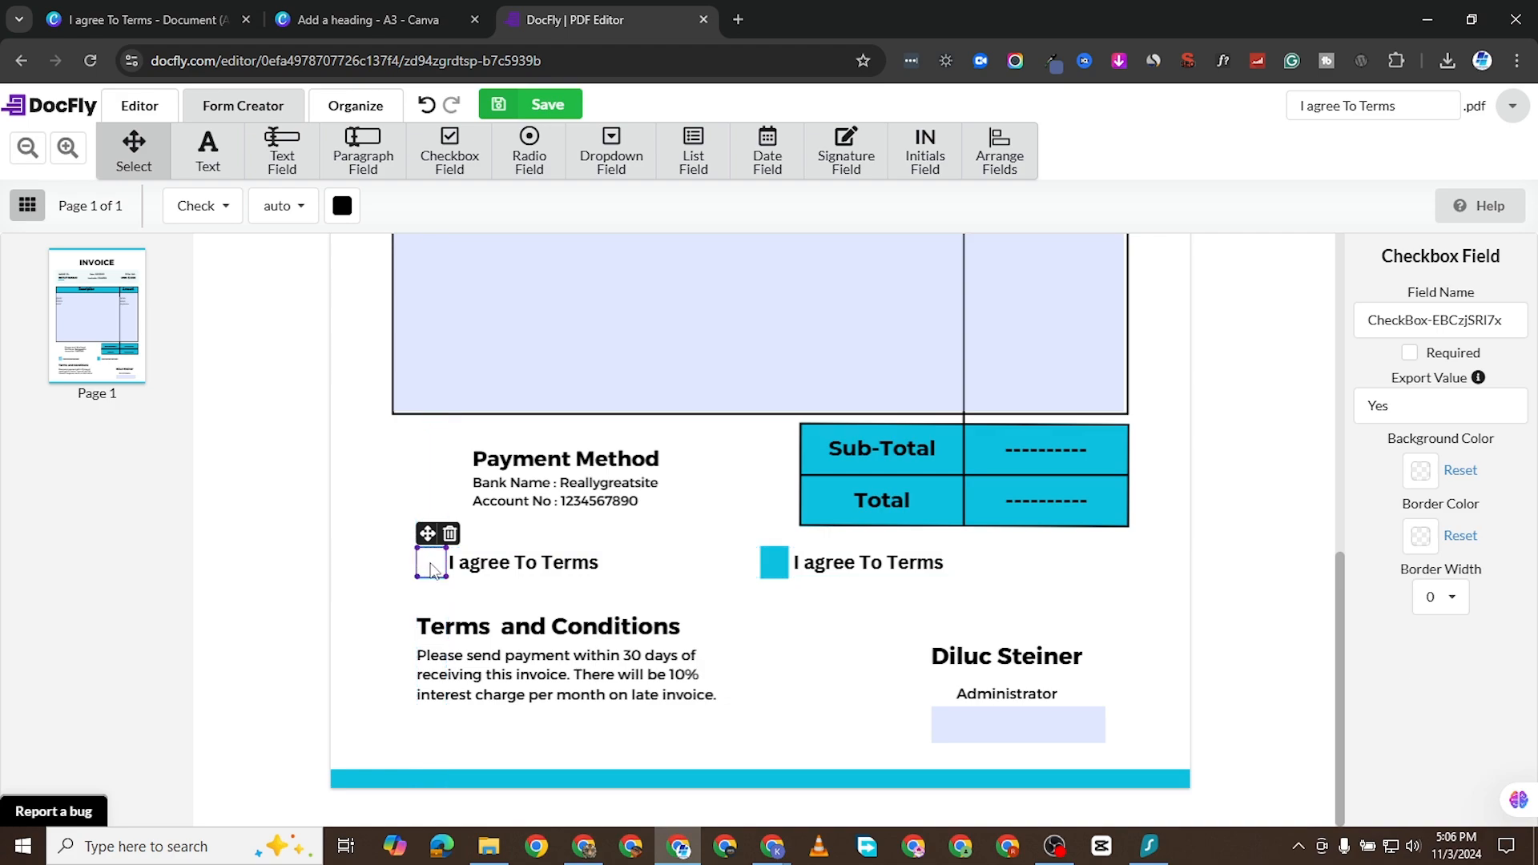
{"action": "left_click", "coordinate": [431, 565]}
{"action": "left_click", "coordinate": [431, 566]}
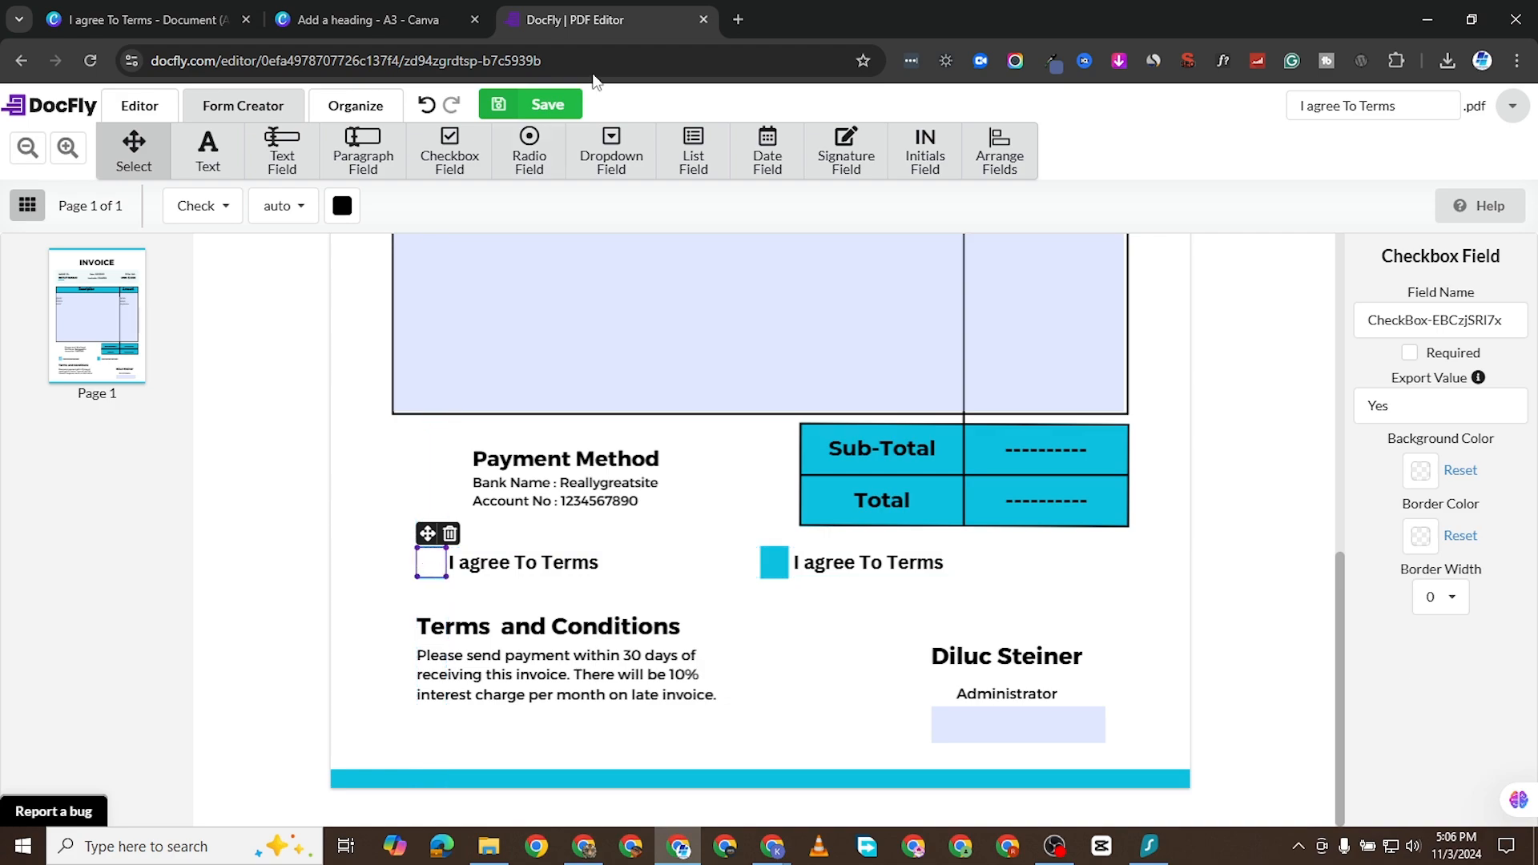
- Place a checkbox field over the blue square of the second "I agree To Terms" and test it, leaving it ticked
{"action": "left_click", "coordinate": [449, 153]}
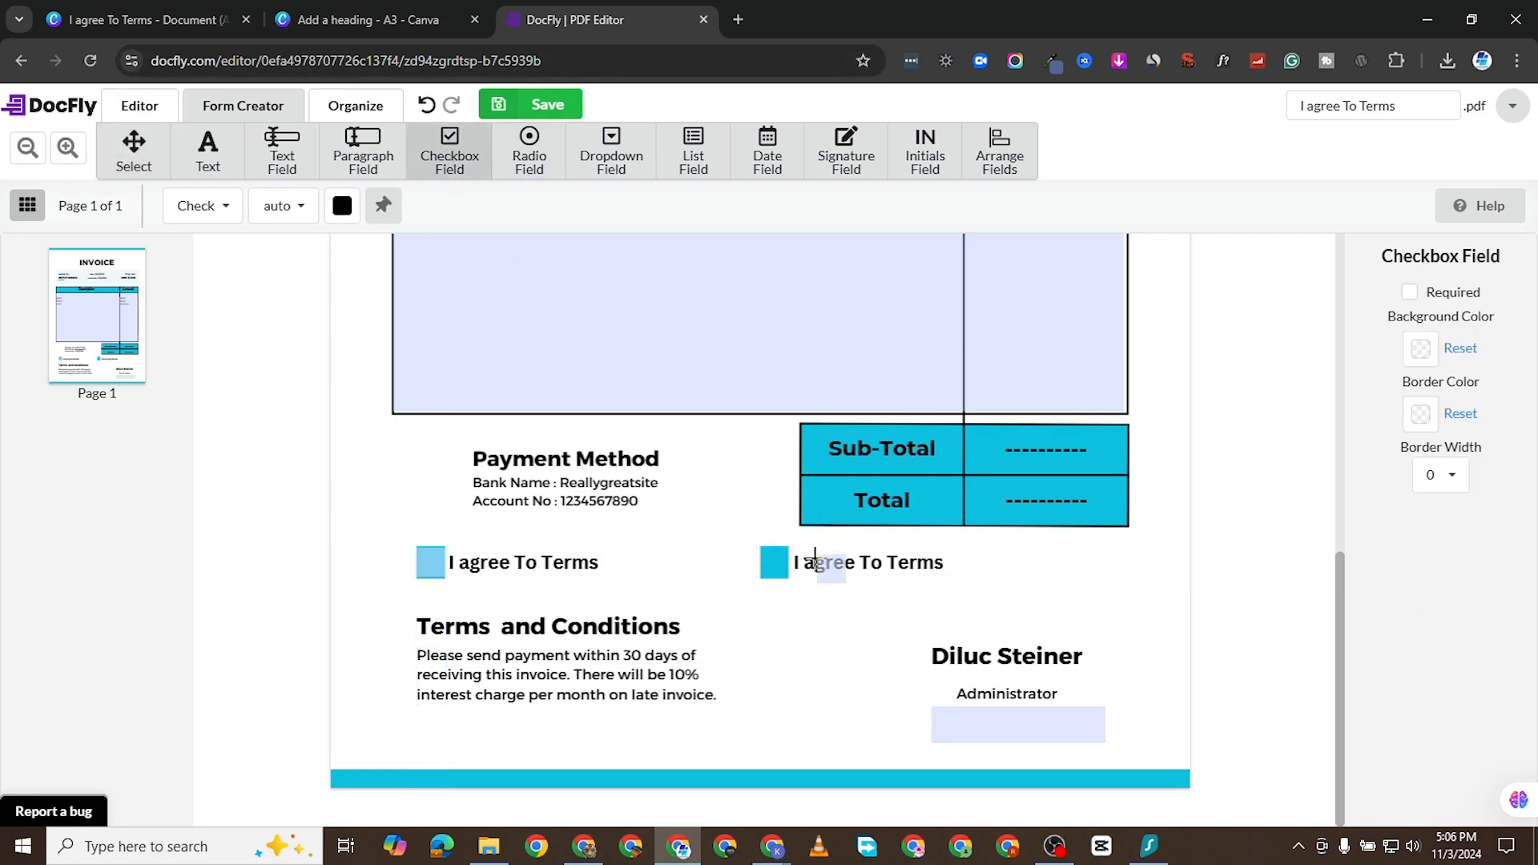
{"action": "left_click", "coordinate": [759, 546]}
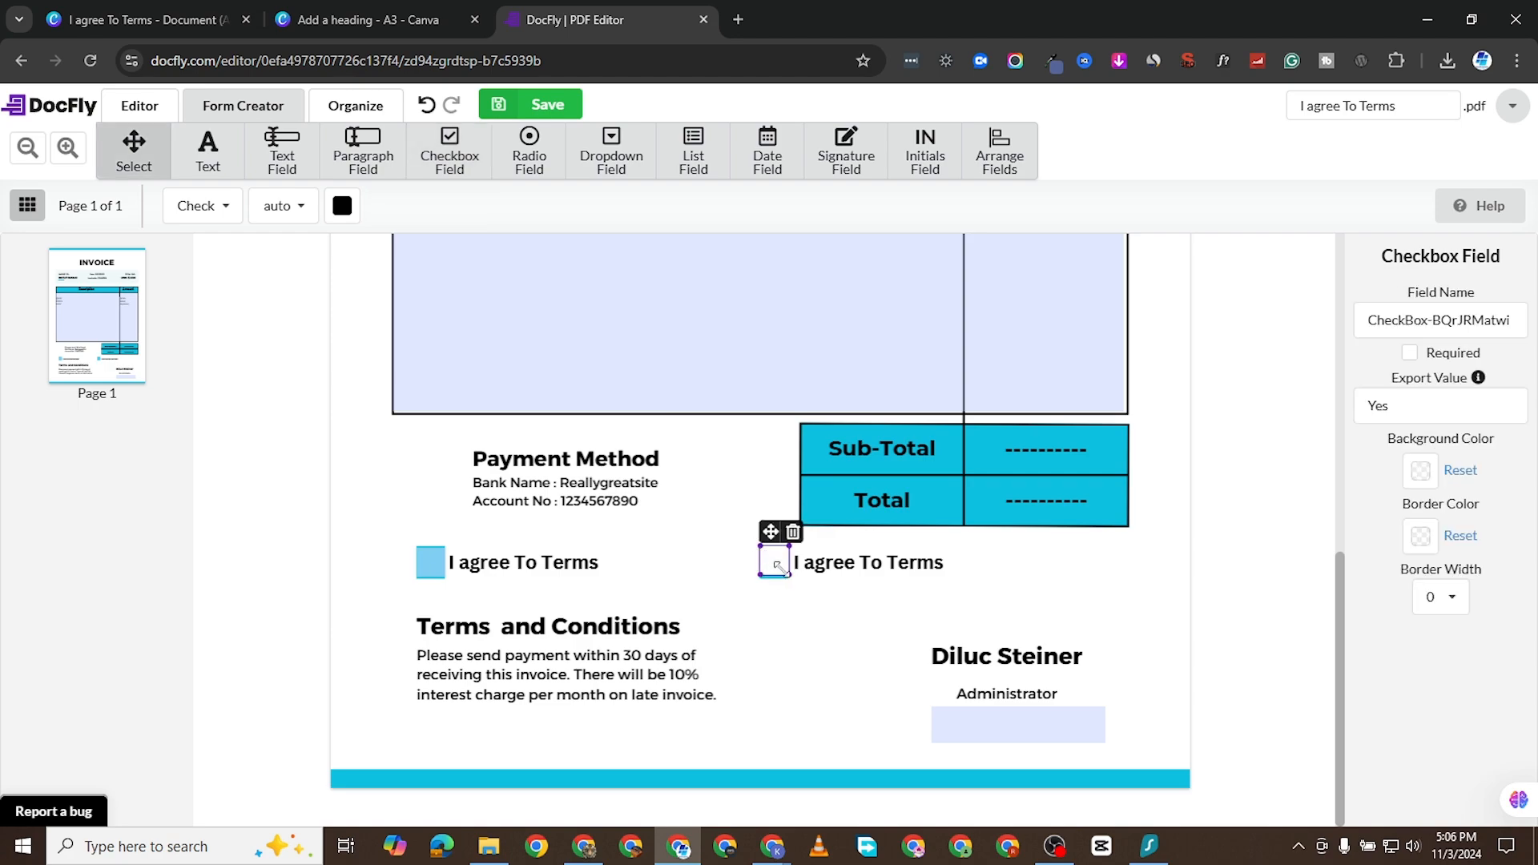
{"action": "left_click", "coordinate": [787, 593]}
{"action": "left_click", "coordinate": [783, 565]}
{"action": "left_click", "coordinate": [784, 564]}
{"action": "double_click", "coordinate": [783, 565]}
{"action": "left_click", "coordinate": [783, 565]}
{"action": "left_click", "coordinate": [783, 564]}
- Enter the sample text "jfjfkfkfkdf" in the field below "Administrator" and activate the Text tool, dismissing its usage help
{"action": "left_click", "coordinate": [1022, 727]}
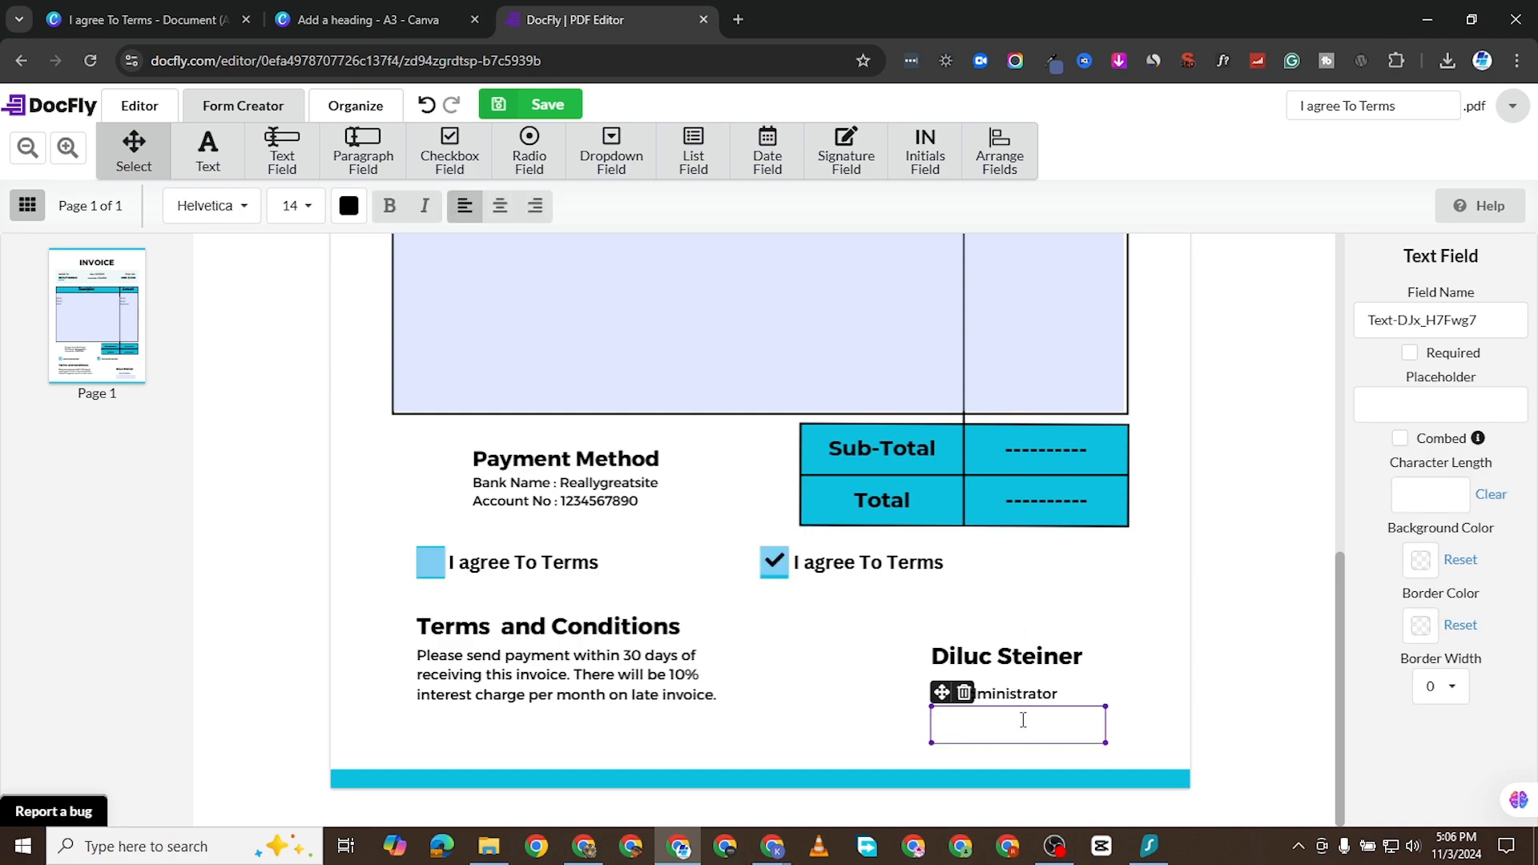
{"action": "type", "text": "jfjfkfkfkdf"}
{"action": "left_click", "coordinate": [212, 155]}
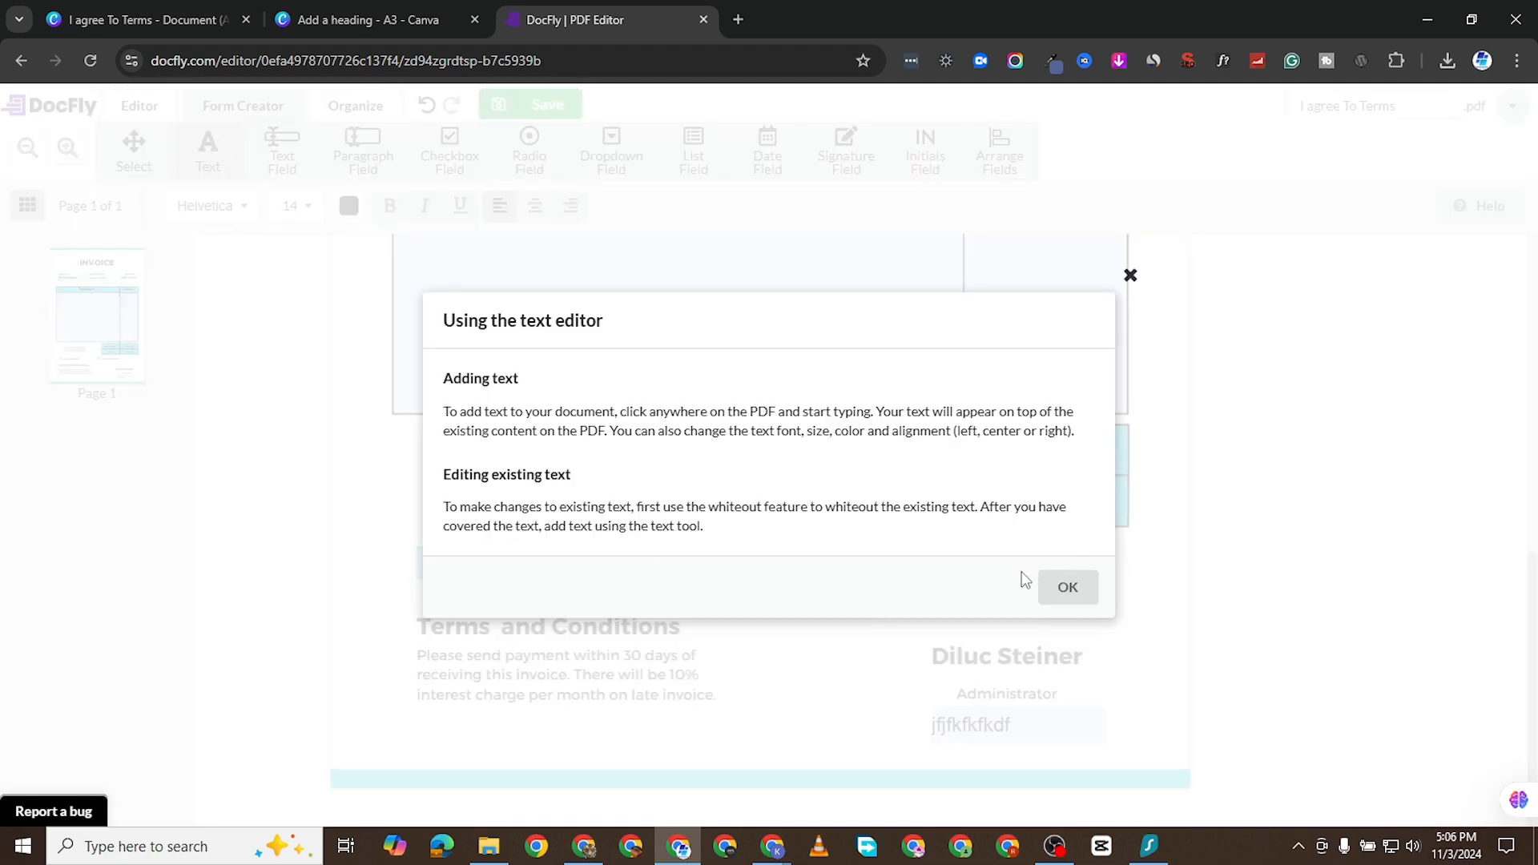
{"action": "left_click", "coordinate": [1067, 586]}
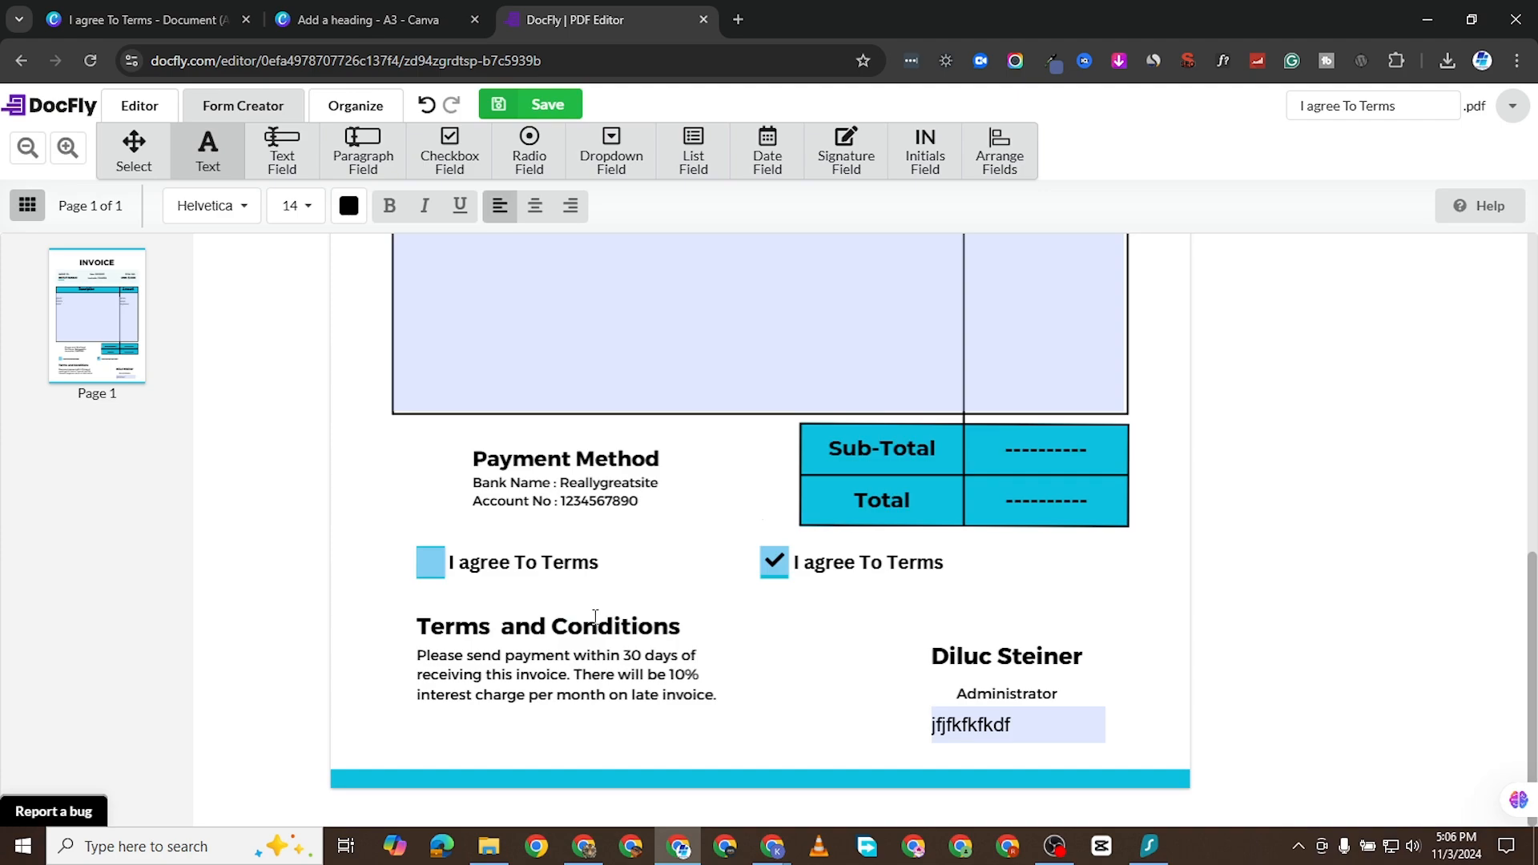
- Try adding the text "Anything else" below the first "I agree To Terms" checkbox, and delete that text box
{"action": "left_click", "coordinate": [426, 597]}
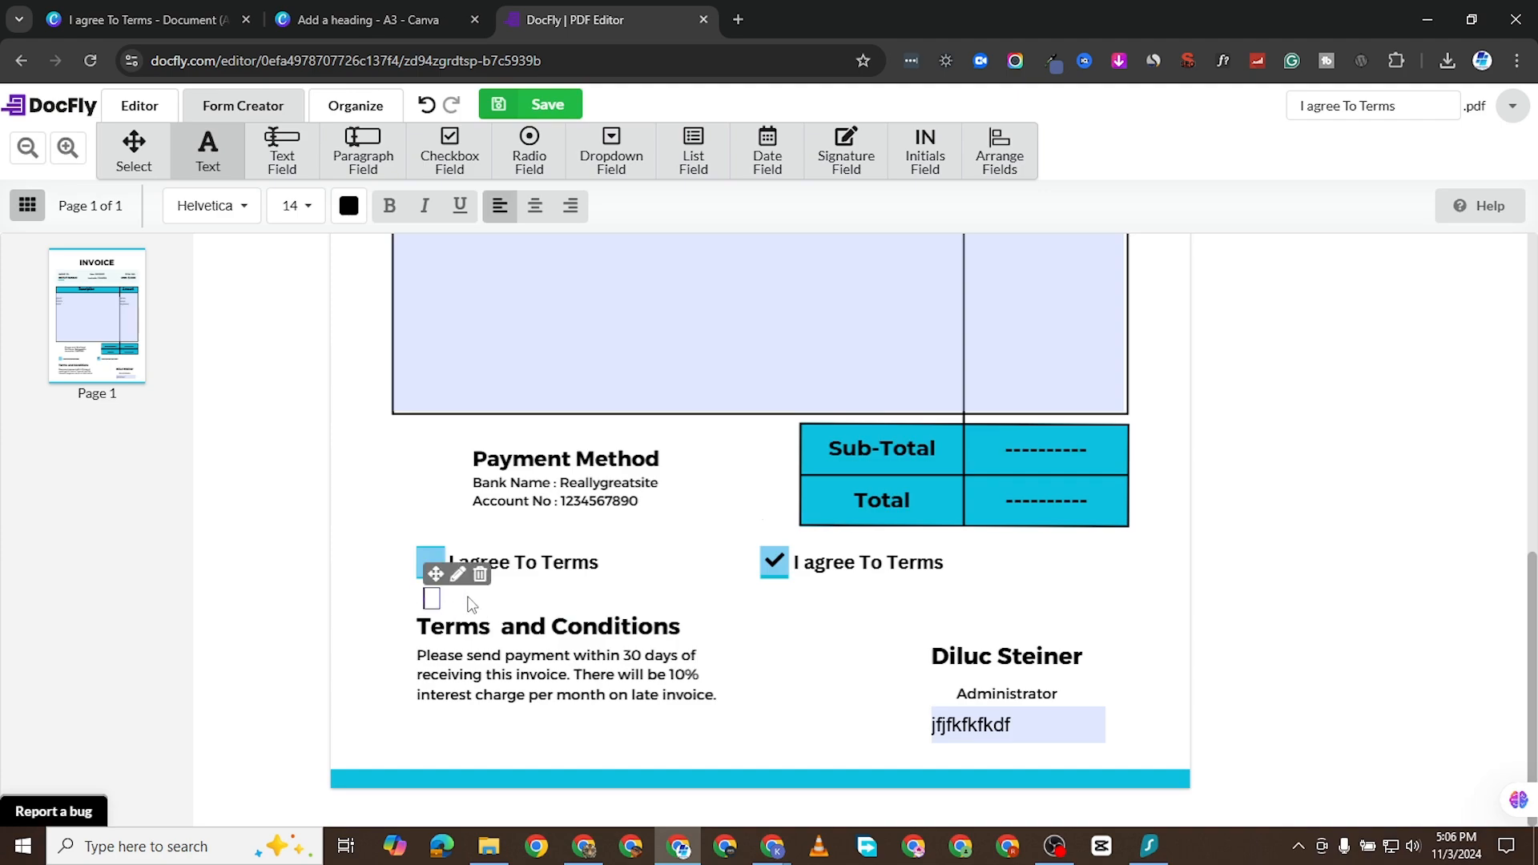
{"action": "type", "text": "Anything else"}
{"action": "left_click", "coordinate": [480, 574]}
- Save the fillable invoice and try to export it as a download
{"action": "scroll", "coordinate": [718, 503], "scroll_direction": "up", "scroll_amount": 9}
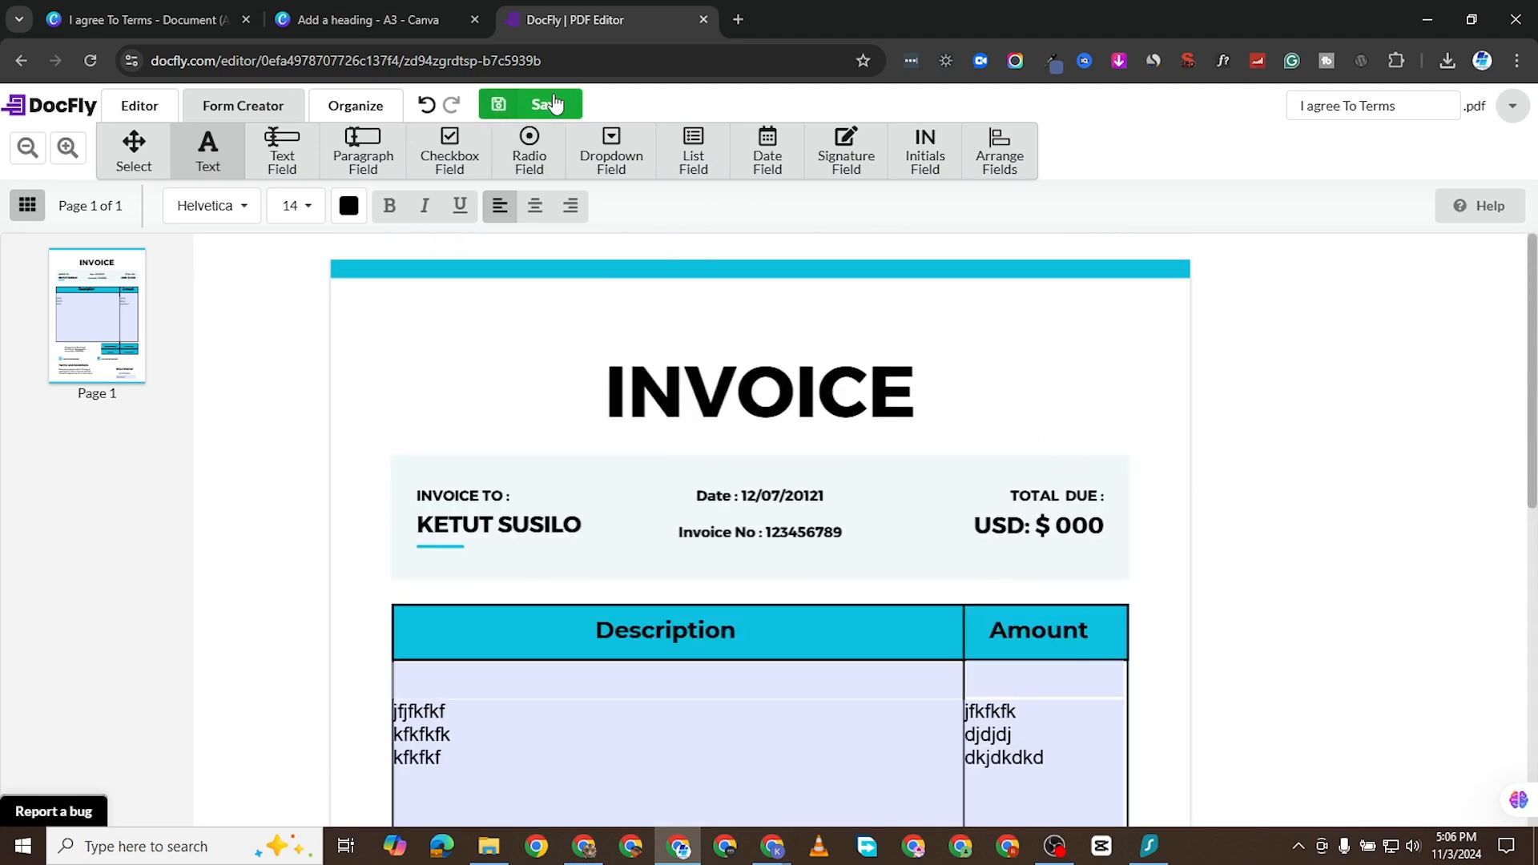
{"action": "left_click", "coordinate": [552, 104]}
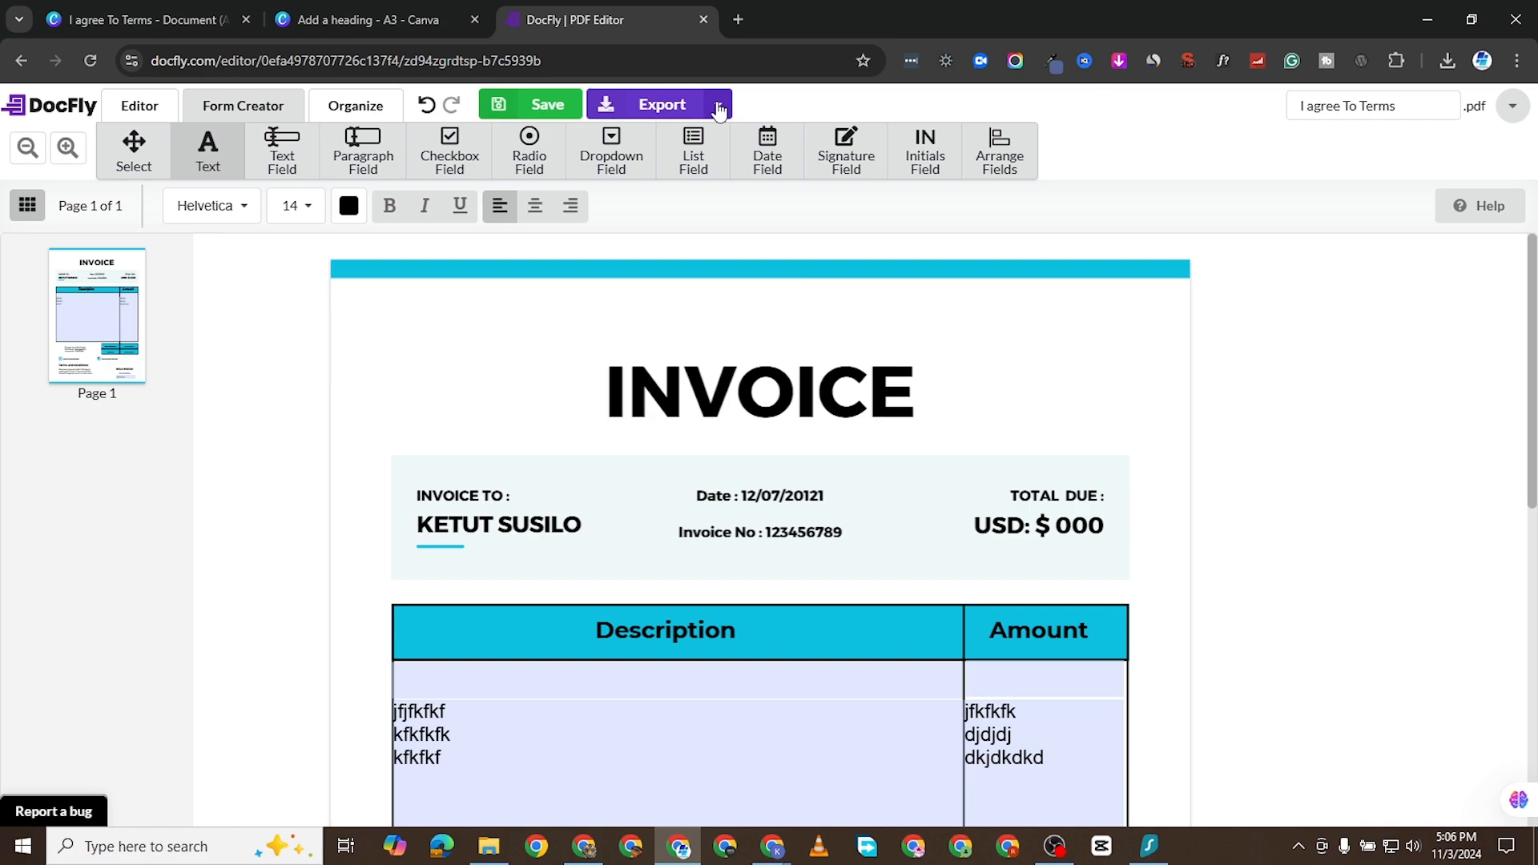
{"action": "left_click", "coordinate": [641, 106]}
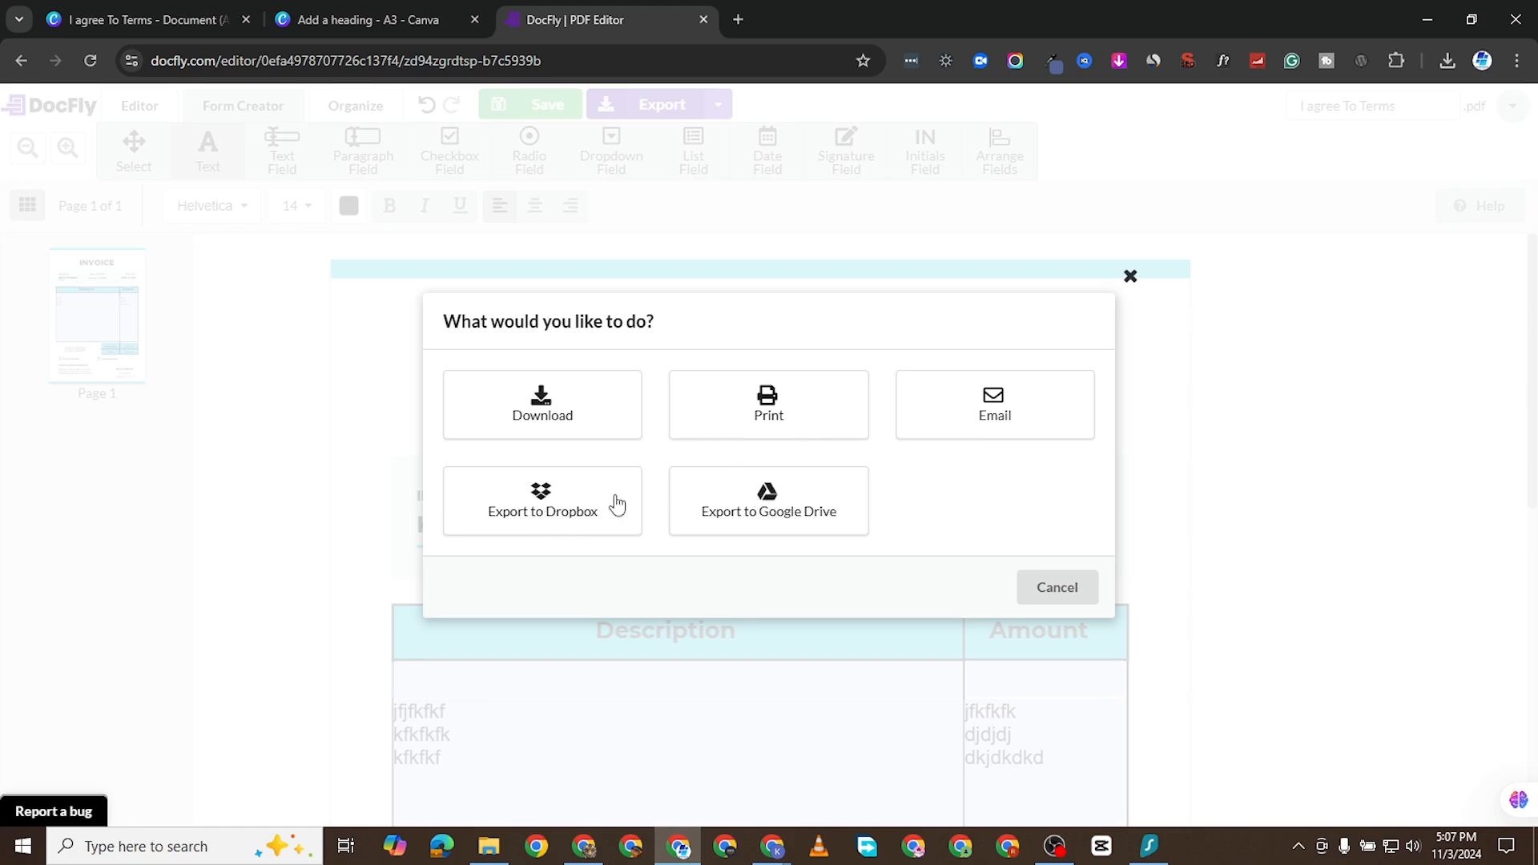
{"action": "left_click", "coordinate": [558, 416]}
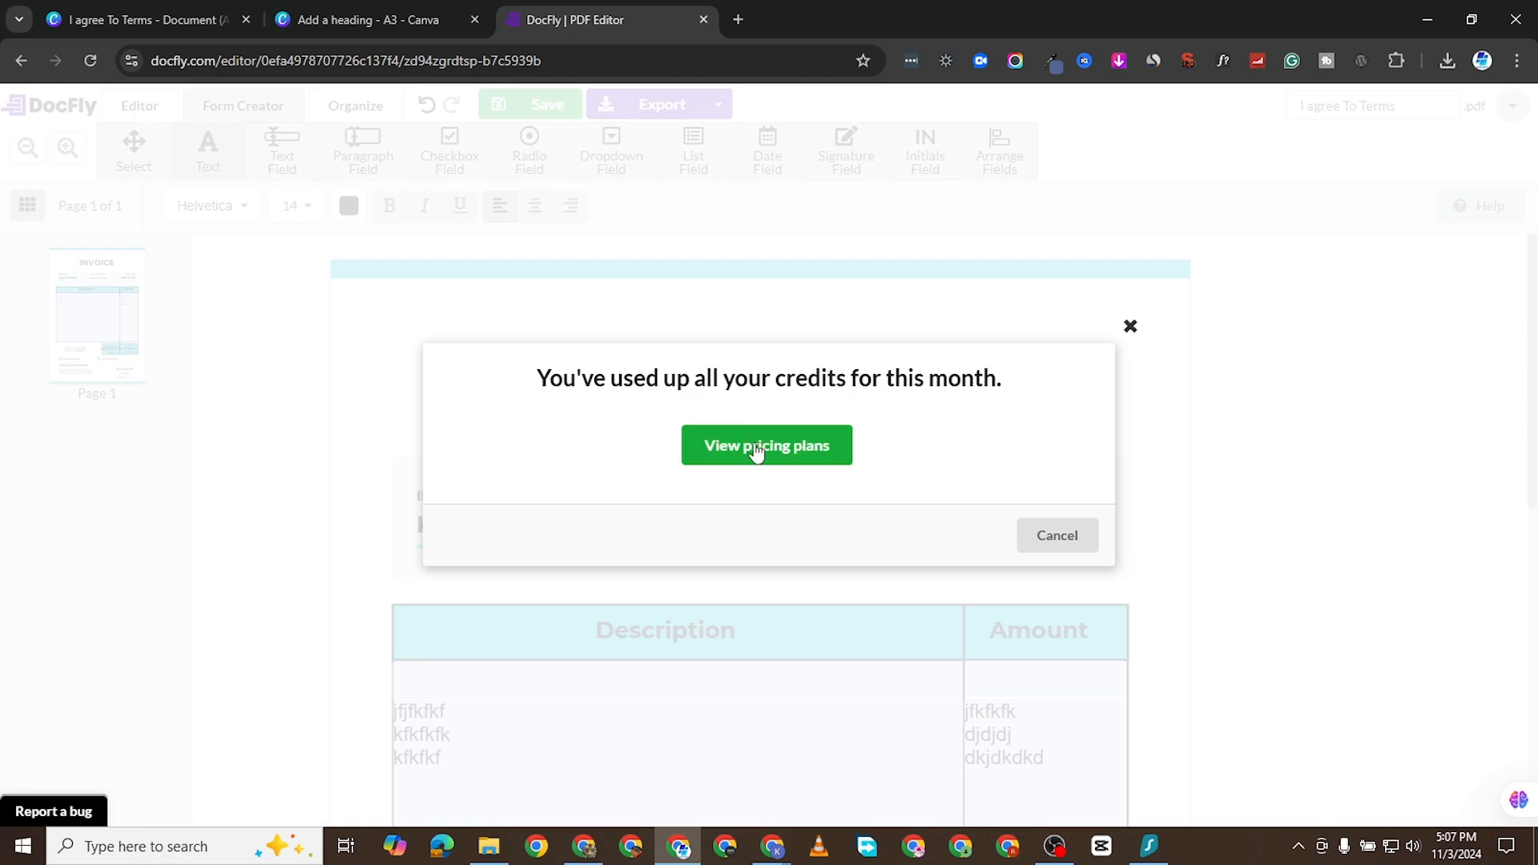
- Open the DocFly pricing plans and review the DocFly Pro plan's annual price and included features
{"action": "left_click", "coordinate": [797, 445]}
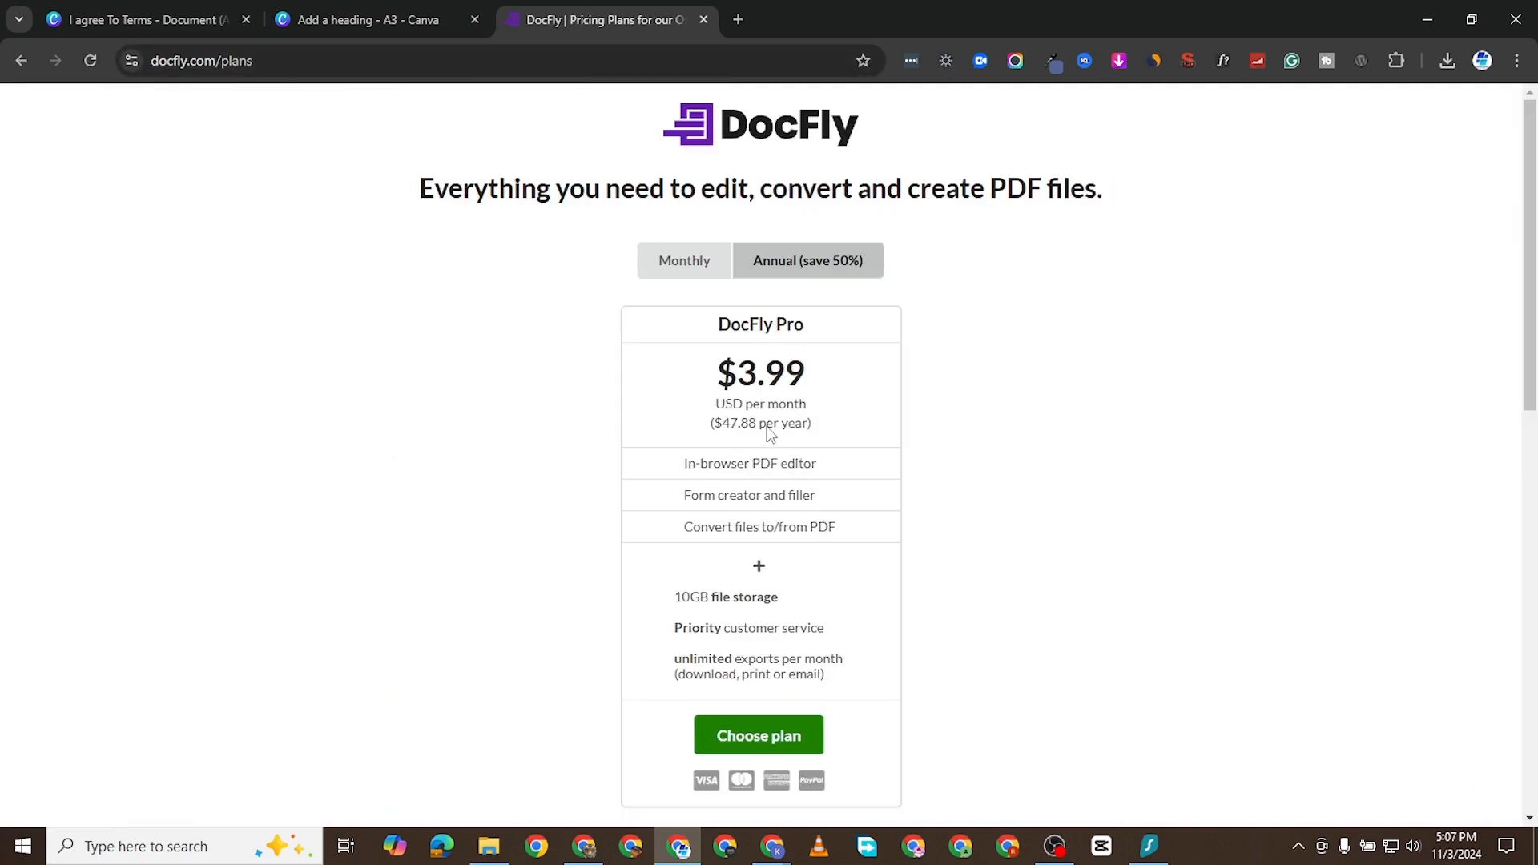
{"action": "scroll", "coordinate": [780, 413], "scroll_direction": "down", "scroll_amount": 1}
{"action": "scroll", "coordinate": [761, 323], "scroll_direction": "down", "scroll_amount": 2}
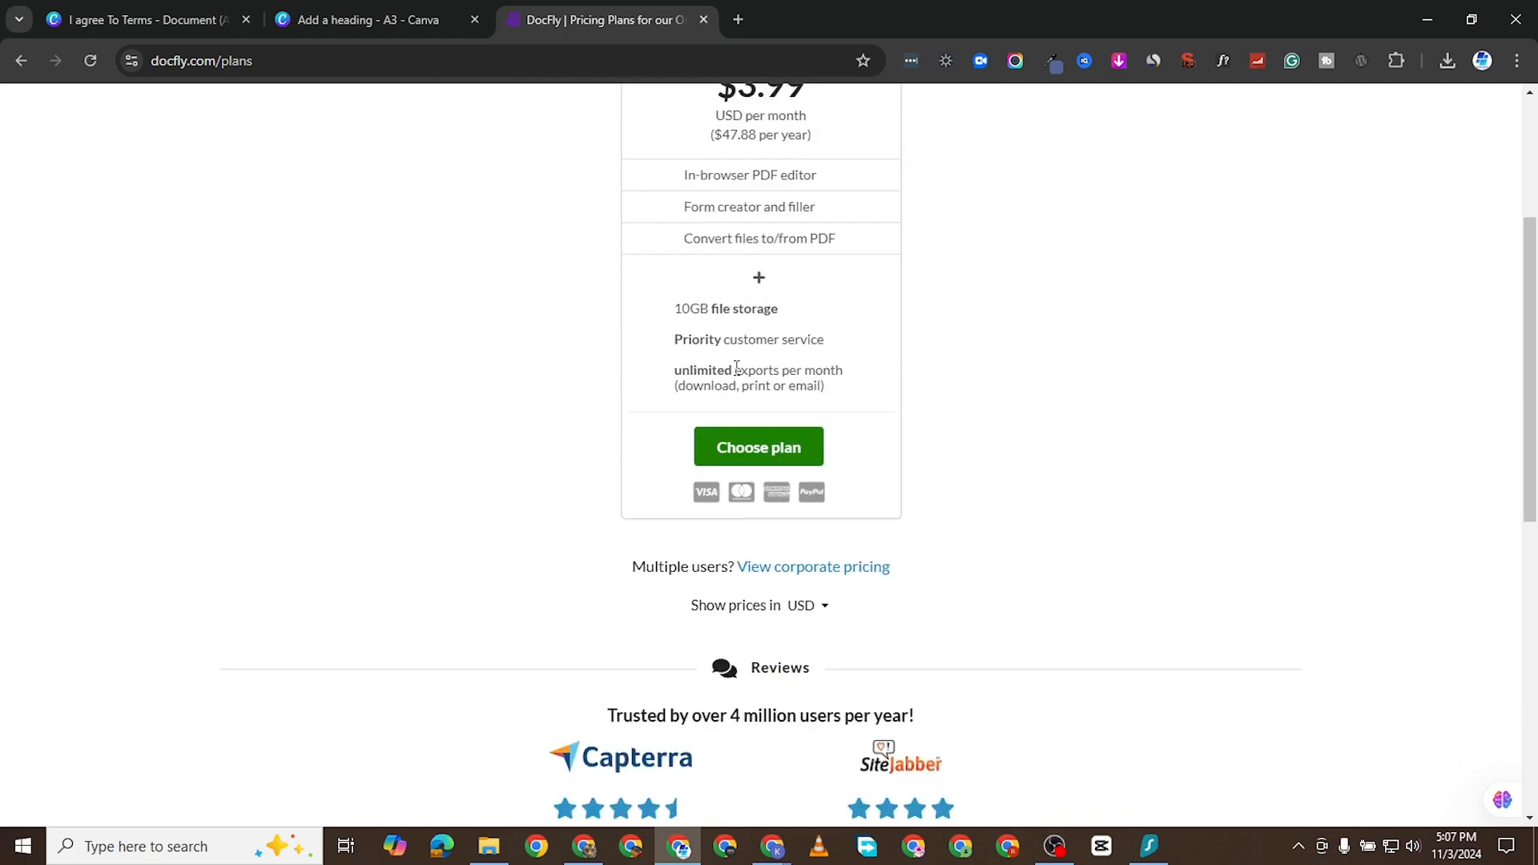
{"action": "scroll", "coordinate": [757, 407], "scroll_direction": "up", "scroll_amount": 3}
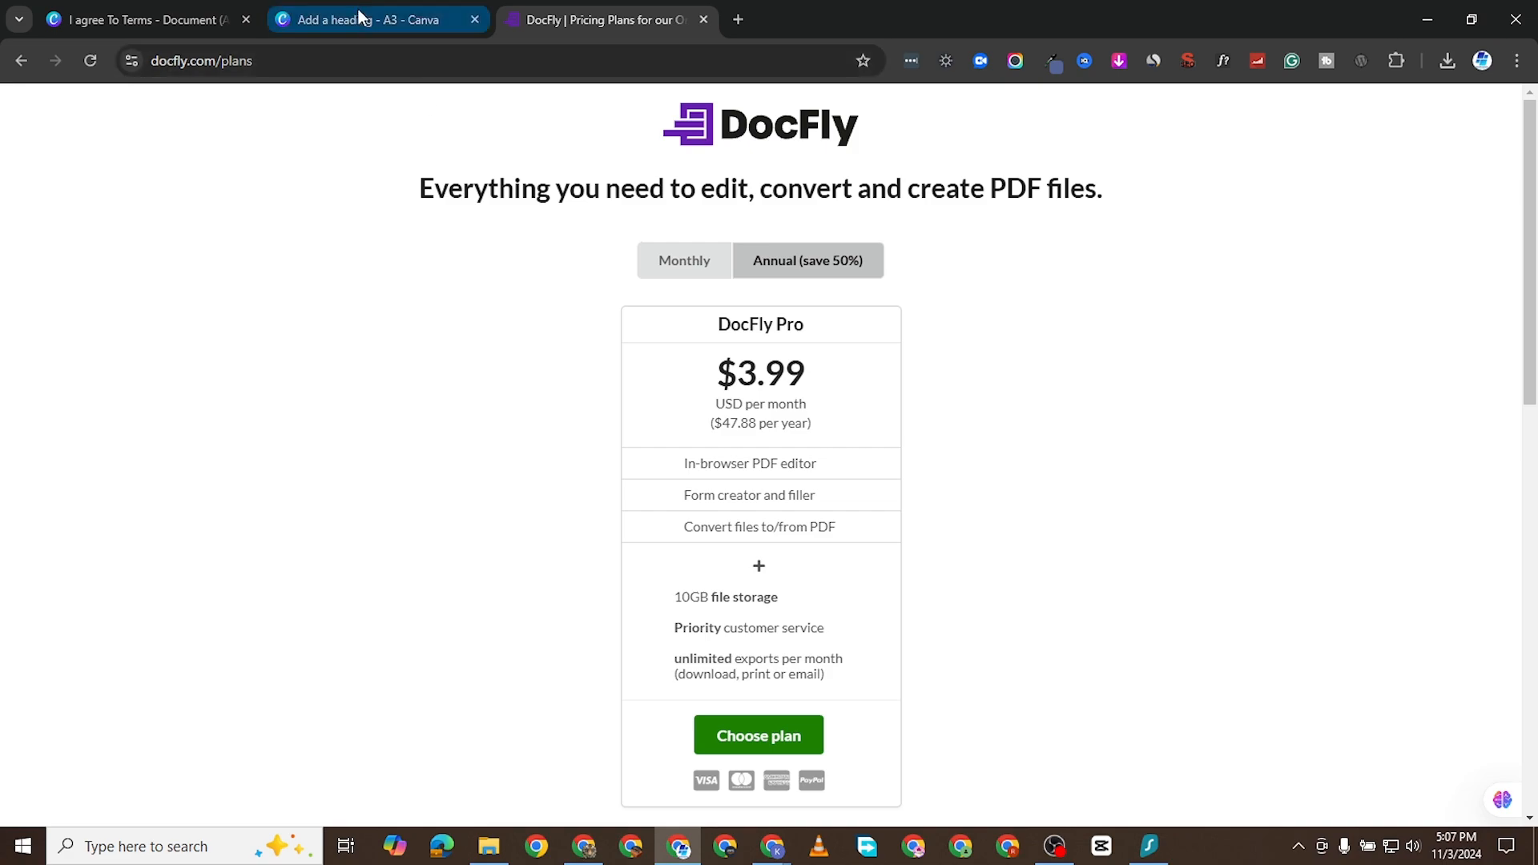
{"action": "mouse_move", "coordinate": [386, 20]}
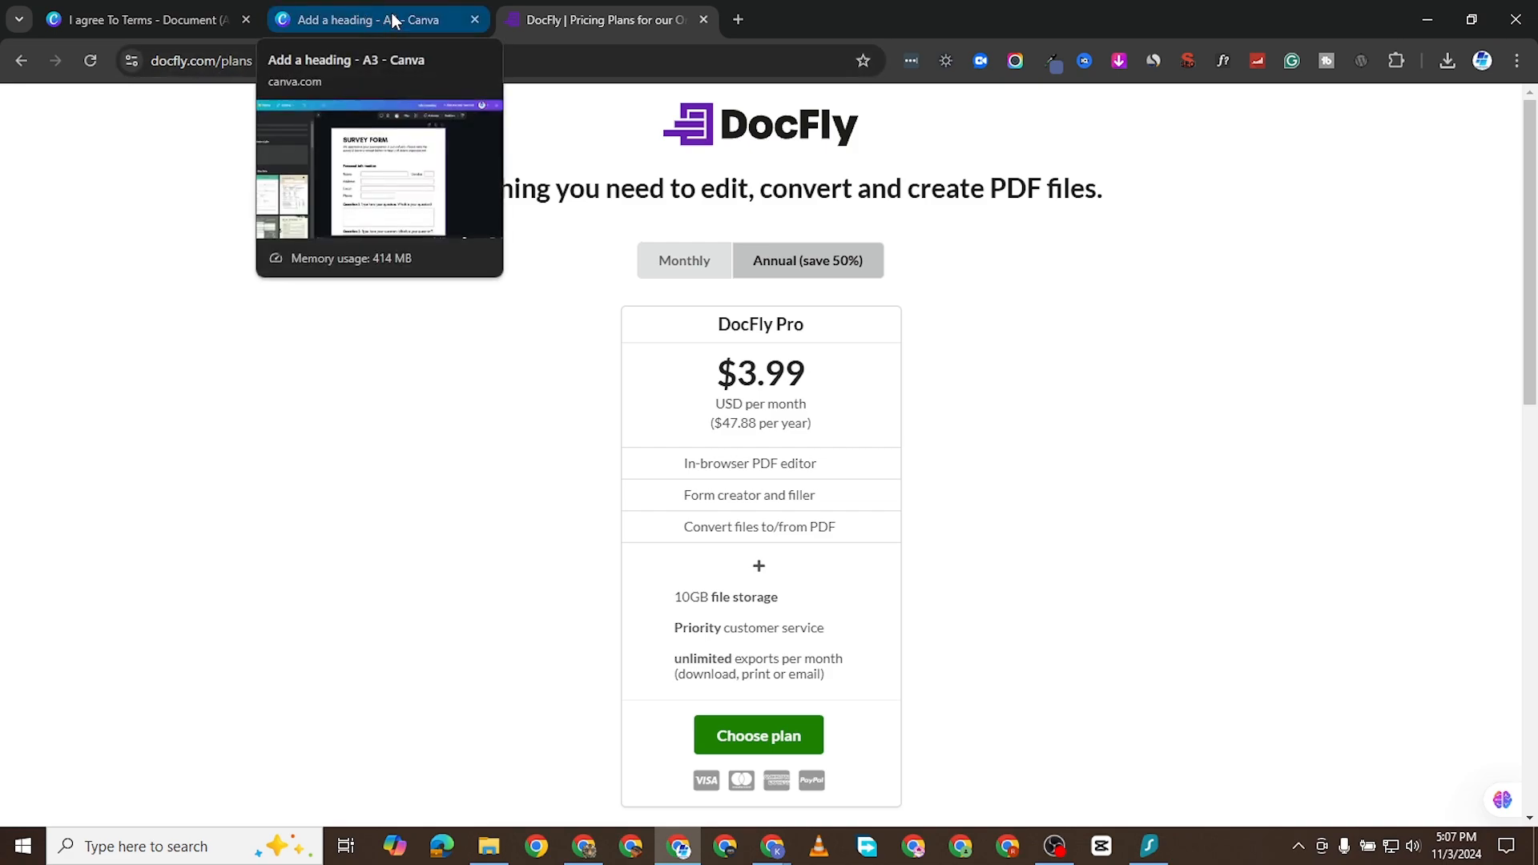